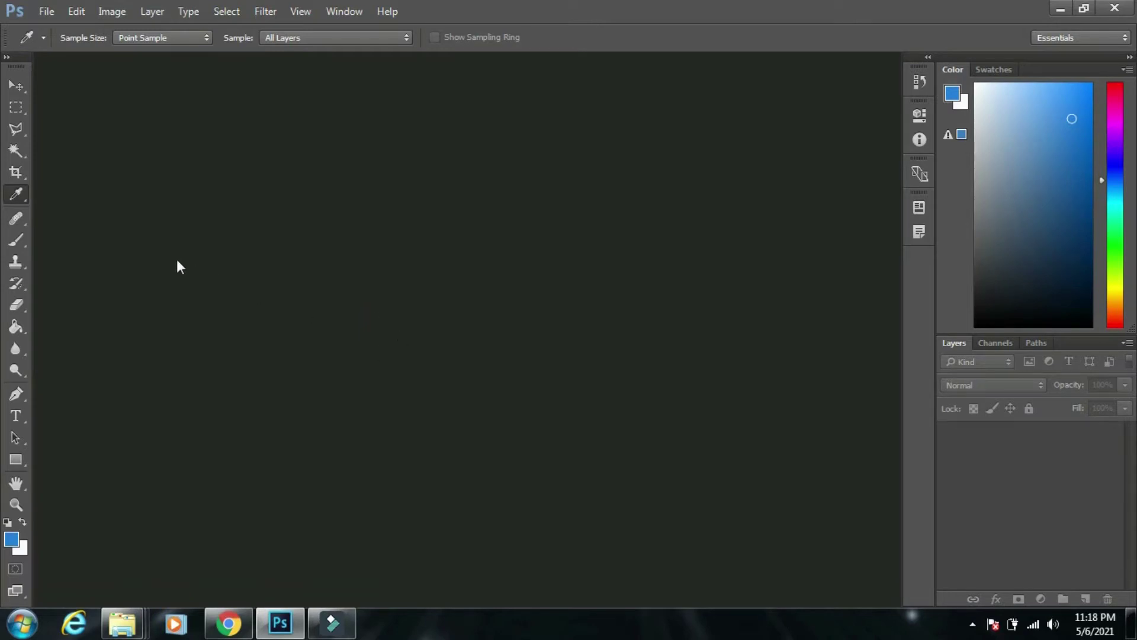
Step: Open Sketch Book.jpg from the Ref Image folder with Adobe Photoshop CC 2015 using Open with
right_click(17, 194)
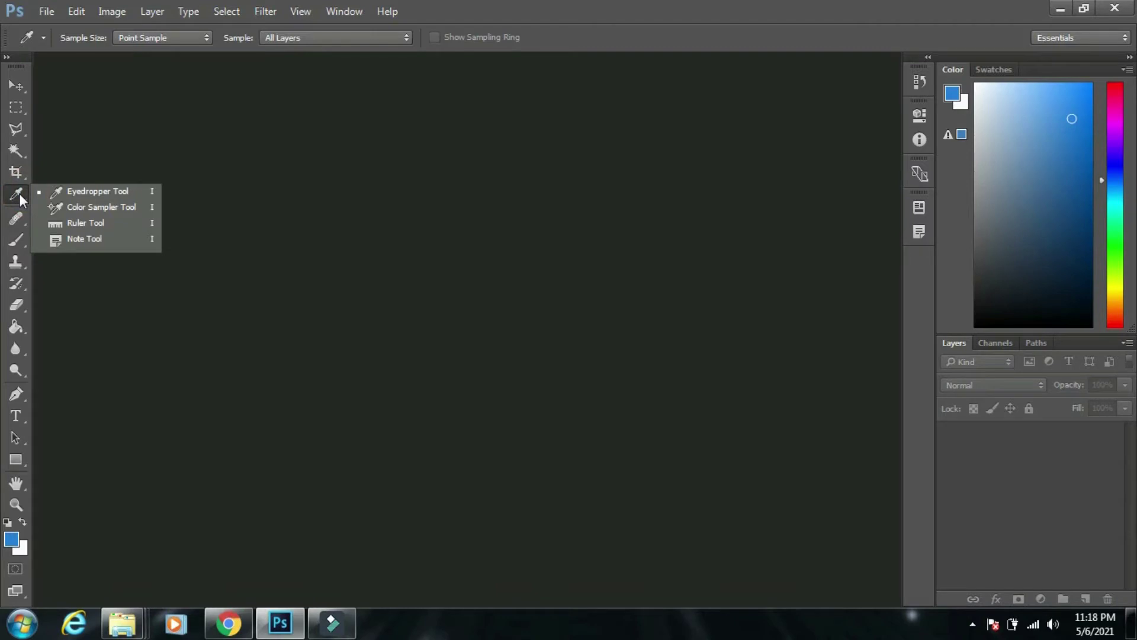
left_click(122, 623)
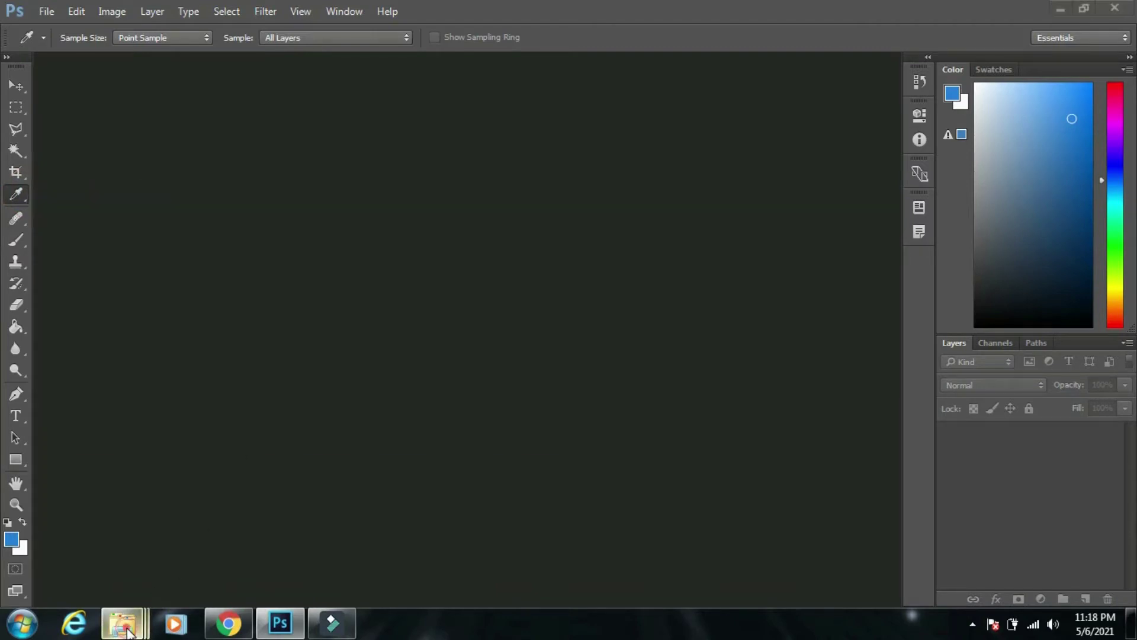
left_click(441, 533)
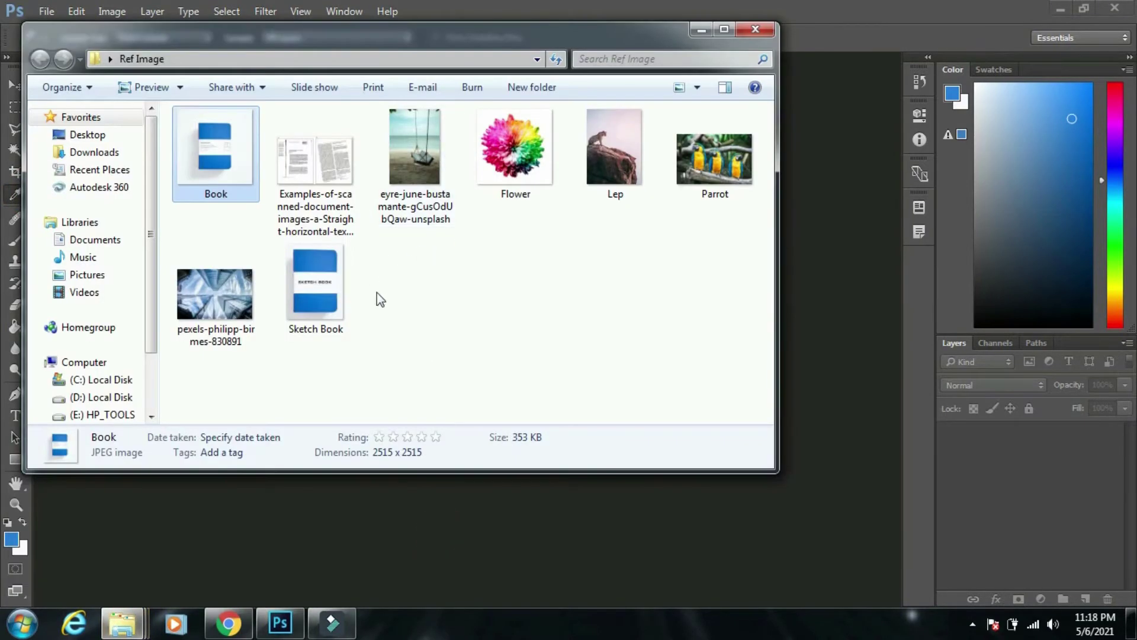
right_click(328, 302)
mouse_move(378, 323)
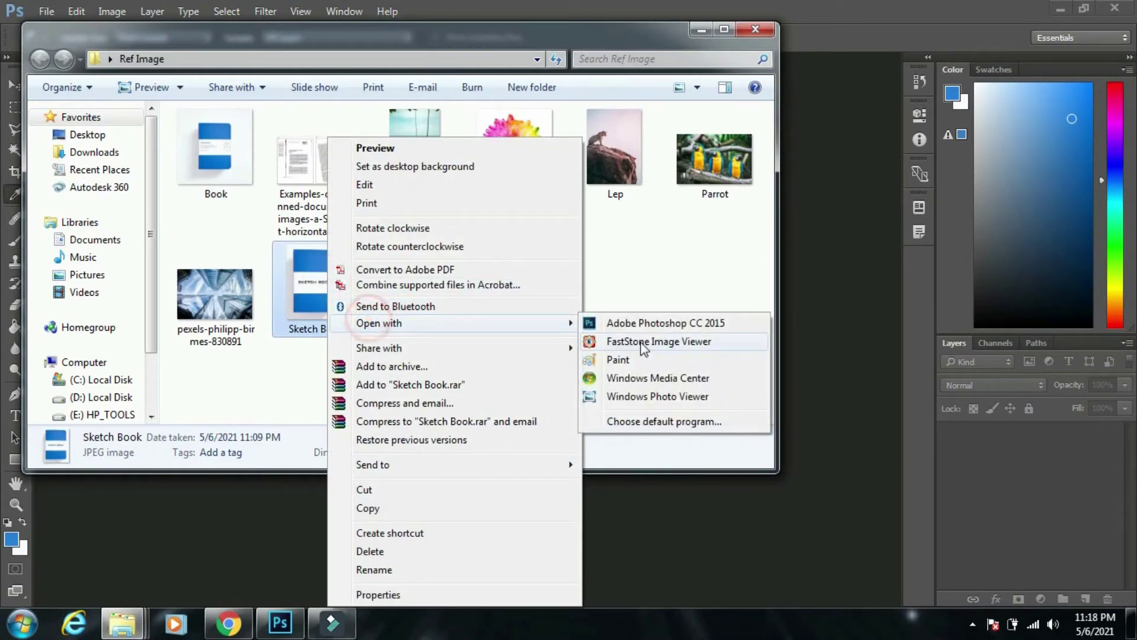
left_click(649, 325)
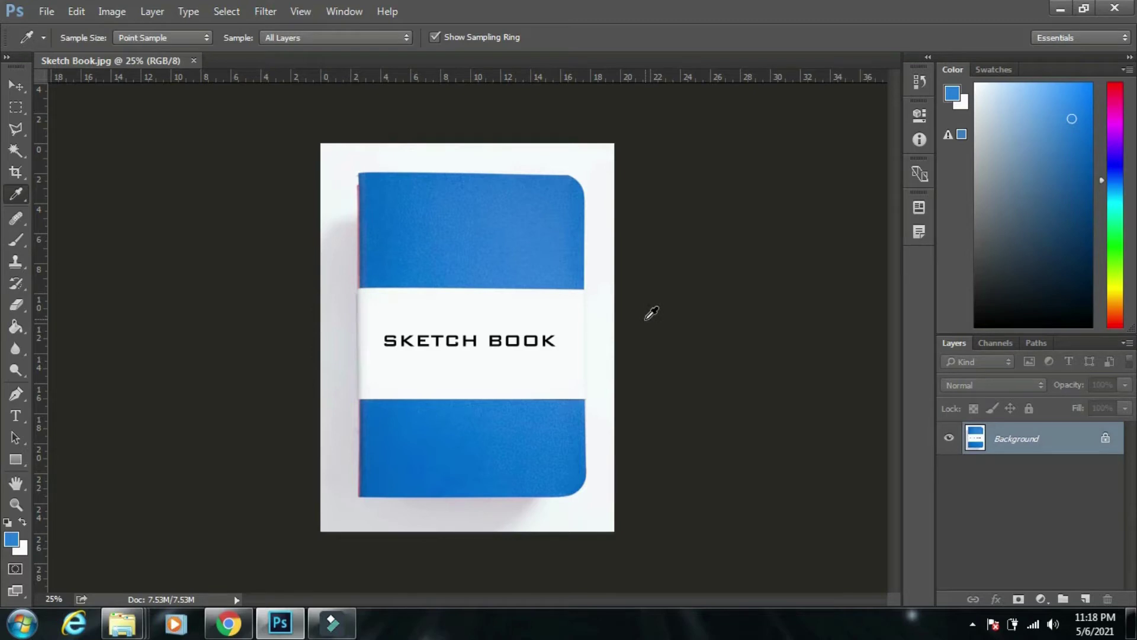
Step: Create a new International Paper A4 document at 300 ppi, with width measured in inches
left_click(47, 12)
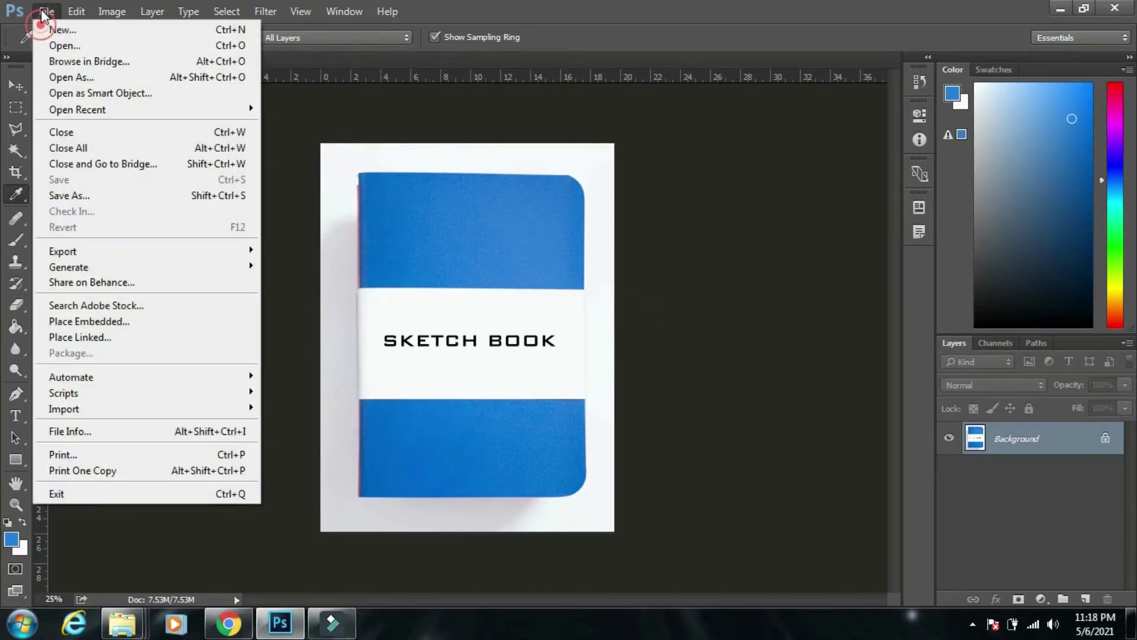
left_click(56, 30)
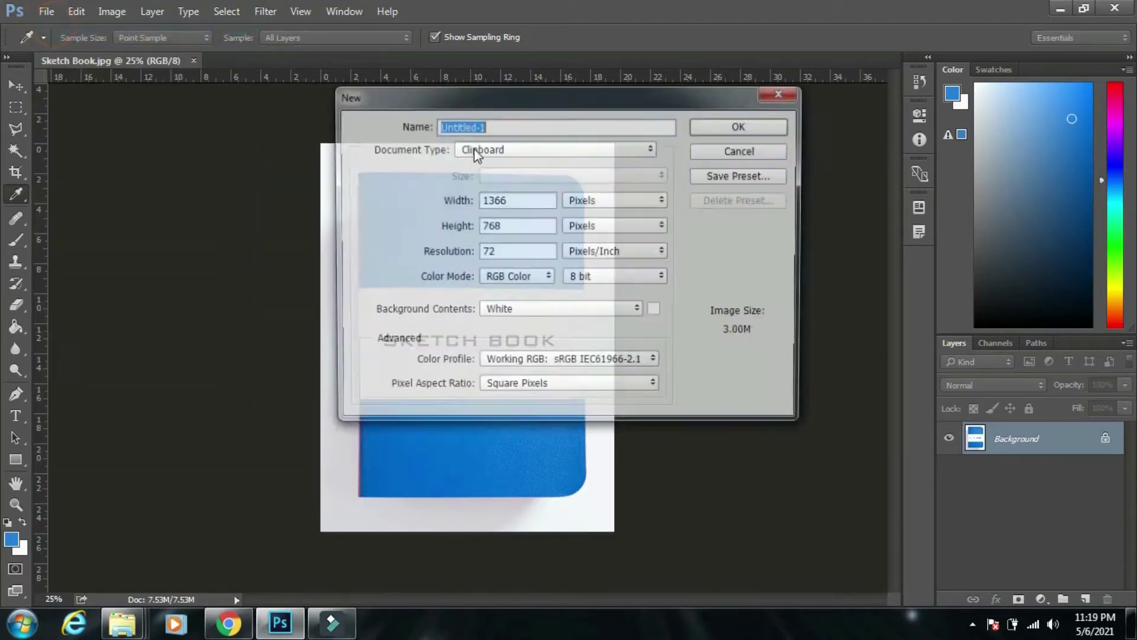
left_click(501, 149)
left_click(541, 211)
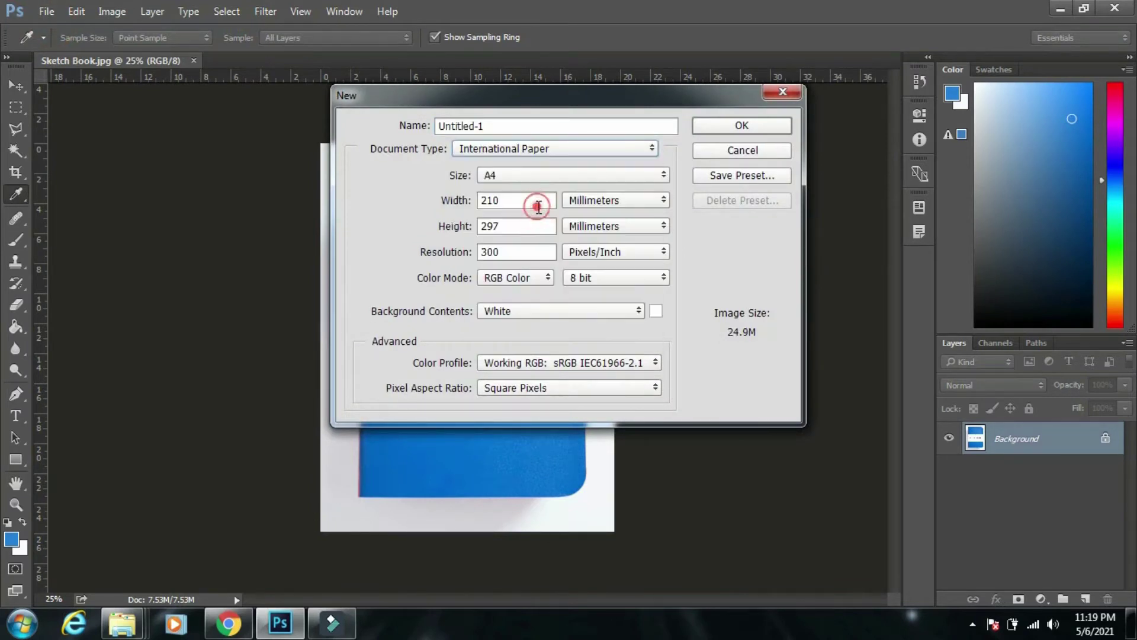
left_click(613, 200)
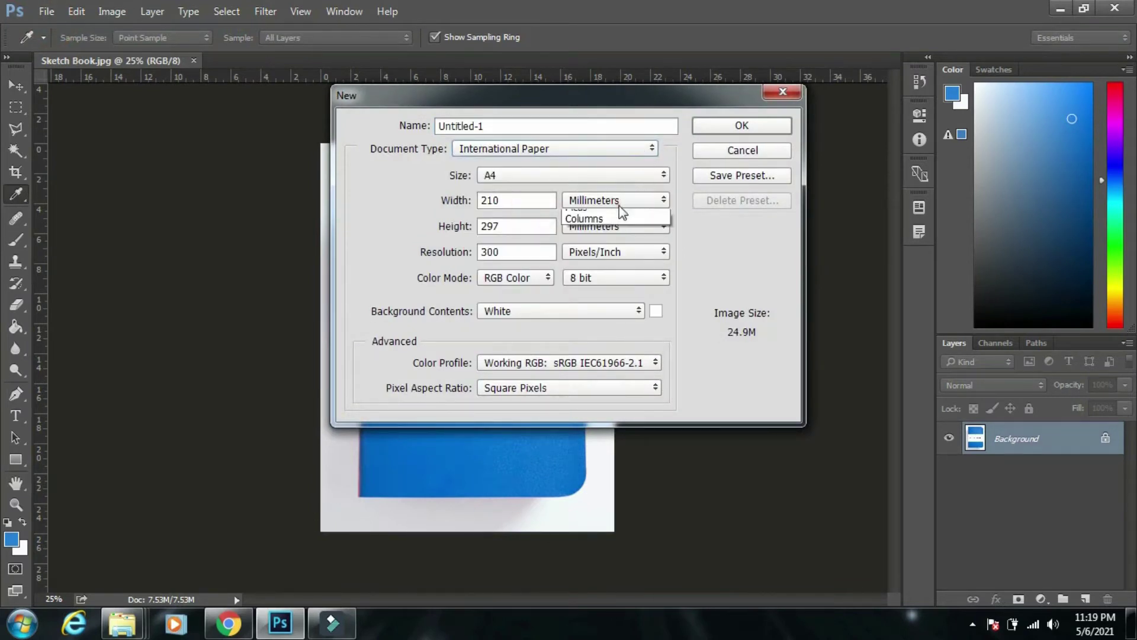
left_click(620, 227)
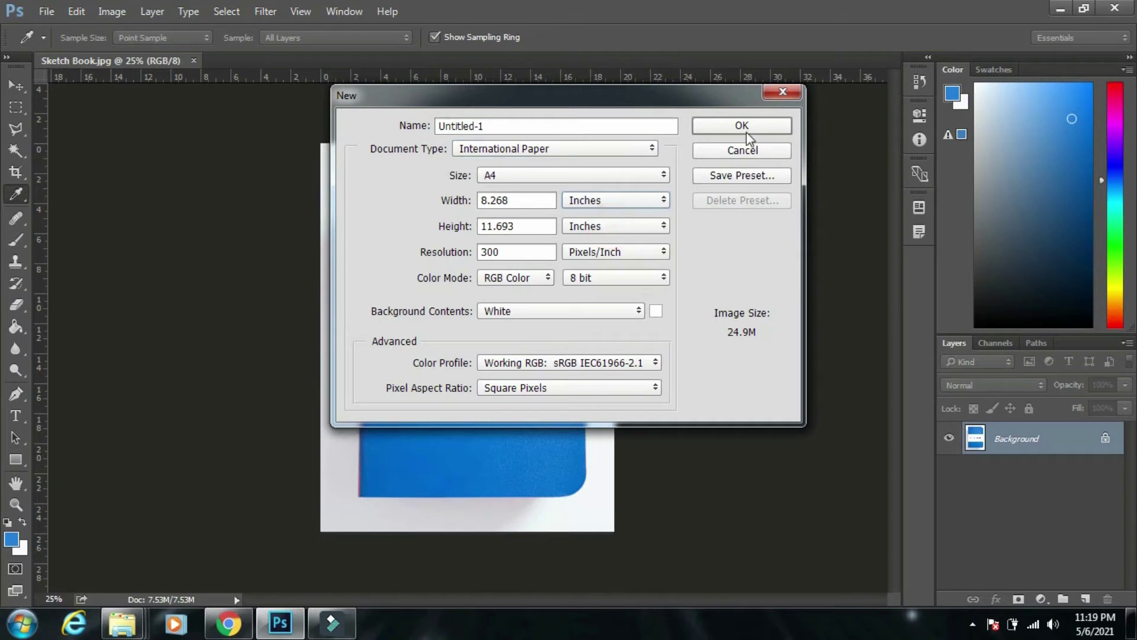
left_click(741, 125)
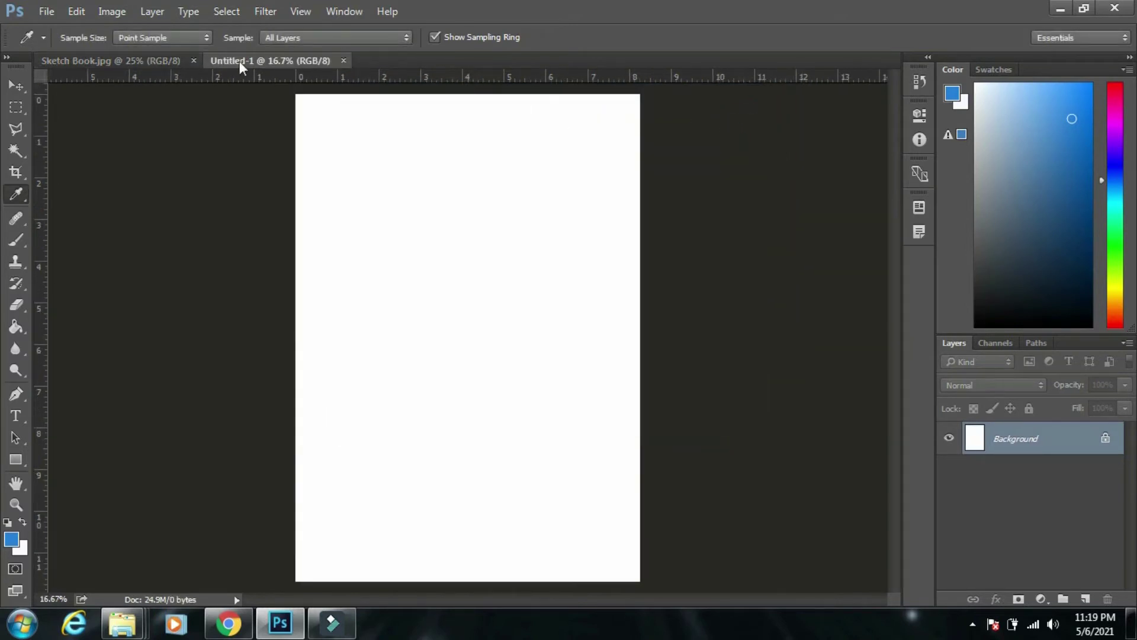
Step: Return to Sketch Book.jpg and preview a lighter blue foreground, then cancel the Color Picker
left_click(142, 62)
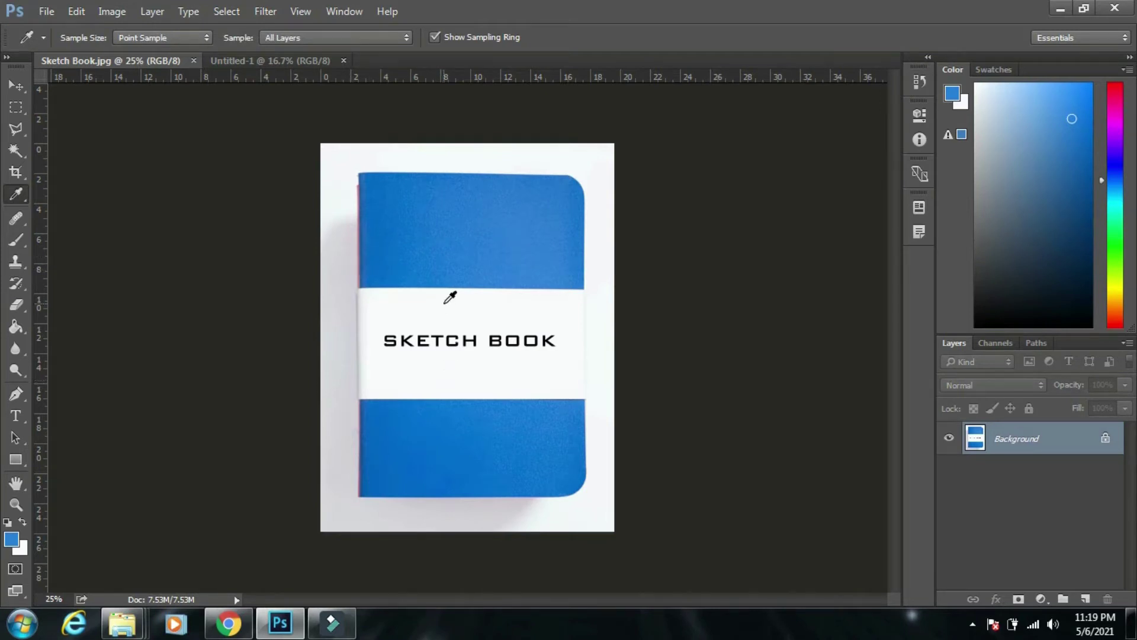
left_click(11, 539)
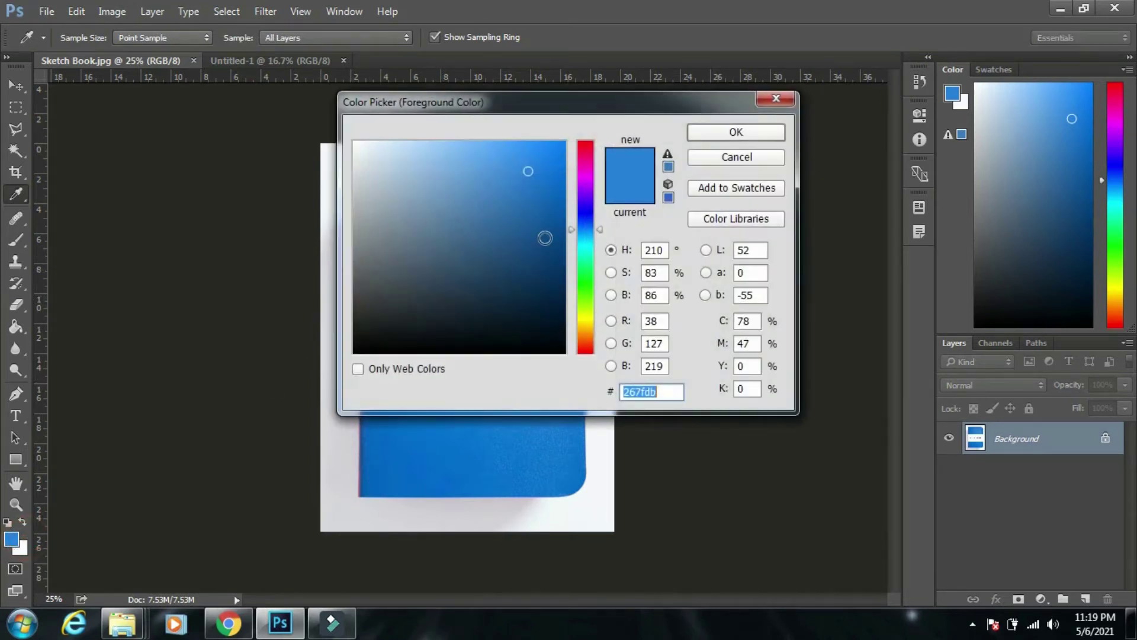
left_click_drag(540, 223, 489, 154)
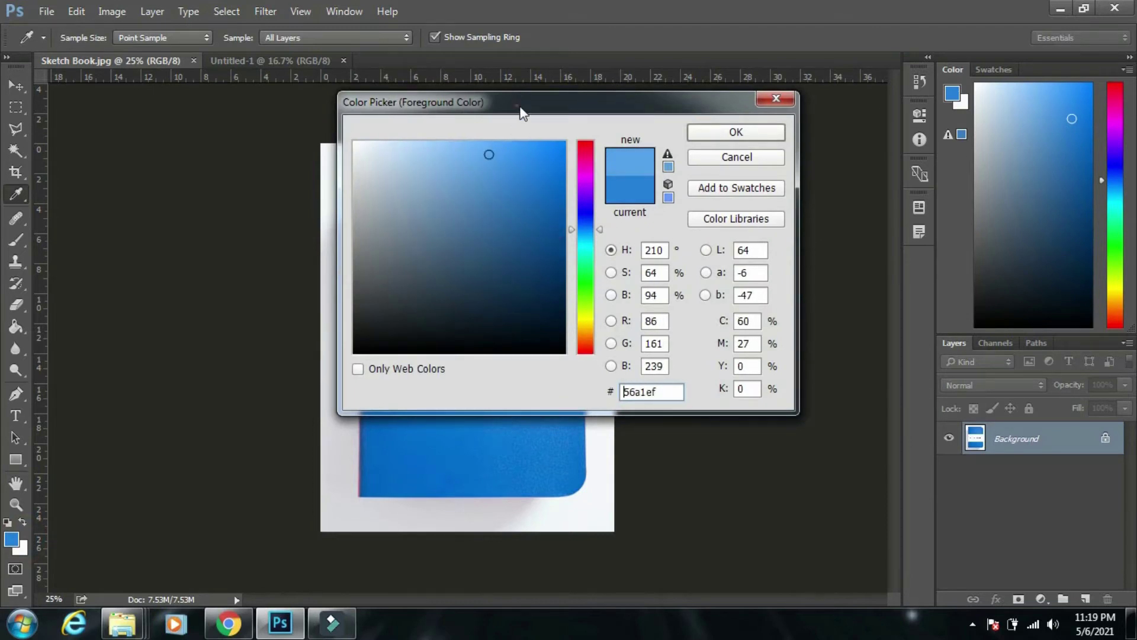
left_click_drag(524, 105, 762, 248)
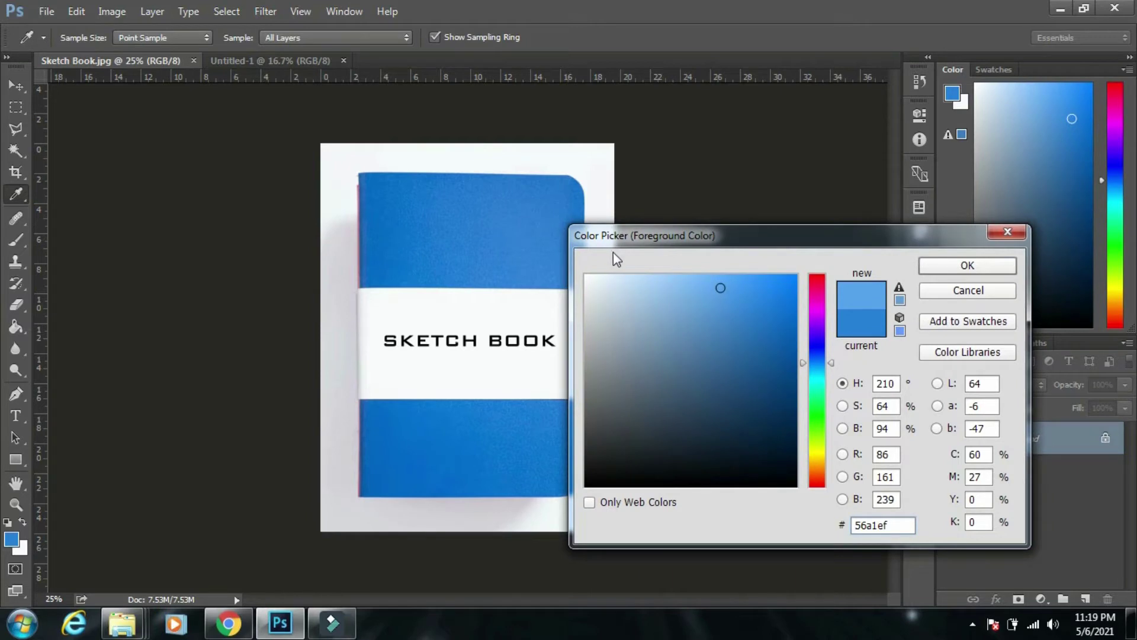
left_click(961, 292)
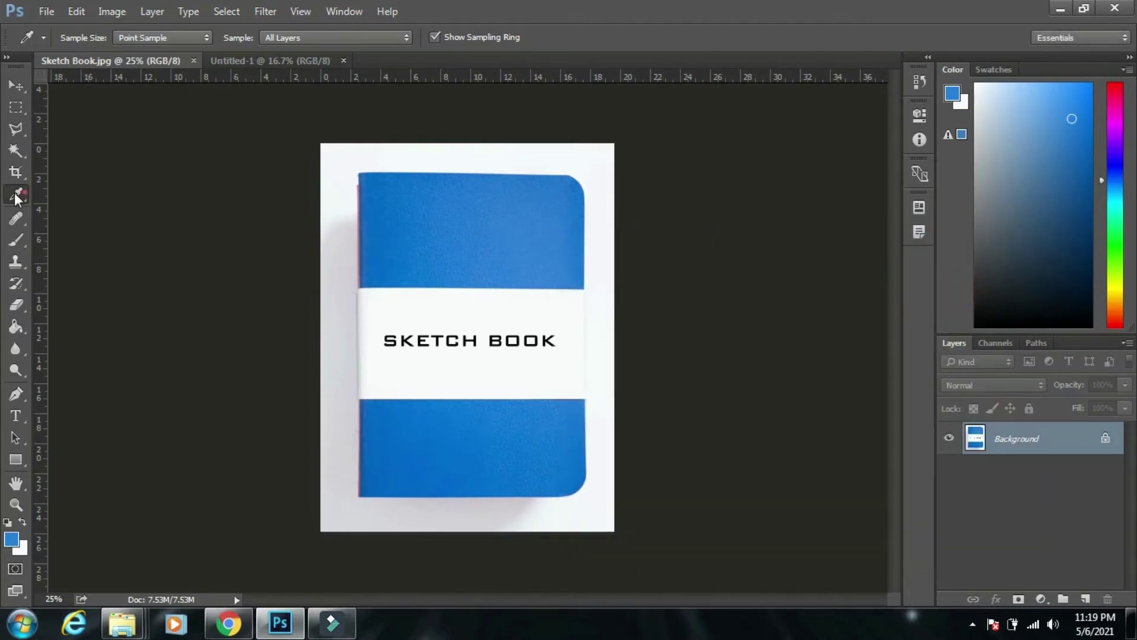
Step: Sample the cover's blue with the Eyedropper, zooming in to the pixel grid and back out
right_click(16, 196)
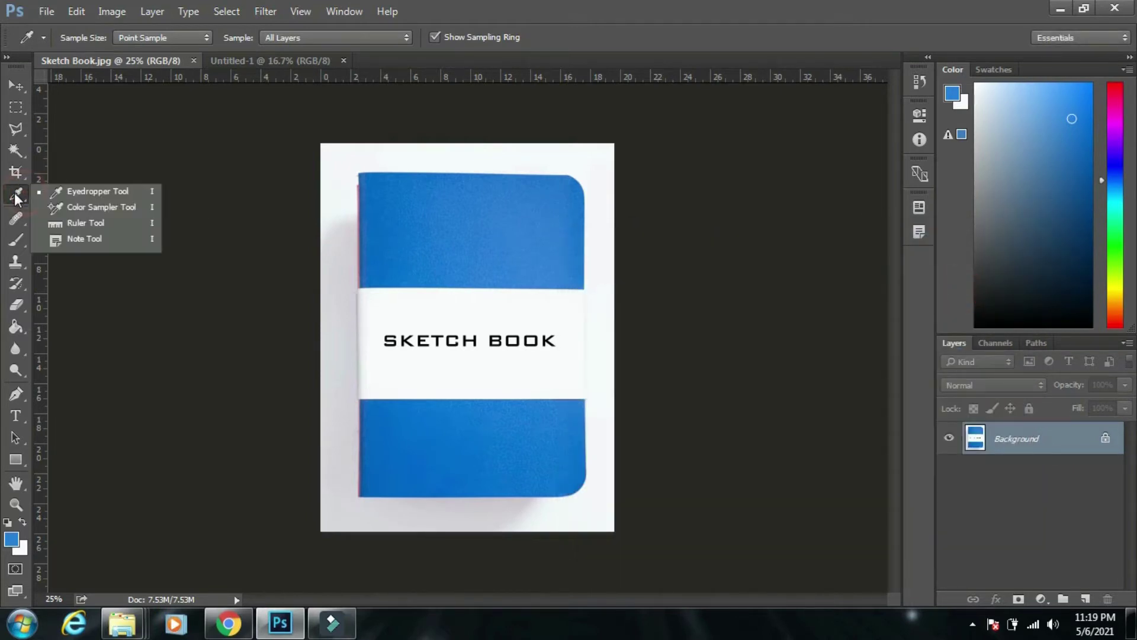
left_click(107, 197)
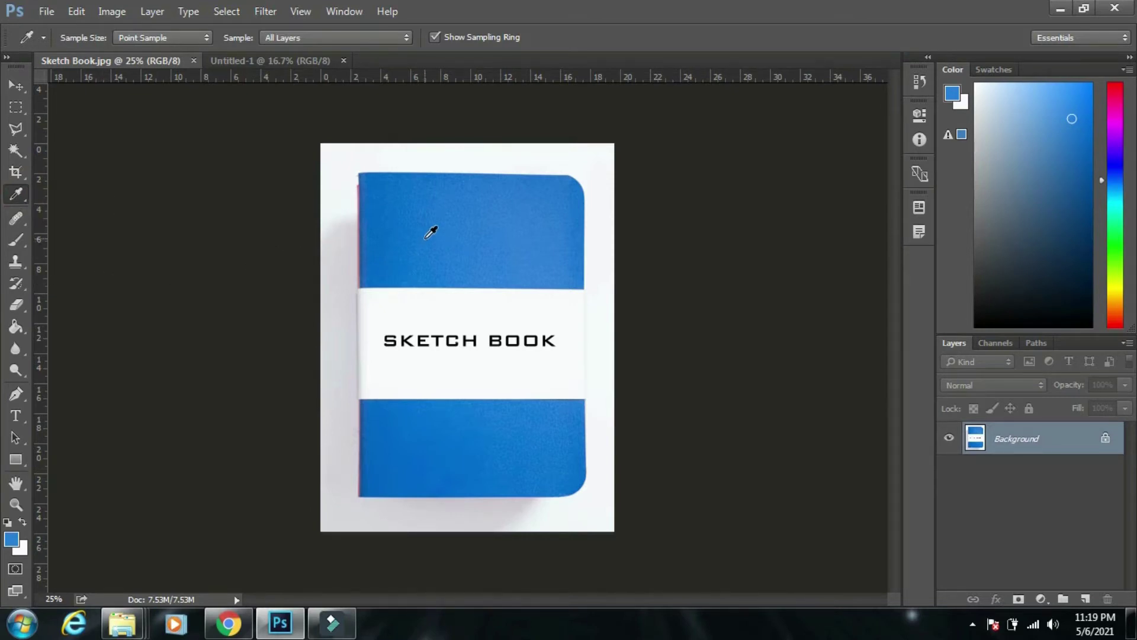
left_click(425, 237)
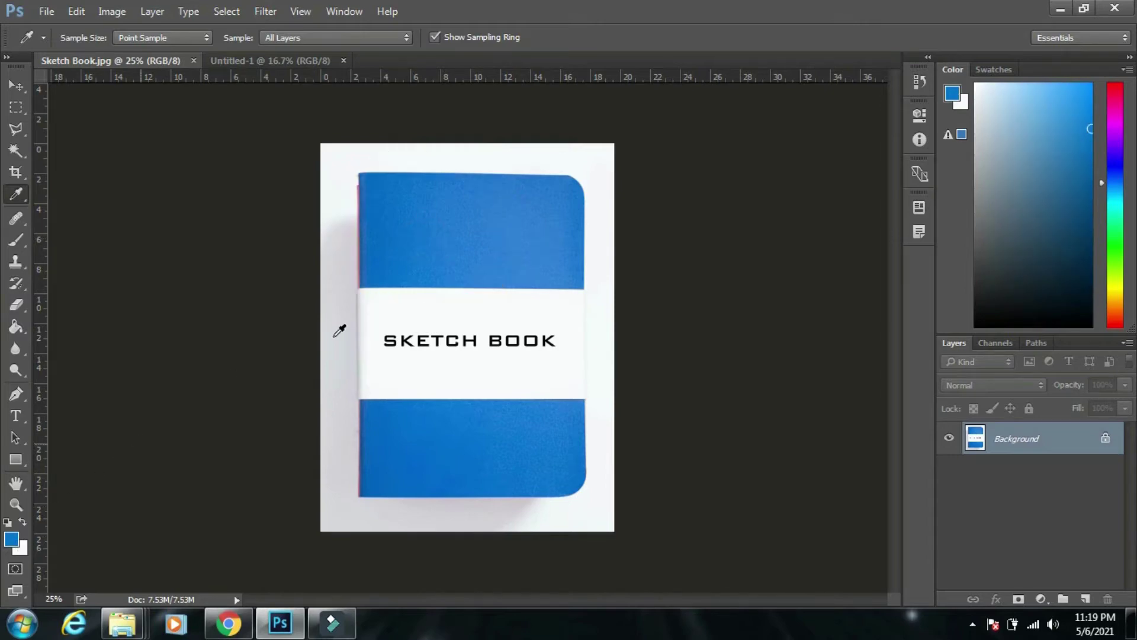
left_click_drag(457, 193, 722, 436)
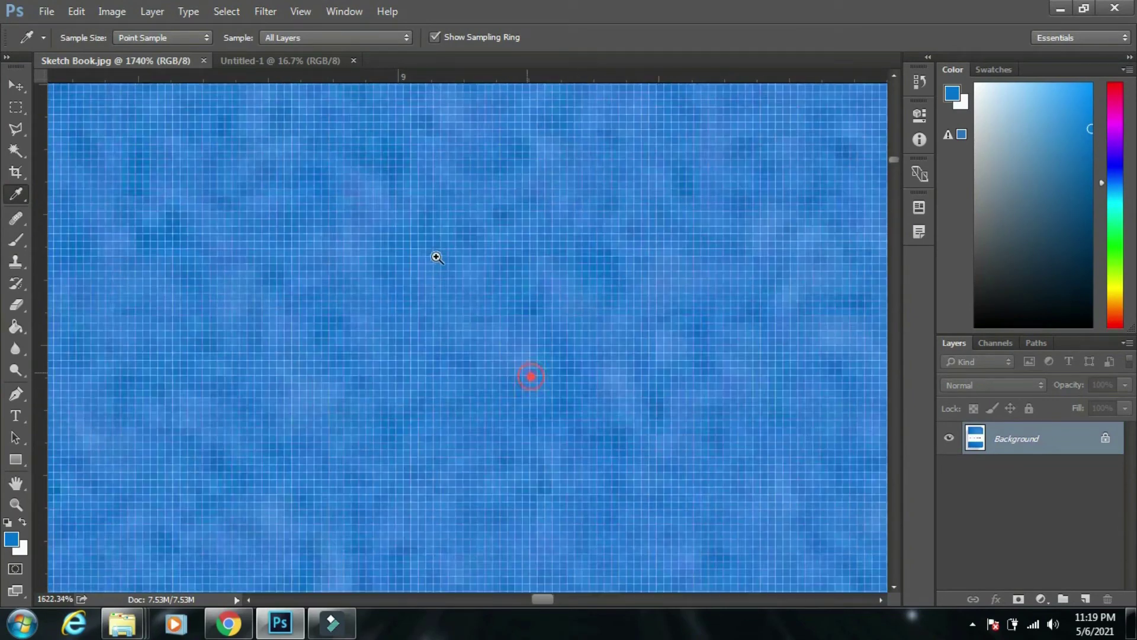
left_click_drag(563, 397, 352, 144)
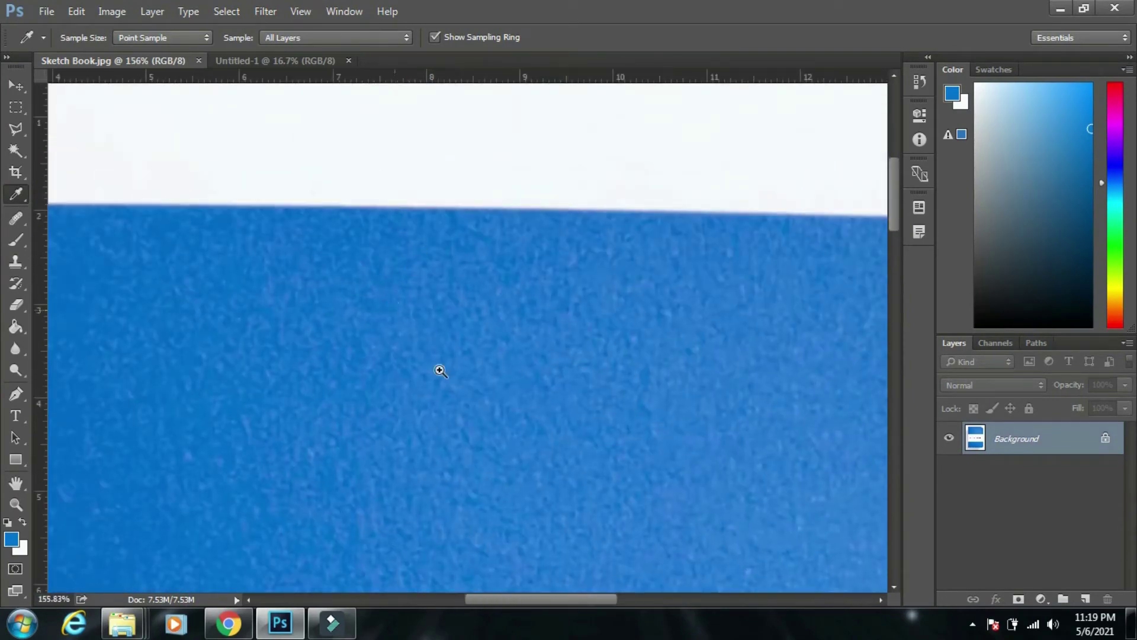
mouse_move(439, 371)
left_mouse_down()
mouse_move(485, 335)
mouse_move(394, 418)
mouse_move(277, 408)
mouse_move(195, 302)
left_mouse_up()
left_click(425, 344)
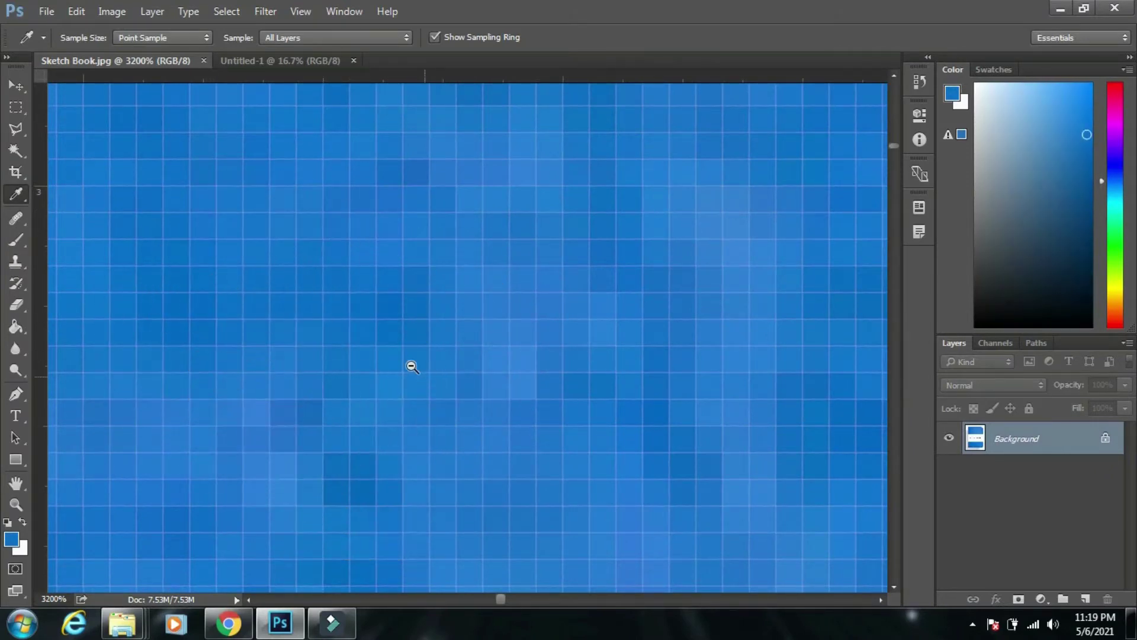
mouse_move(411, 367)
left_mouse_down()
mouse_move(266, 231)
mouse_move(153, 88)
left_mouse_up()
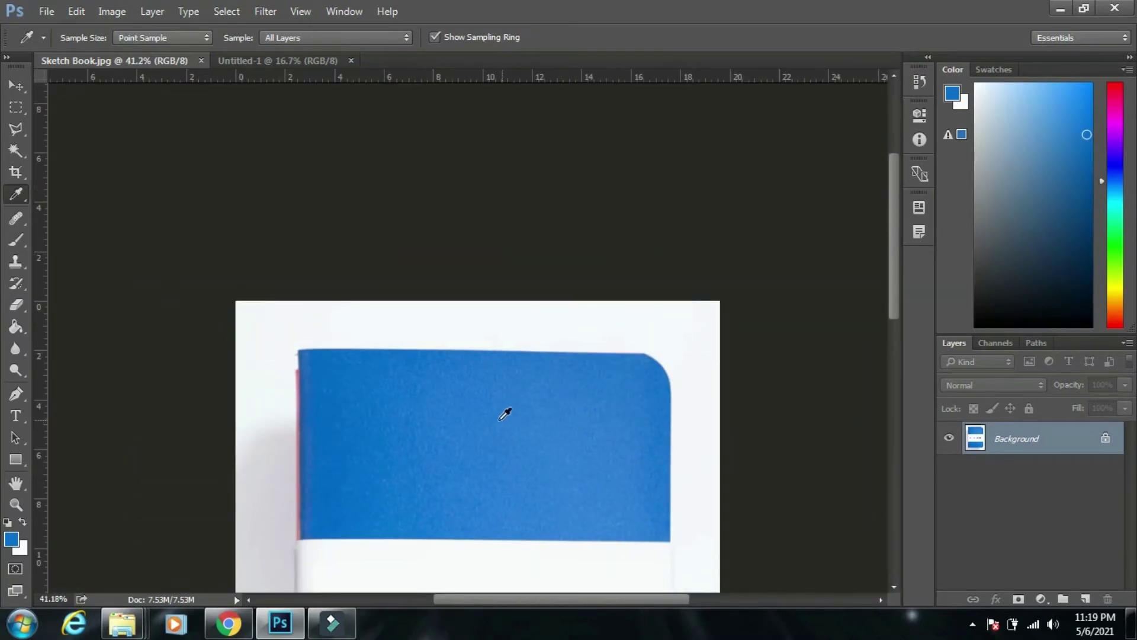
left_click(495, 411)
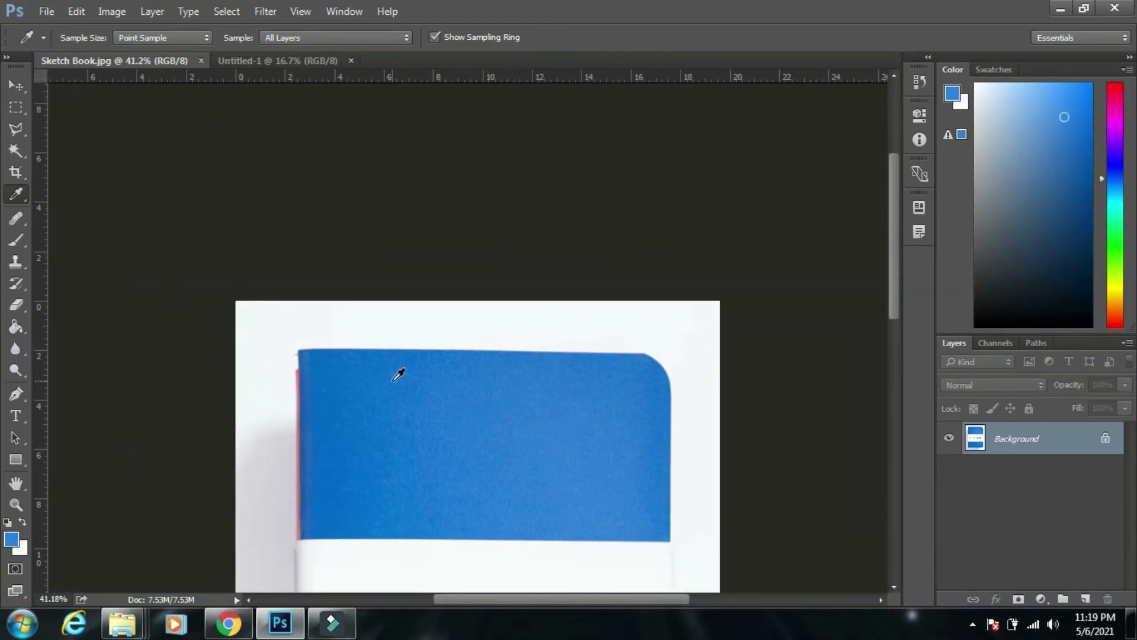
Step: Keep Point Sample size and sample several individual blue pixels on the magnified cover
left_click(175, 38)
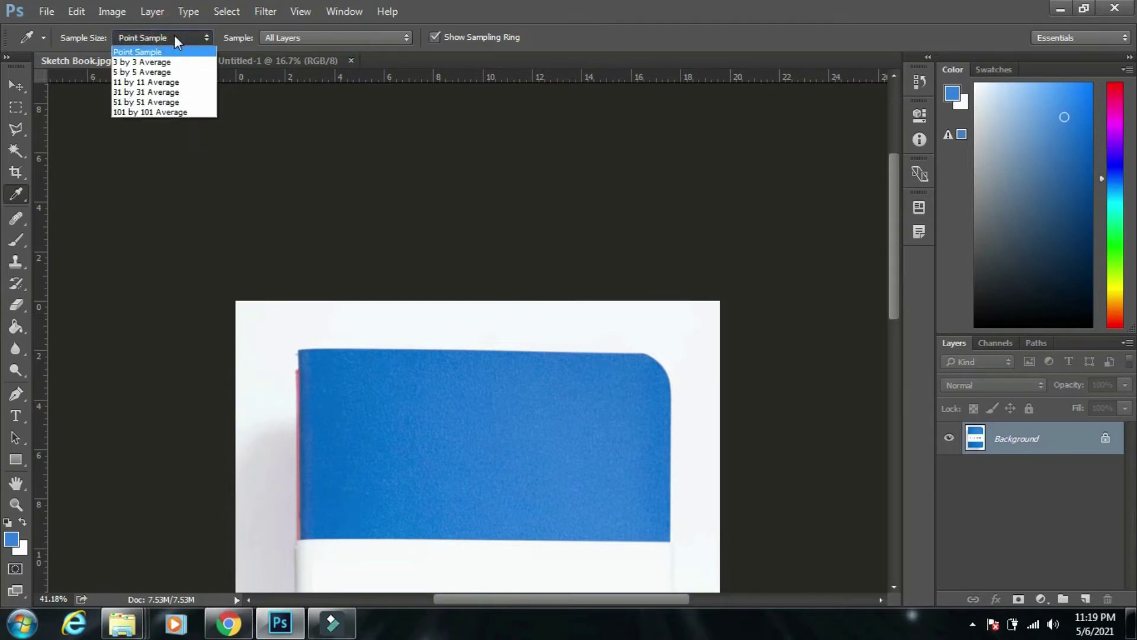
left_click(164, 51)
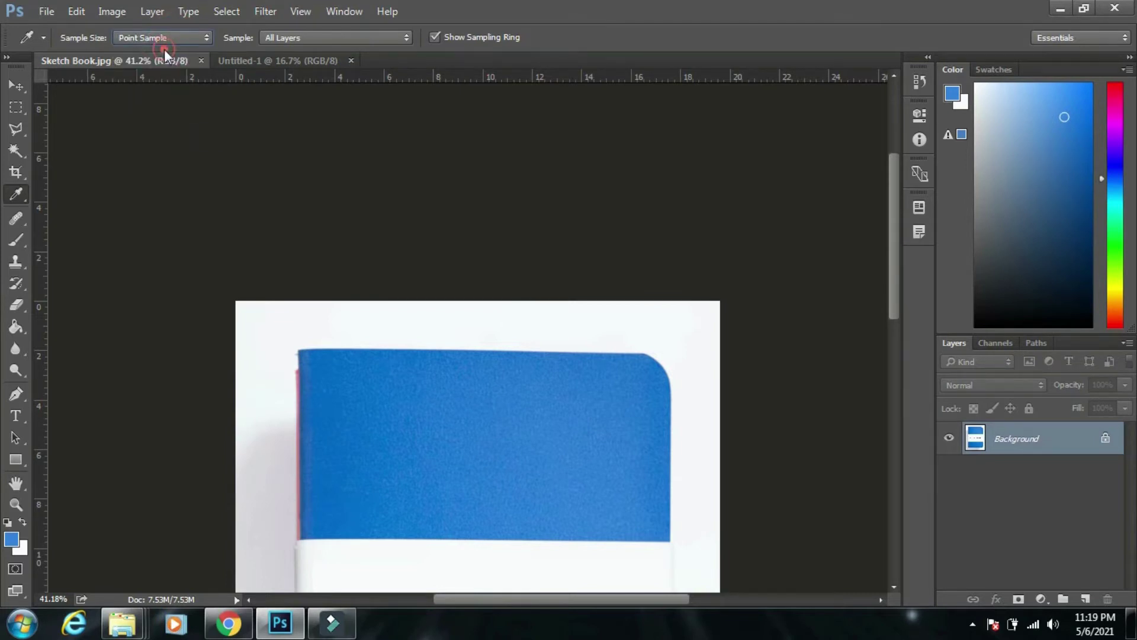
left_click(426, 336)
left_click(426, 386)
left_click(401, 284)
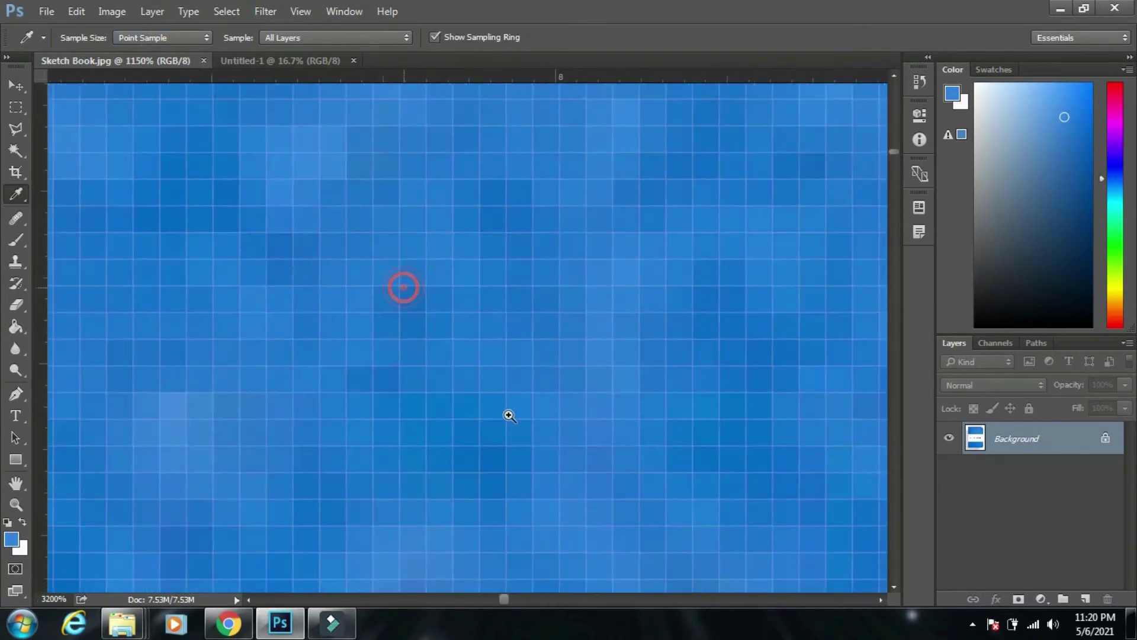
left_click(502, 311)
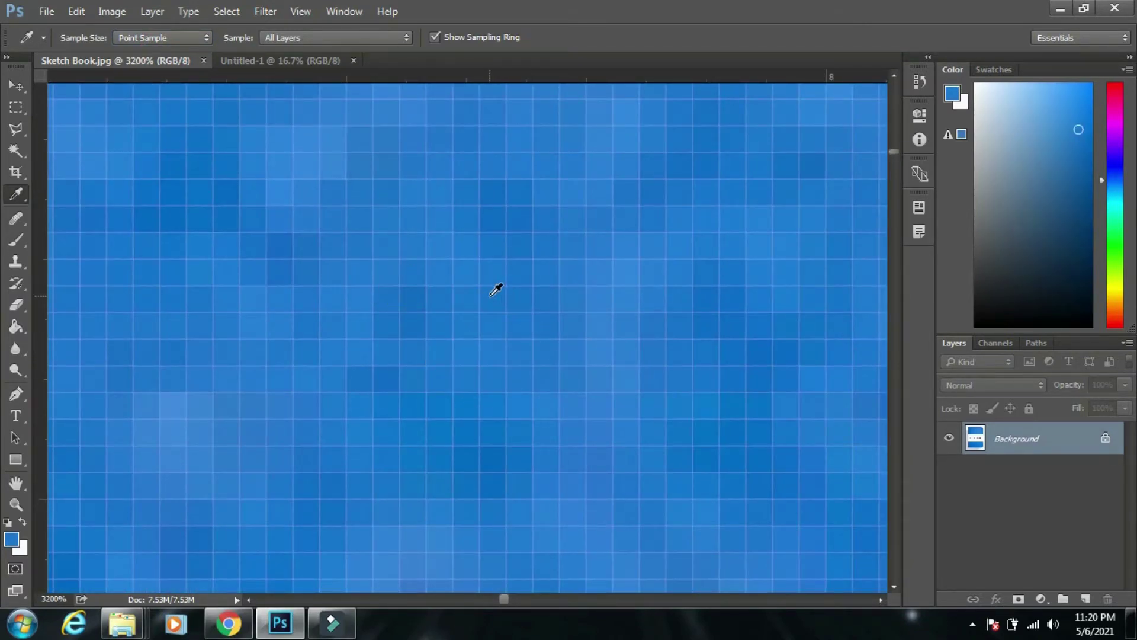
left_click(489, 296)
left_click(417, 305)
left_click(345, 352)
left_click(219, 400)
left_click_drag(150, 430, 298, 255)
Step: Switch Sample Size to 101 by 101 Average and resample the cover blue several times
left_click(176, 38)
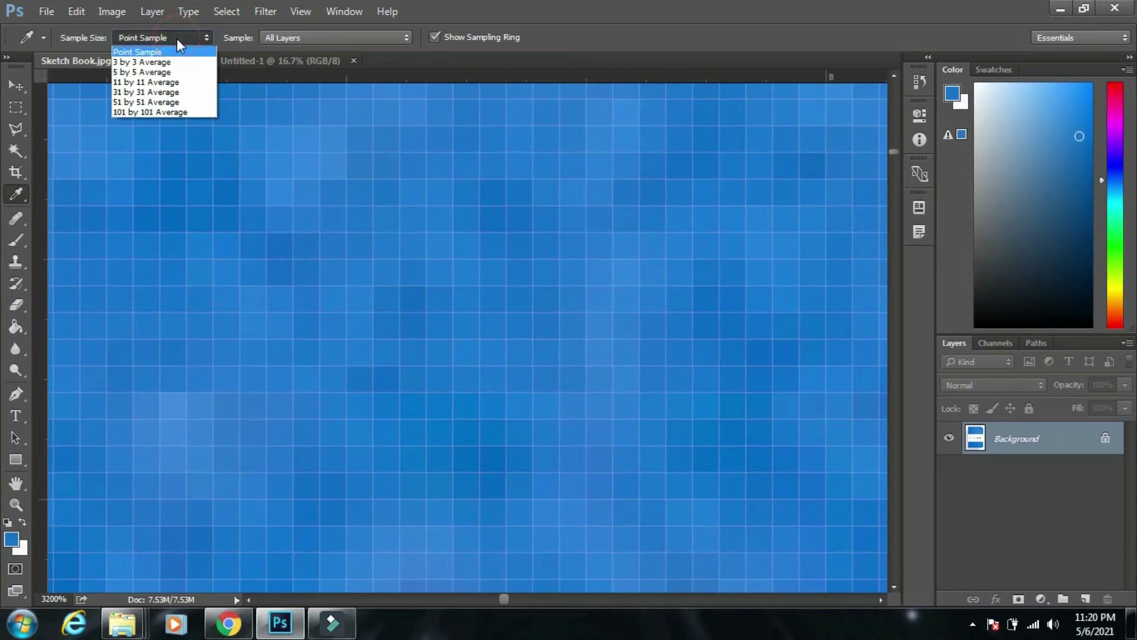
left_click(148, 112)
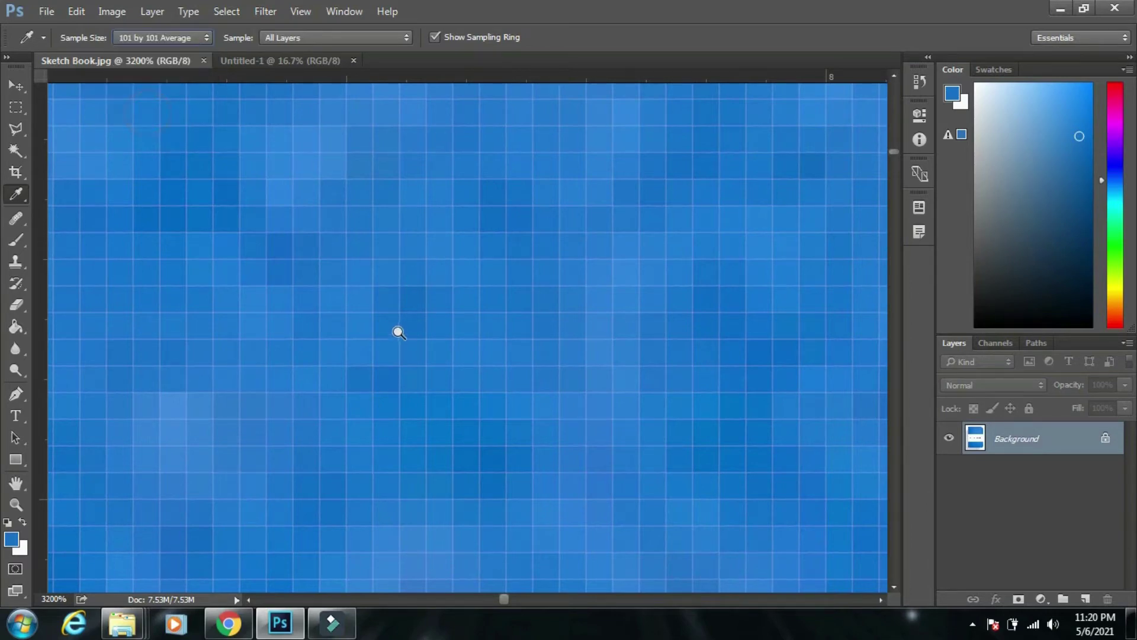
left_click_drag(391, 325, 151, 9)
scroll(386, 325, "down", 2)
scroll(368, 317, "down", 1)
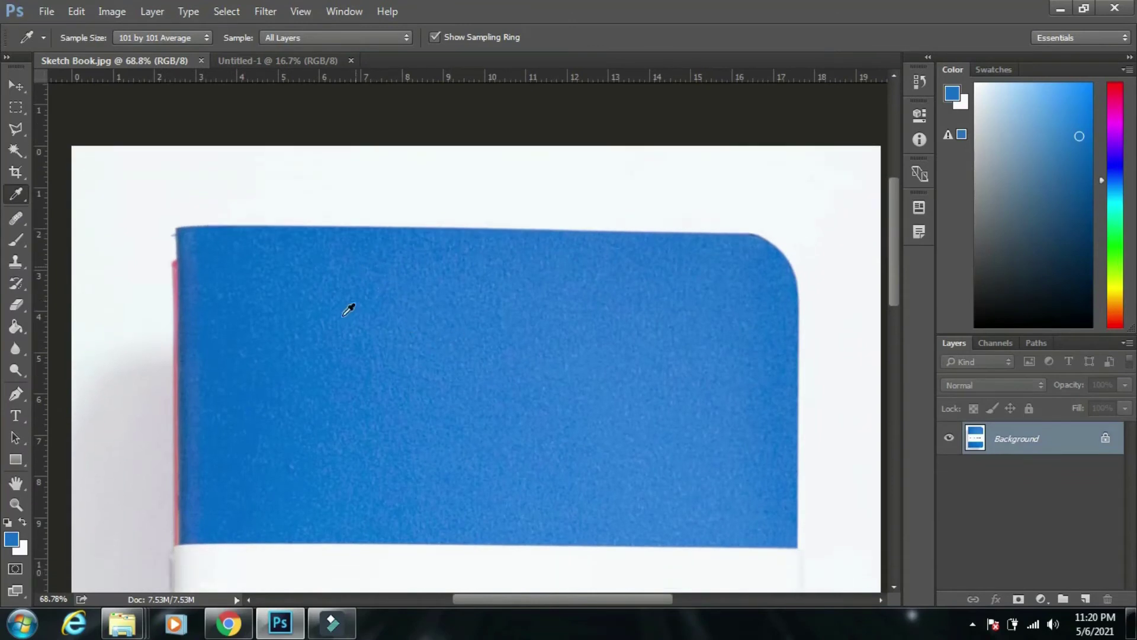
left_click(481, 362)
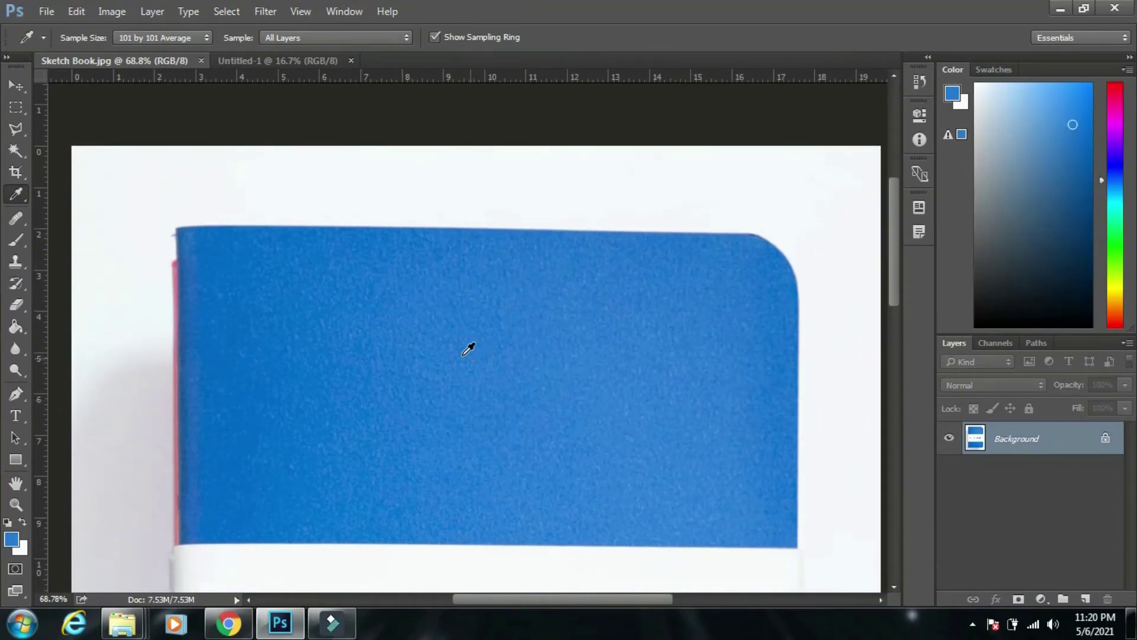
left_click_drag(467, 452, 628, 567)
left_click(341, 359)
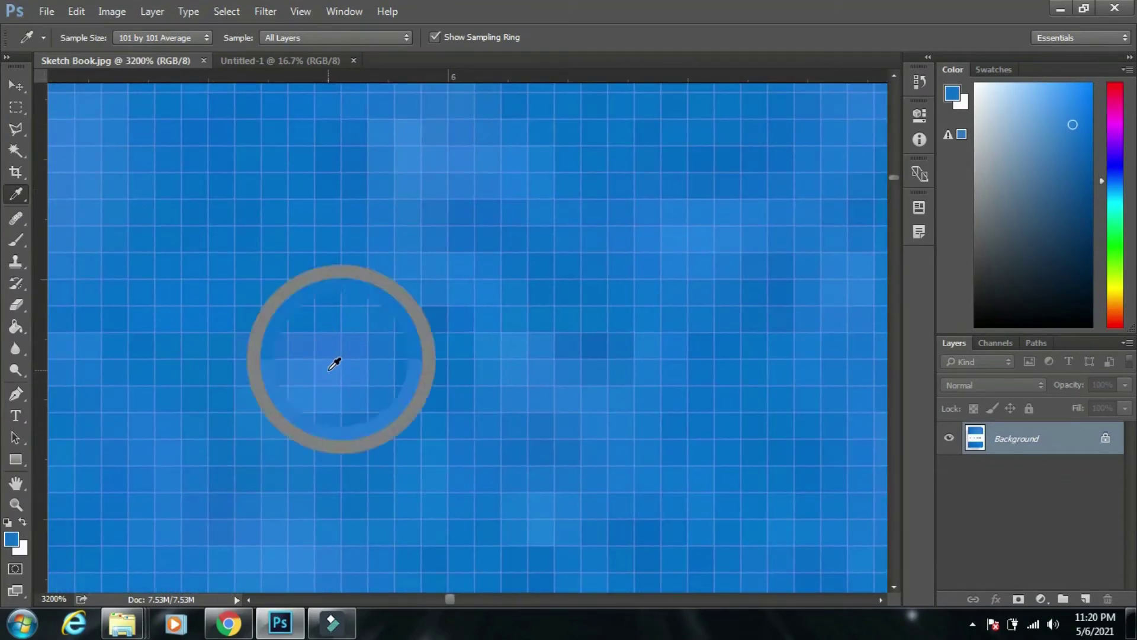
left_click(364, 332)
left_click(413, 327)
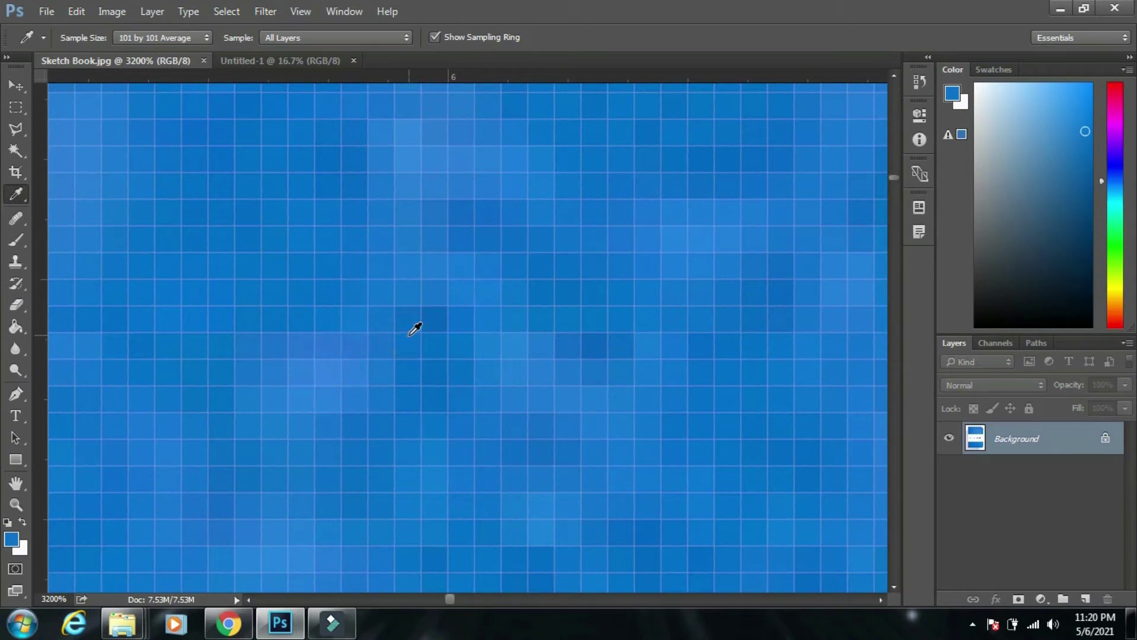
left_click(657, 340)
Step: Go back to Point Sample and sample two single blue pixels on the cover
left_click(184, 39)
left_click(157, 47)
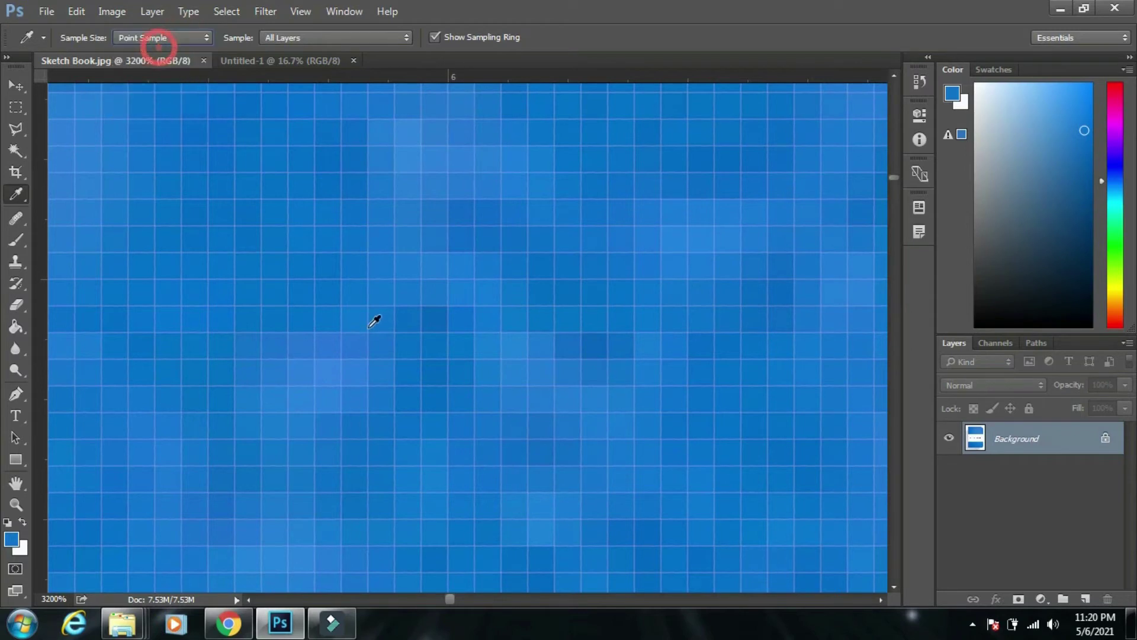
left_click(329, 371)
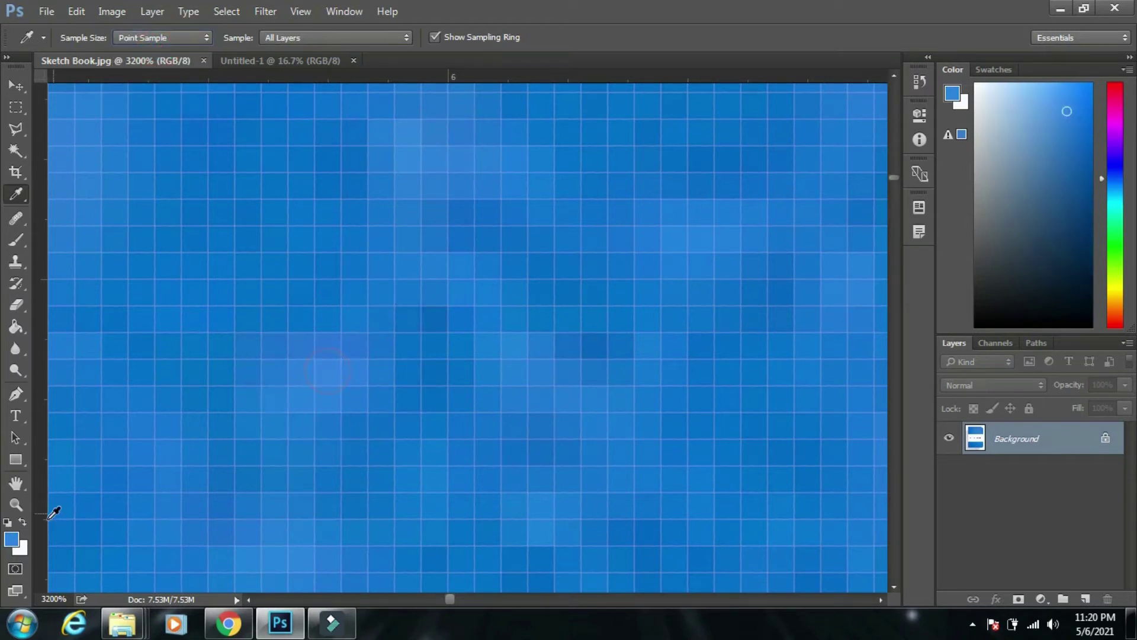
left_click(437, 320)
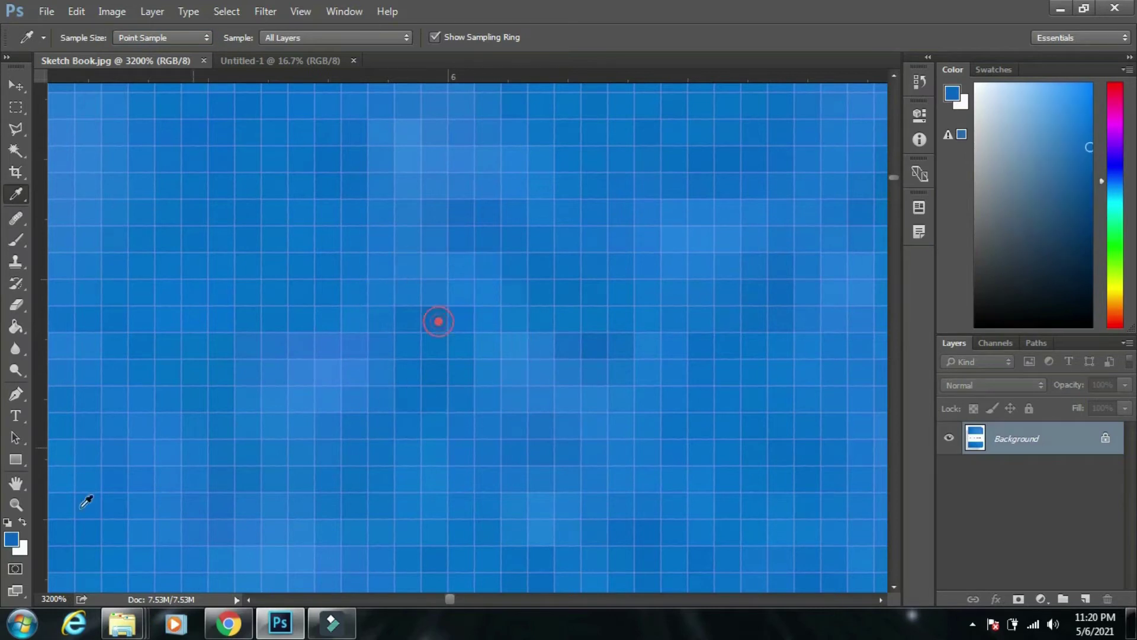
Step: Set Sample Size to 31 by 31 Average and sample the cover blue, briefly checking Untitled-1
left_click(181, 38)
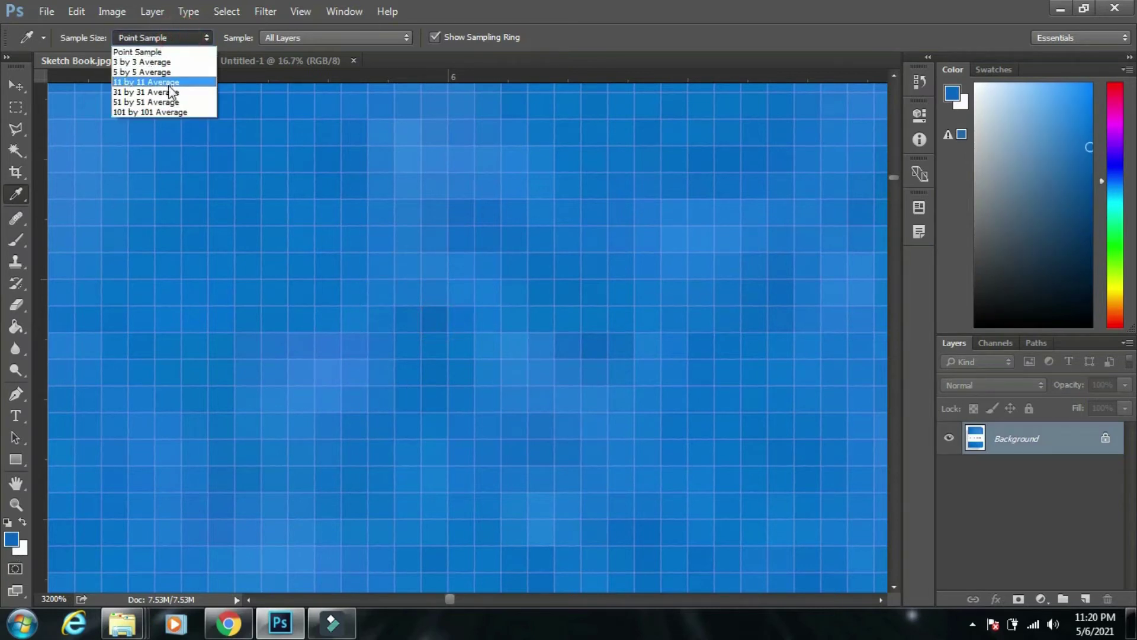
left_click(163, 94)
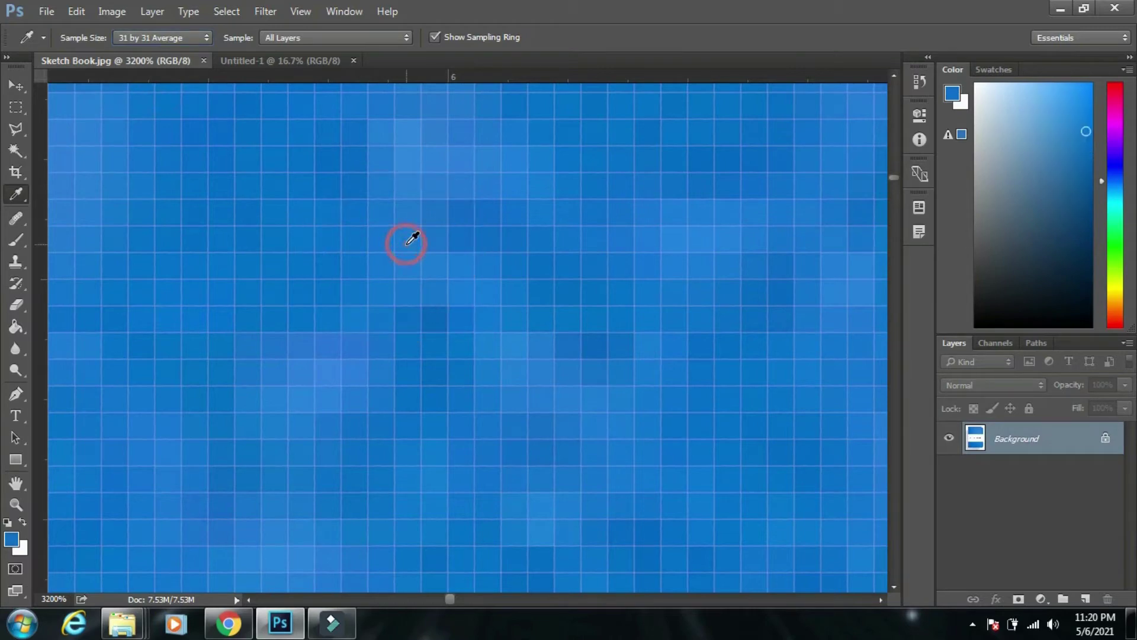
left_click(560, 331)
scroll(373, 299, "down", 10)
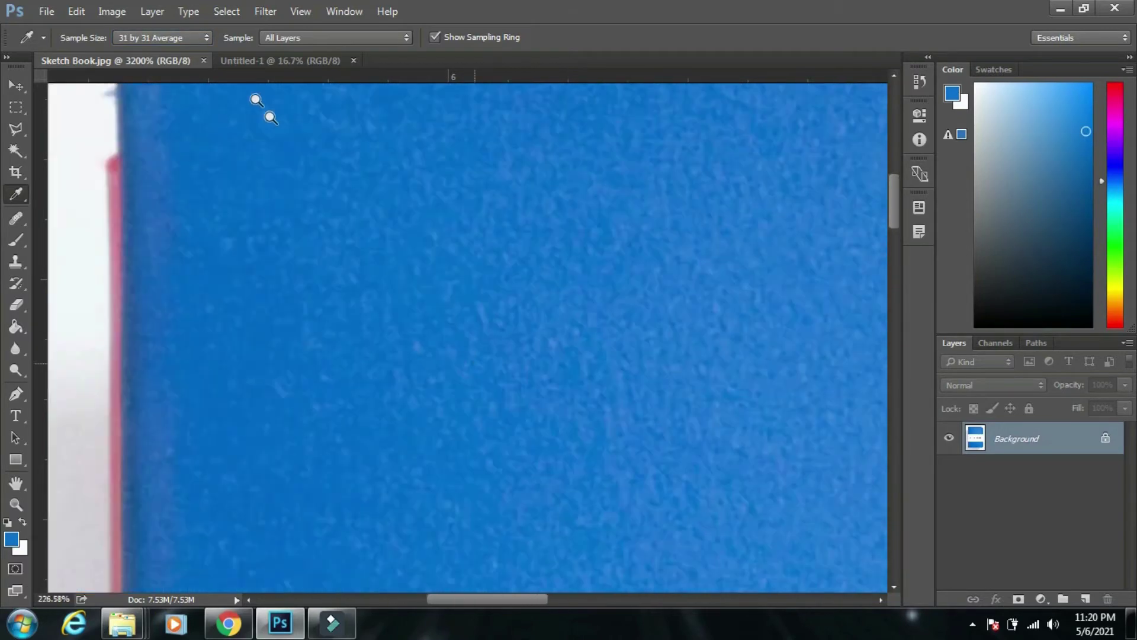
scroll(262, 211, "down", 3)
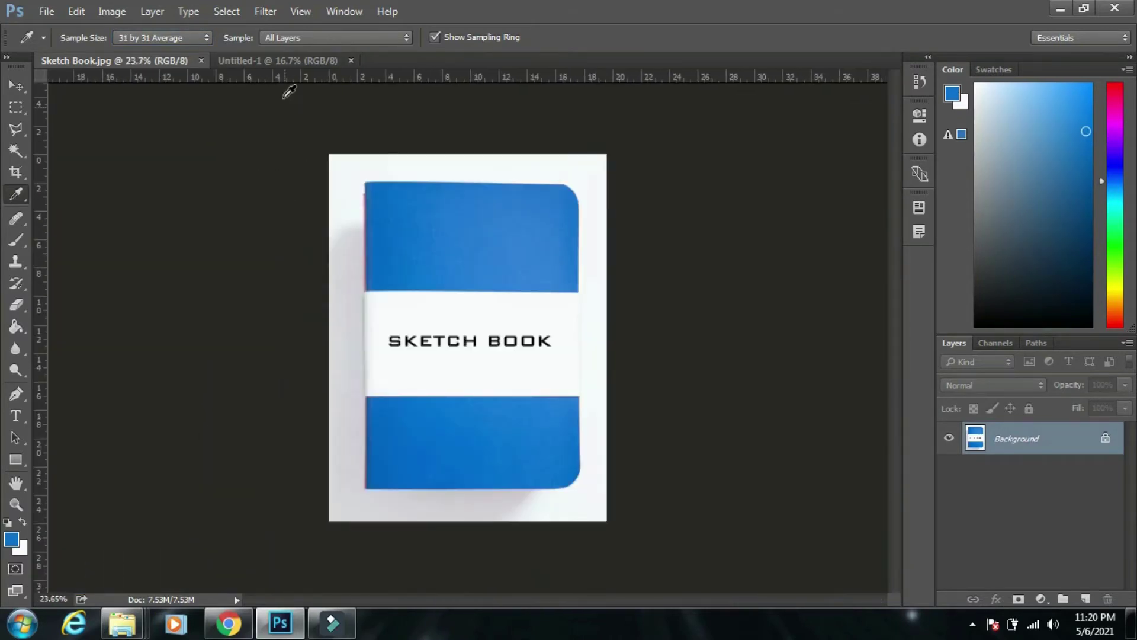
left_click(270, 60)
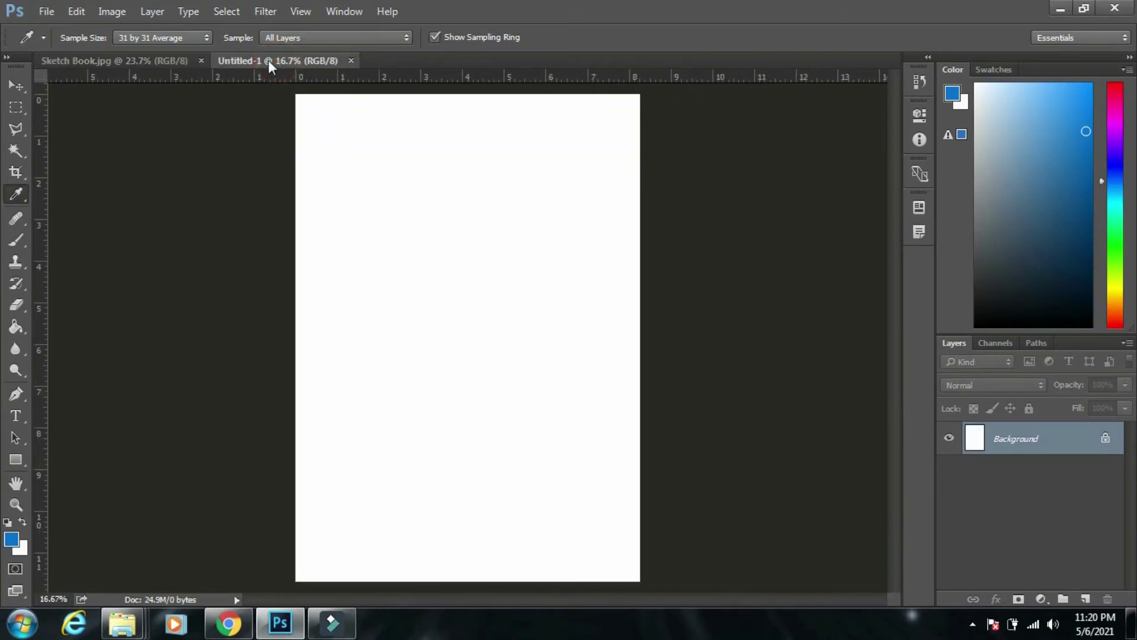
left_click(161, 62)
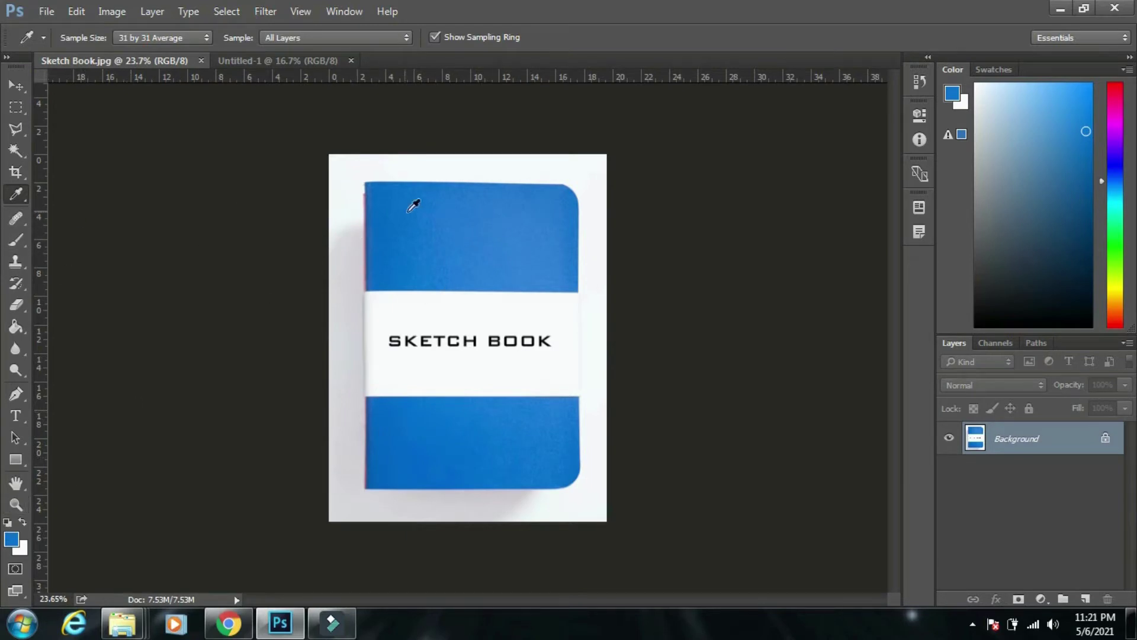
left_click(492, 232)
Step: On Untitled-1, add a new layer and marquee-select a full-width band across the page top
left_click(328, 62)
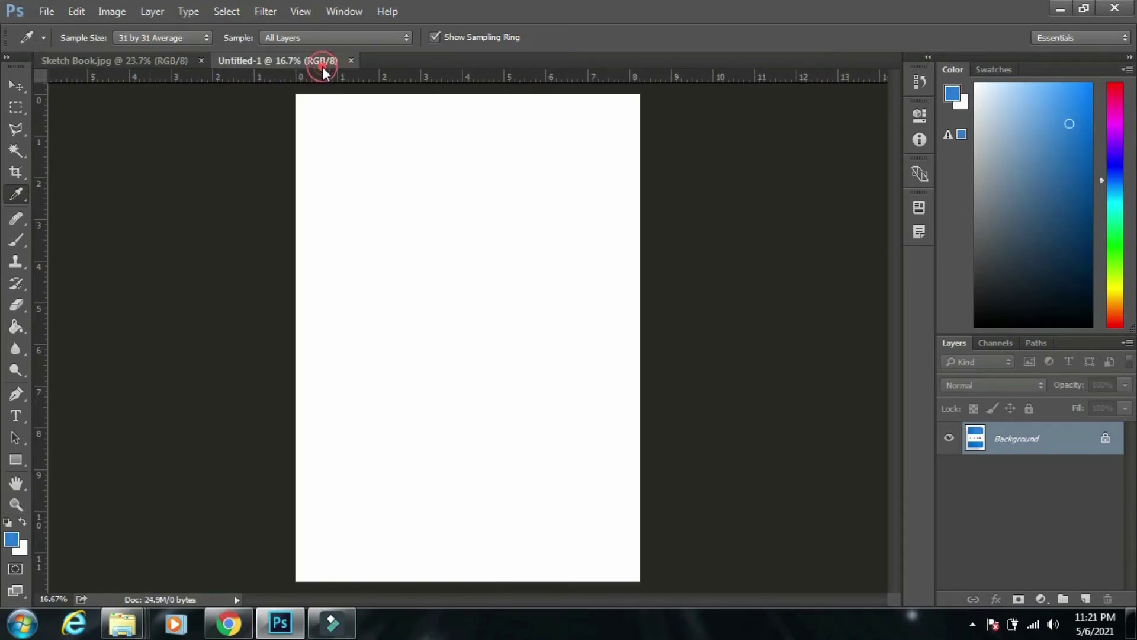
left_click(1085, 599)
key("m")
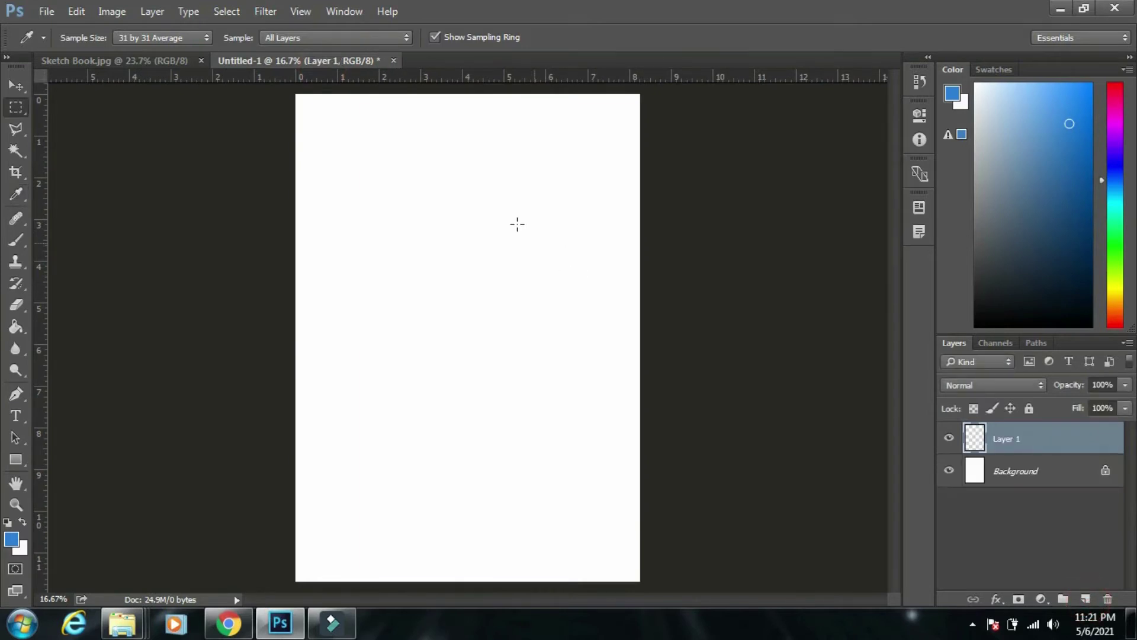
left_click_drag(295, 95, 631, 242)
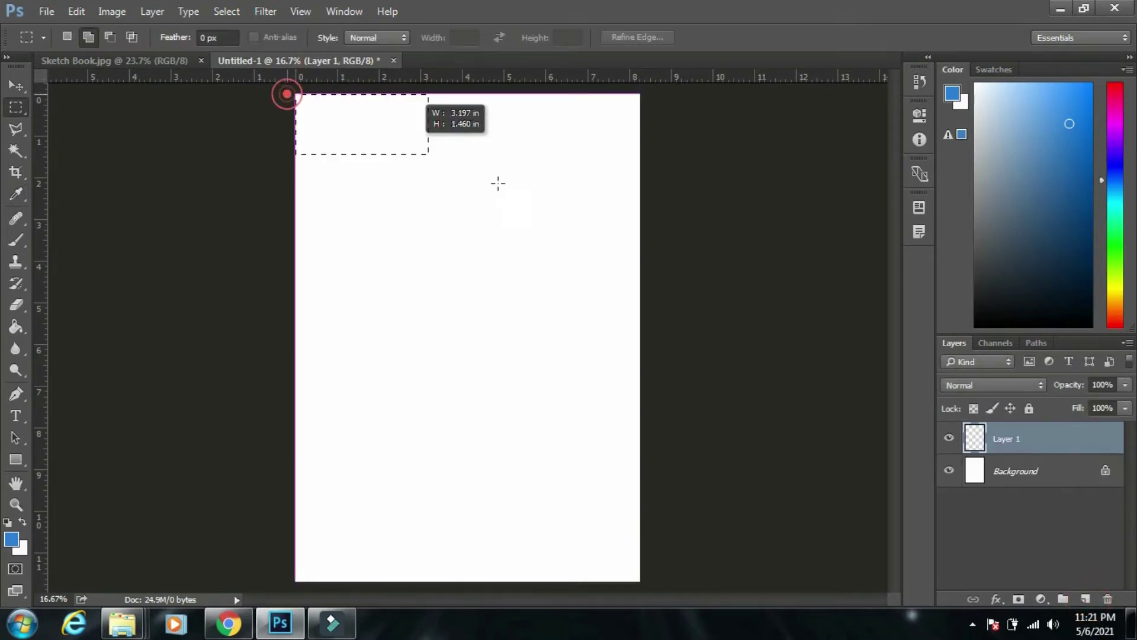
left_click(14, 105)
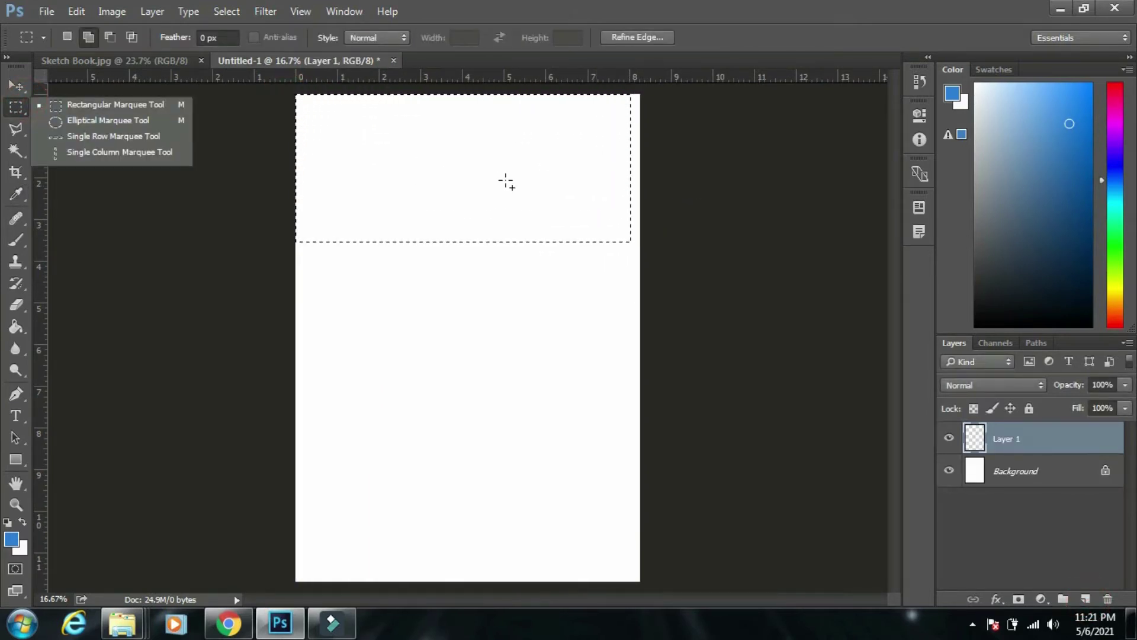
left_click(499, 184)
left_click_drag(274, 84, 679, 262)
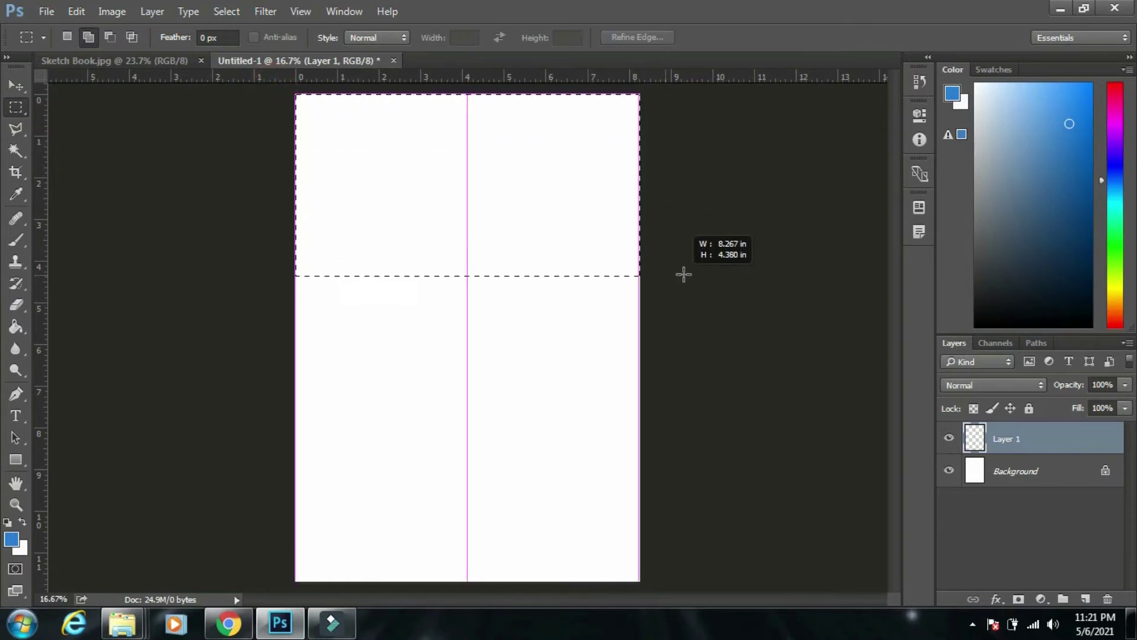
Step: Fill the top band with the sampled blue using the Paint Bucket Tool
key("g")
right_click(16, 326)
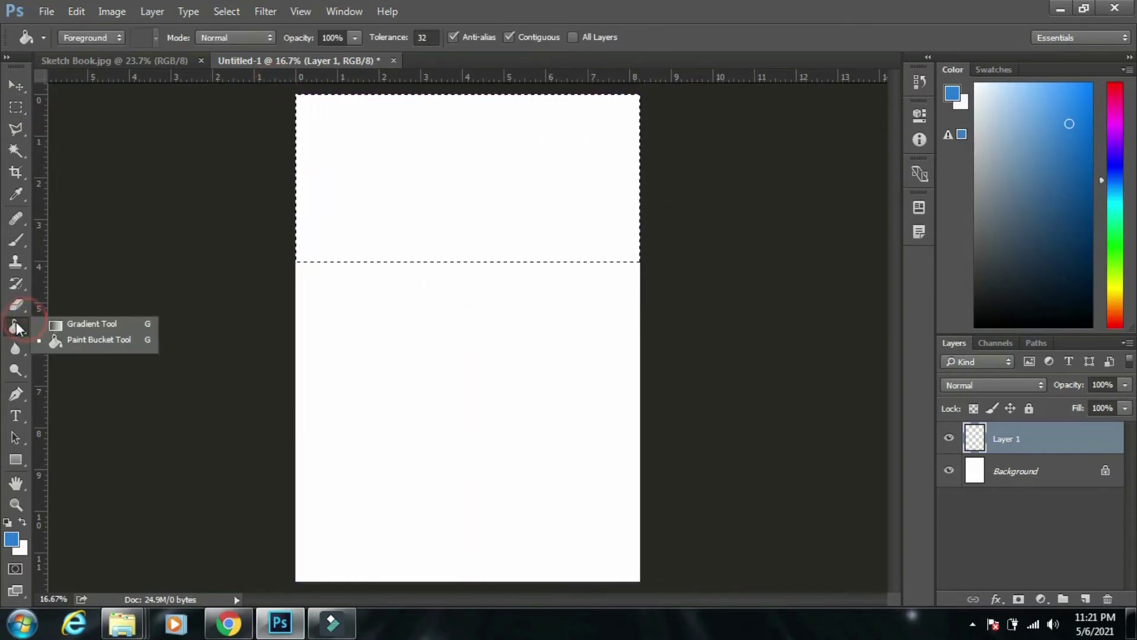
left_click(65, 353)
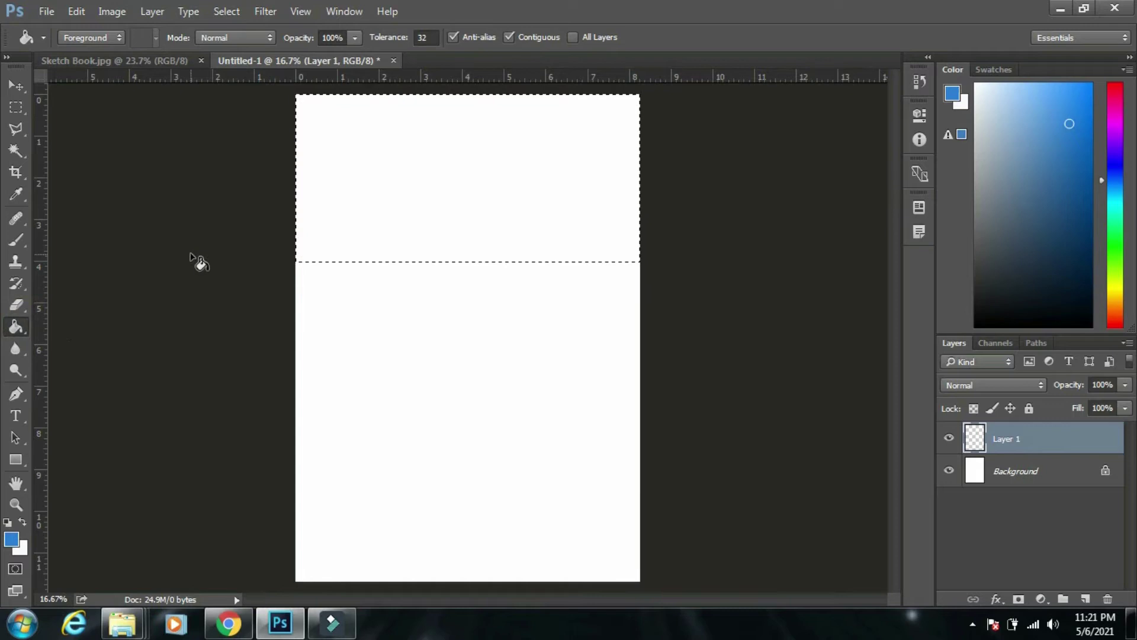
right_click(18, 323)
left_click(65, 351)
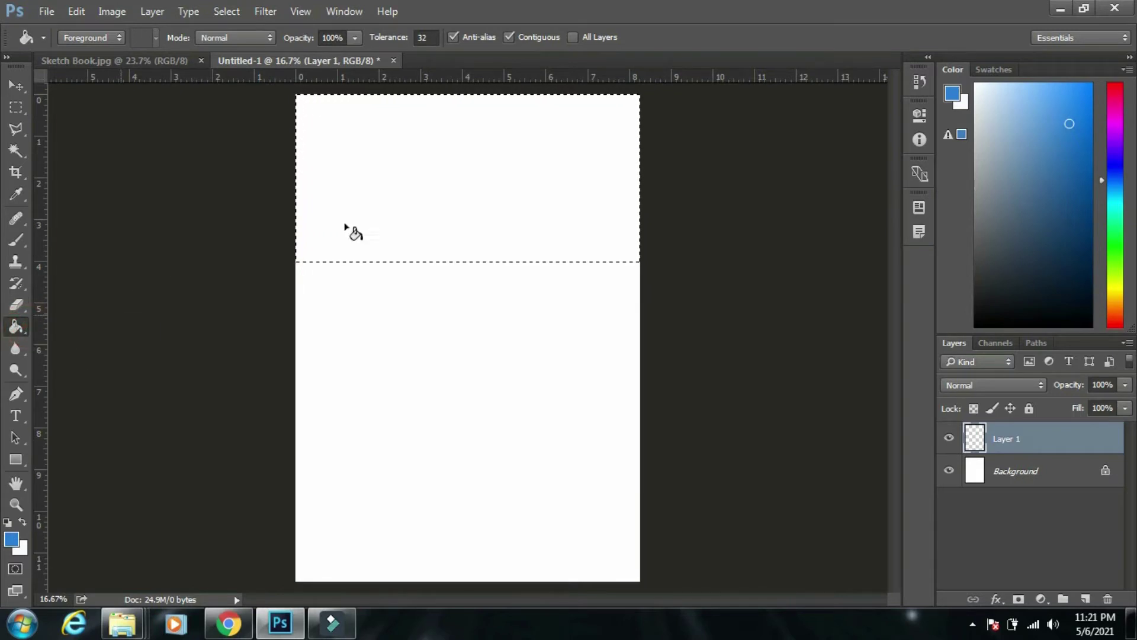
left_click(435, 214)
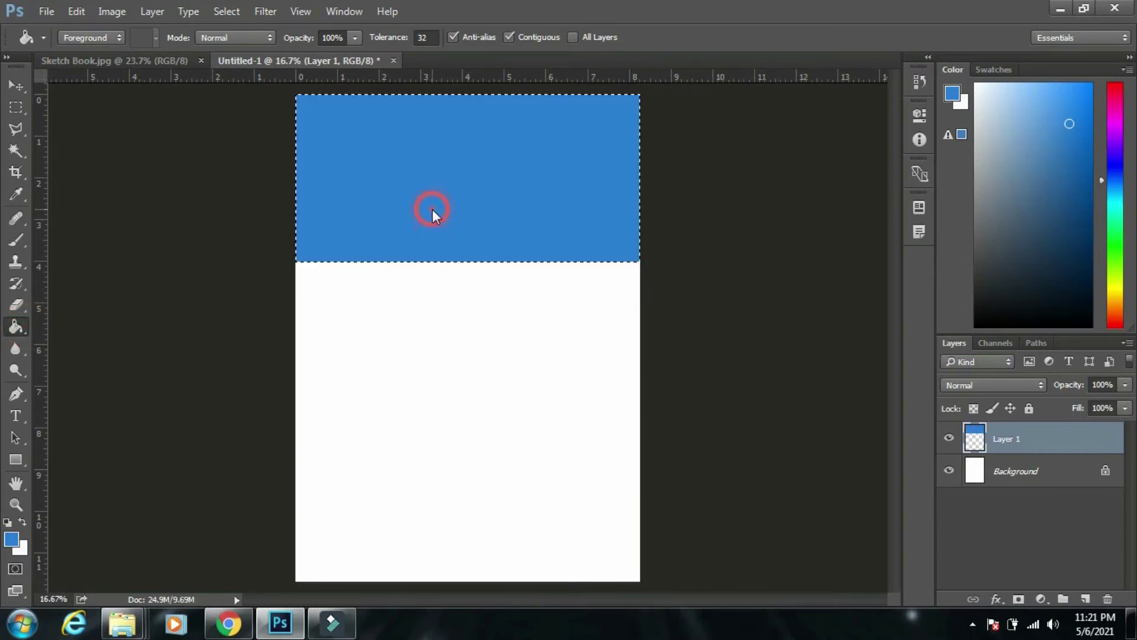
left_click(169, 62)
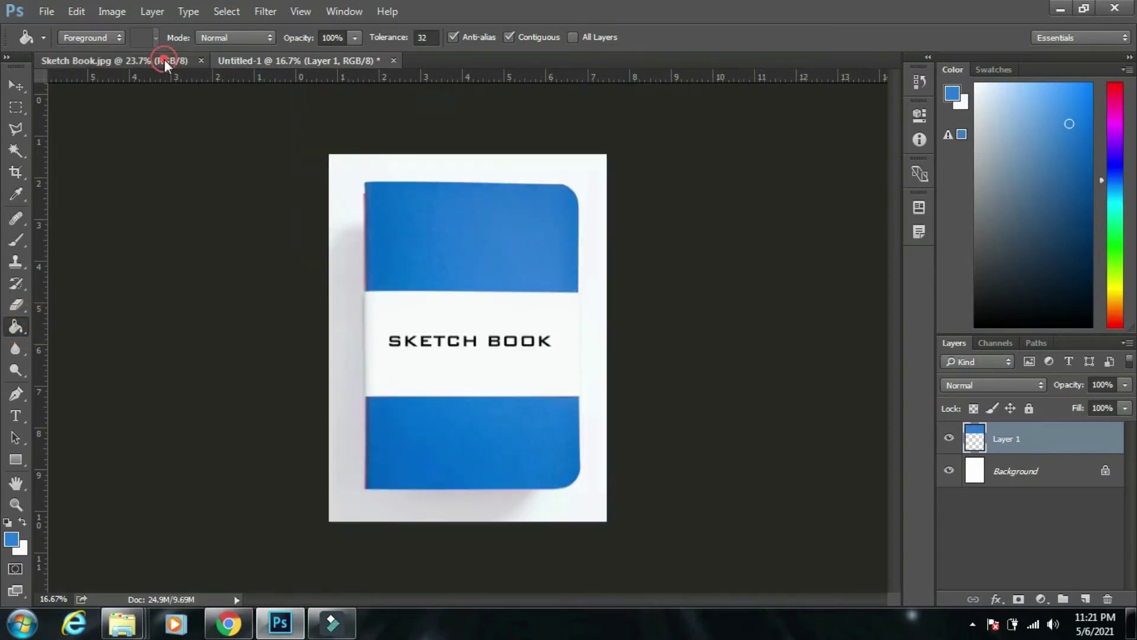
left_click(330, 59)
Step: Alt-drag a copy of the blue band to the page bottom, undoing a trial move
left_click_drag(468, 170, 463, 482)
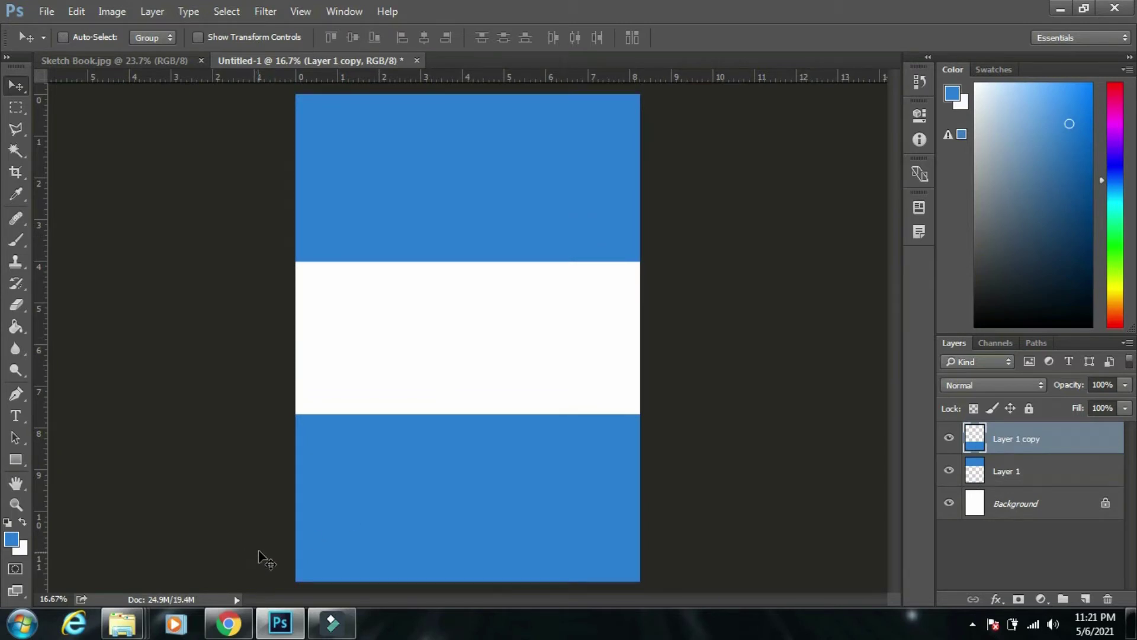
key("ctrl+space")
left_click_drag(379, 503, 384, 353)
key("ctrl+z")
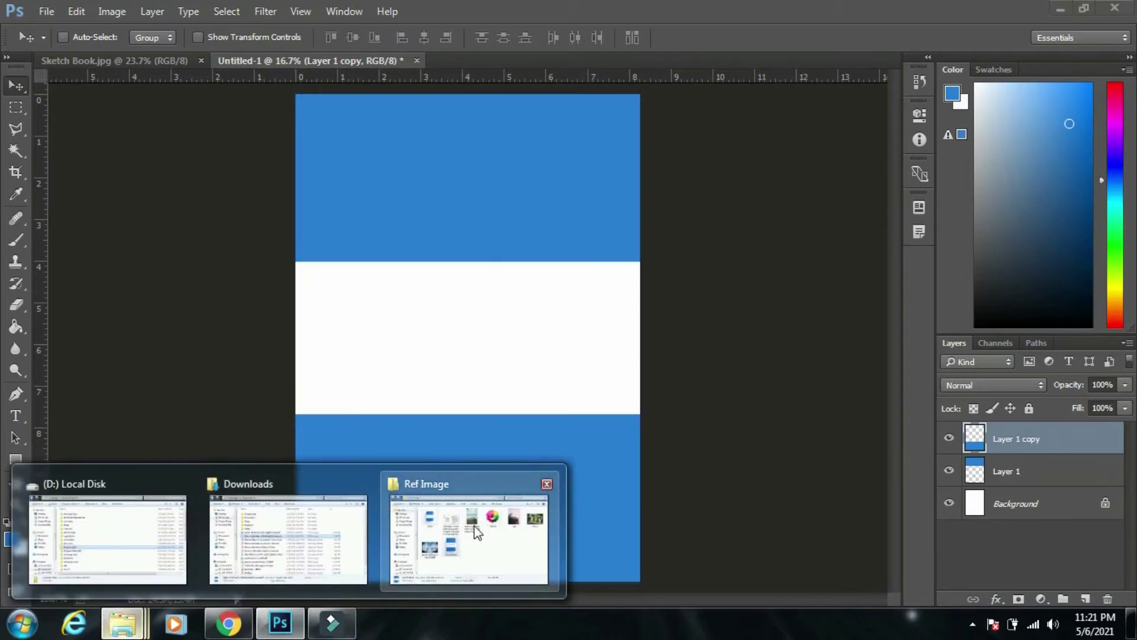
Step: Open Flower.jpg from the Ref Image folder in Photoshop
left_click(462, 527)
right_click(520, 138)
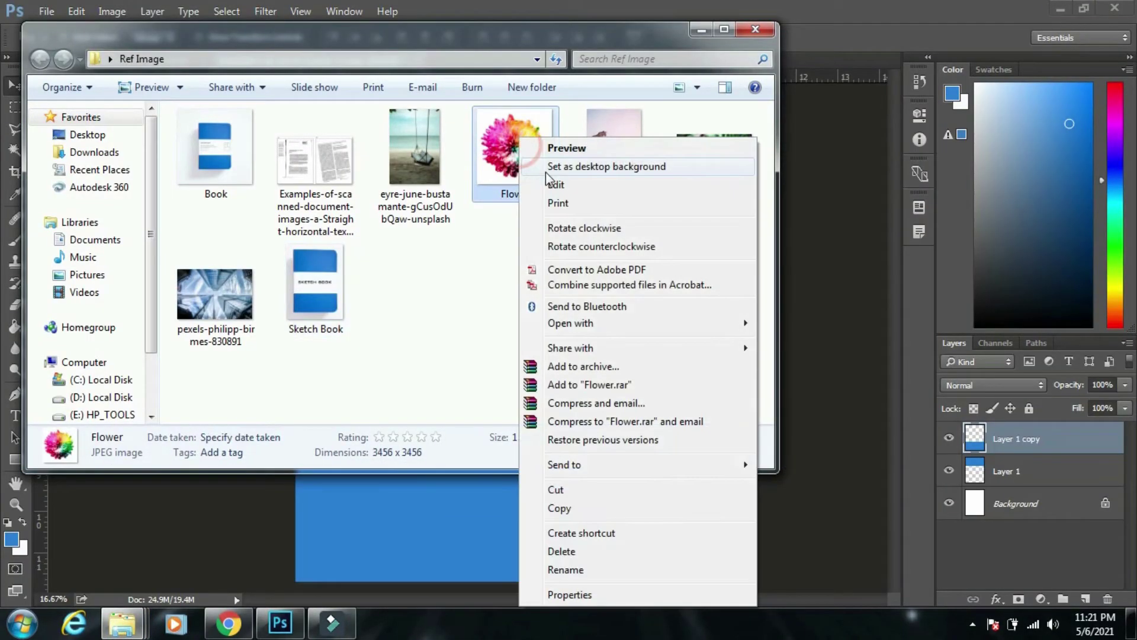
mouse_move(570, 322)
left_click(791, 317)
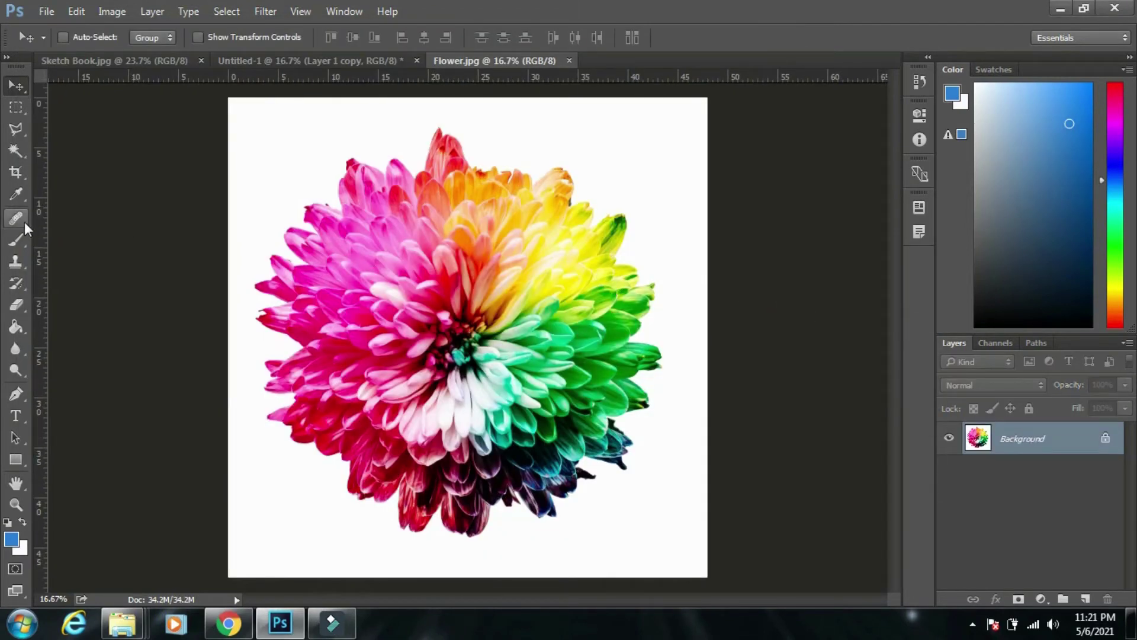
Step: Select the Eyedropper, zoom into the flower petals and sample a light peach colour
left_click(20, 190)
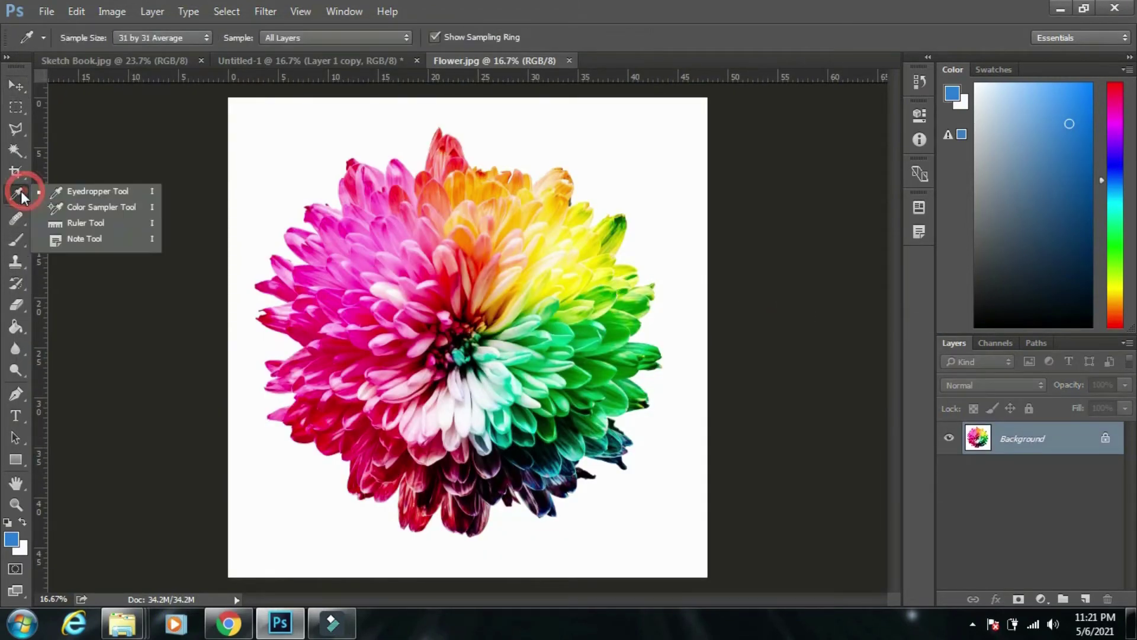
left_click(56, 192)
scroll(461, 230, "up", 5)
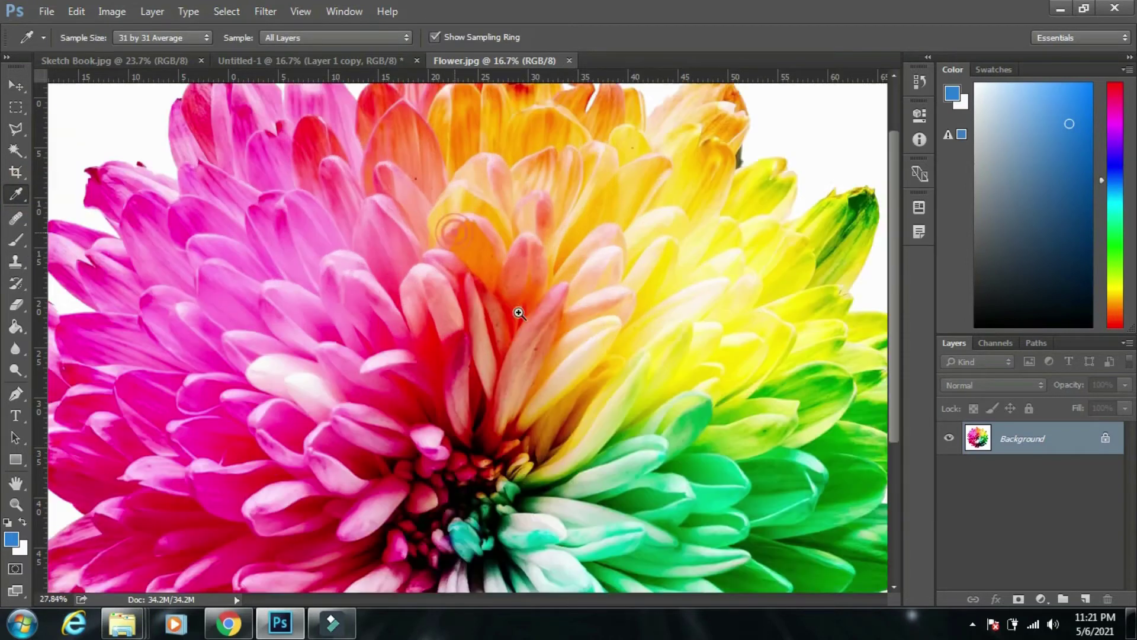
mouse_move(388, 229)
left_mouse_down()
mouse_move(534, 157)
mouse_move(642, 185)
left_mouse_up()
left_click_drag(624, 235, 603, 295)
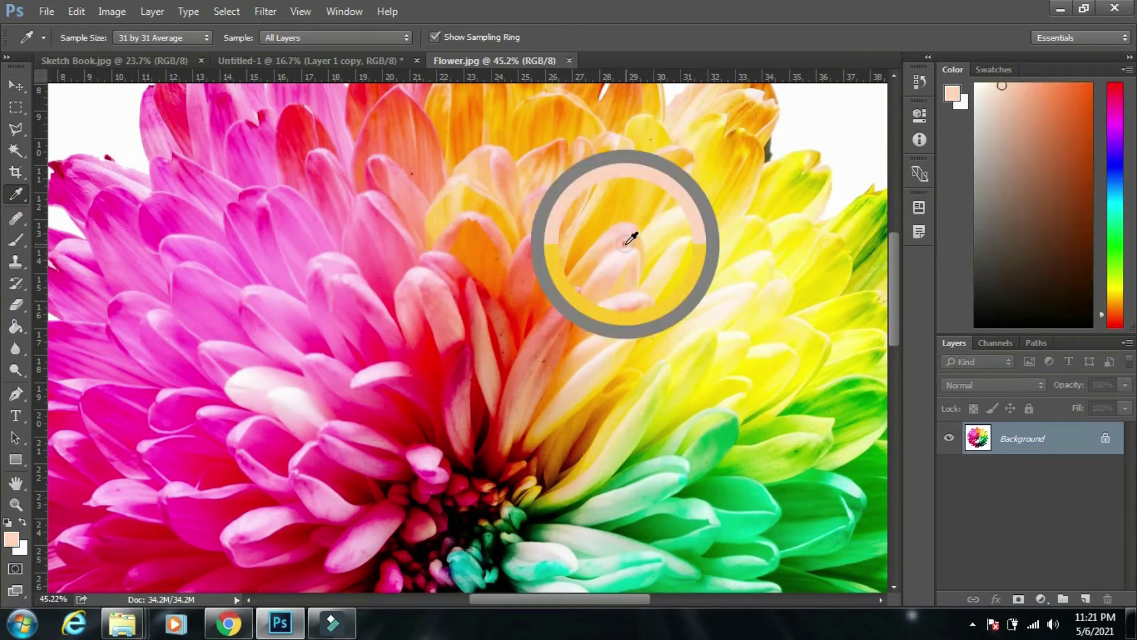
Step: Set Point Sample, pick the pale cream colour, then zoom out to the whole flower
left_click(161, 37)
left_click(142, 37)
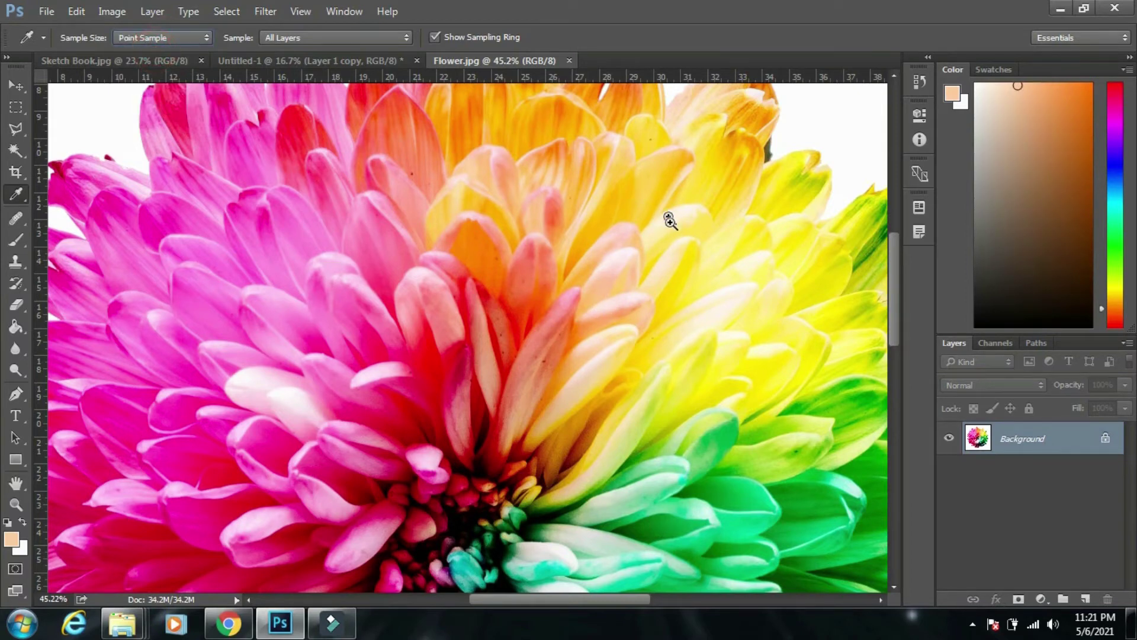
scroll(669, 219, "up", 10)
scroll(627, 207, "up", 5)
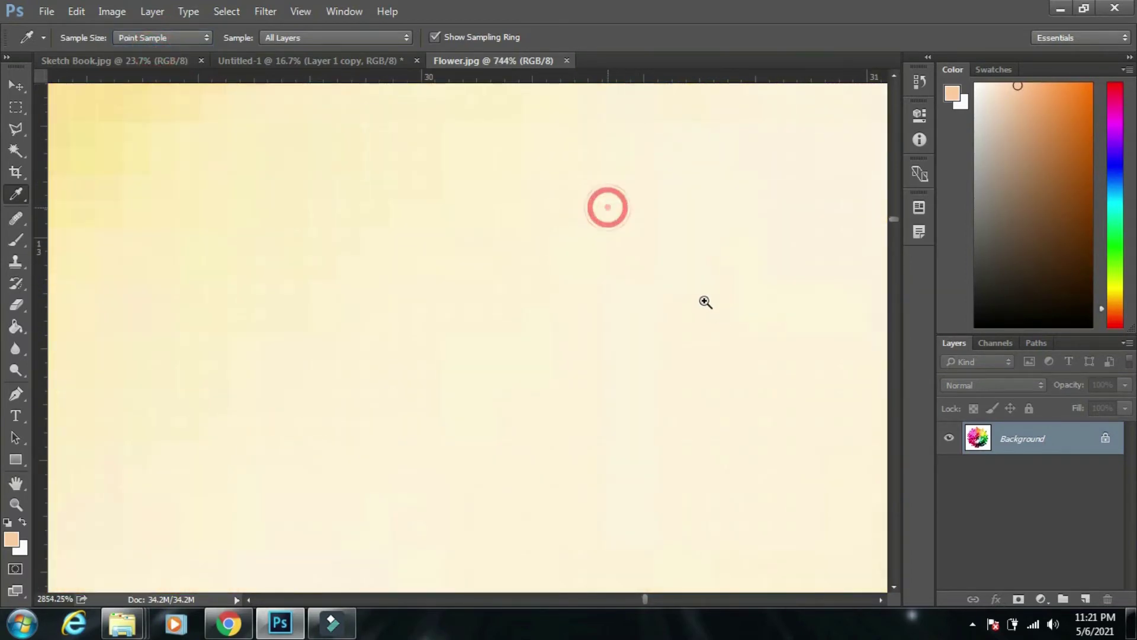
left_click(645, 240)
scroll(478, 183, "down", 5)
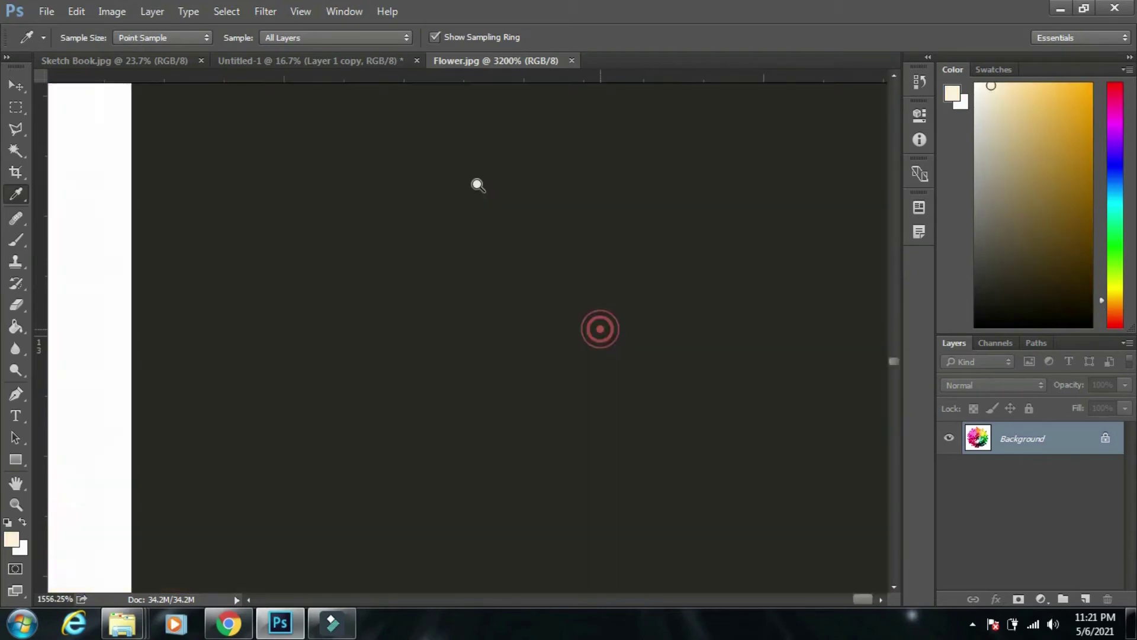
scroll(477, 182, "down", 5)
scroll(383, 226, "down", 5)
scroll(388, 250, "down", 3)
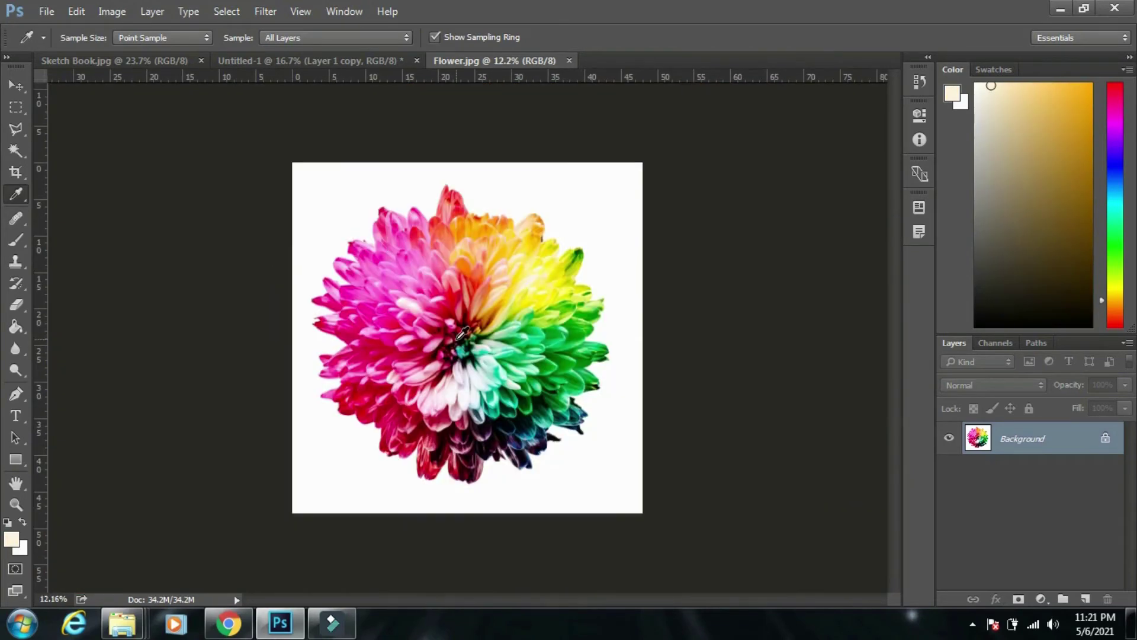
Step: Switch to the Color Sampler Tool, then back to the Eyedropper Tool
right_click(19, 189)
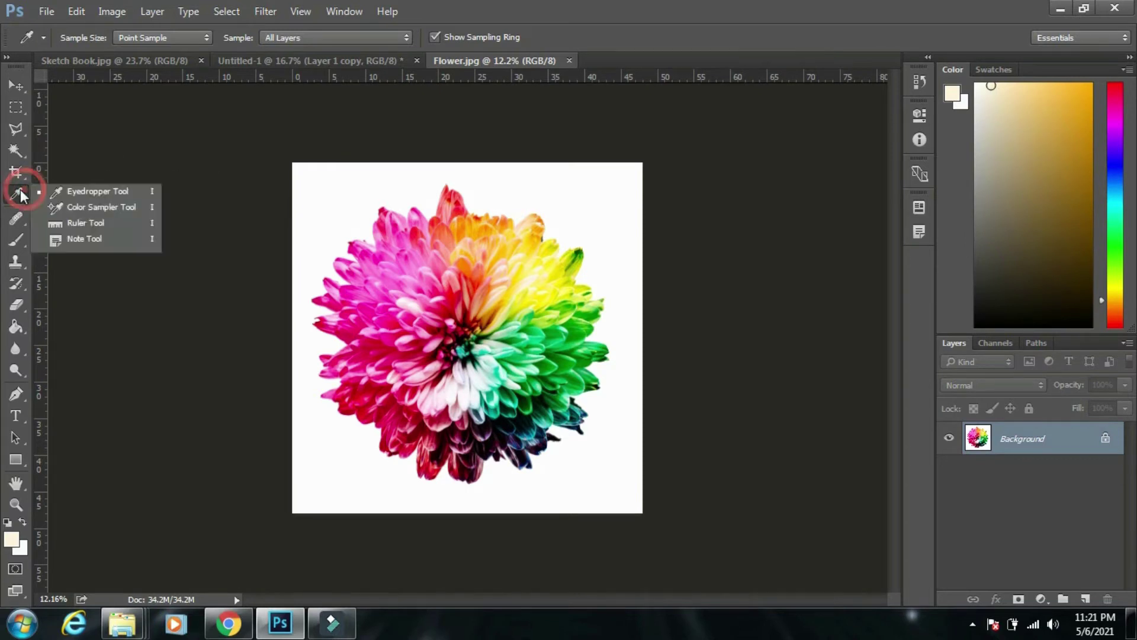
left_click(84, 208)
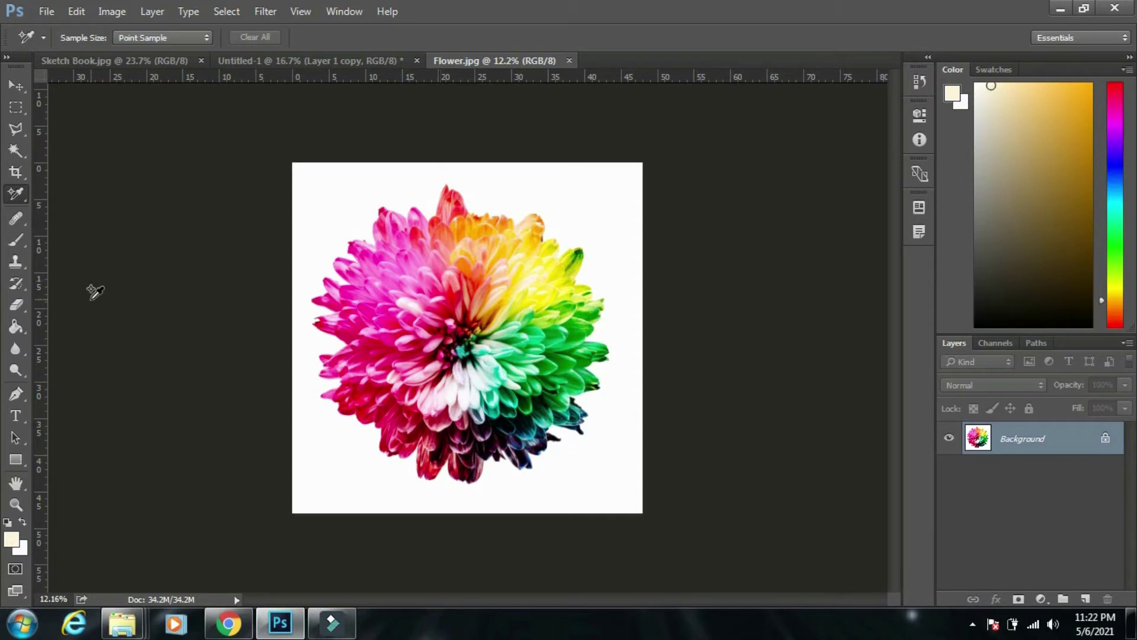
right_click(18, 199)
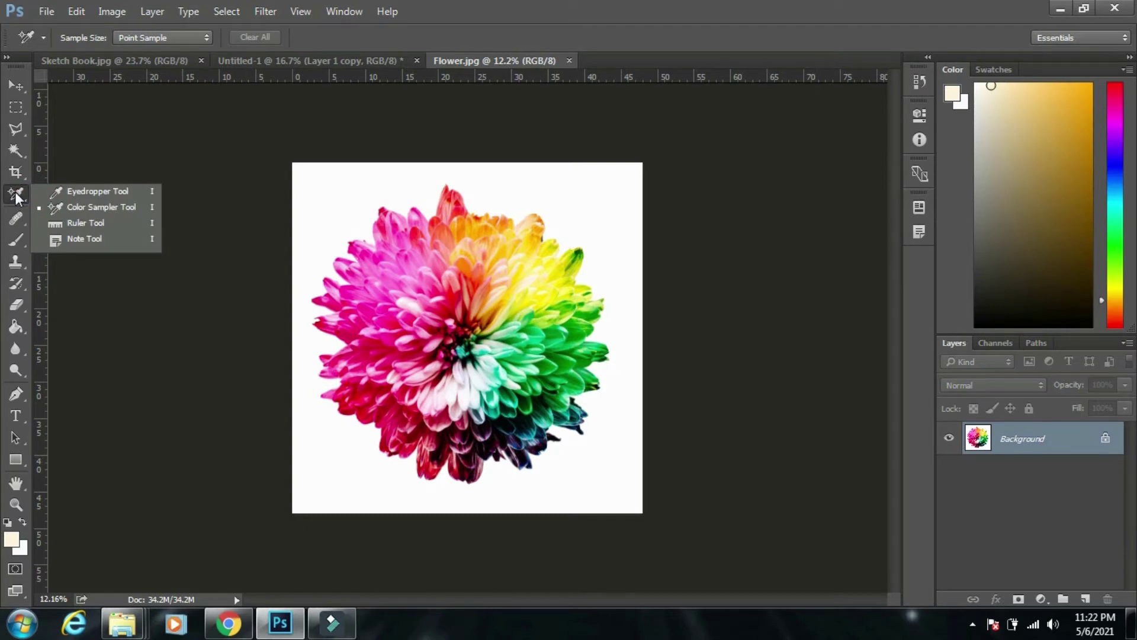
left_click(98, 191)
Step: Check the cream foreground fef2da in the Color Picker, cancelling a red hue trial
left_click(11, 538)
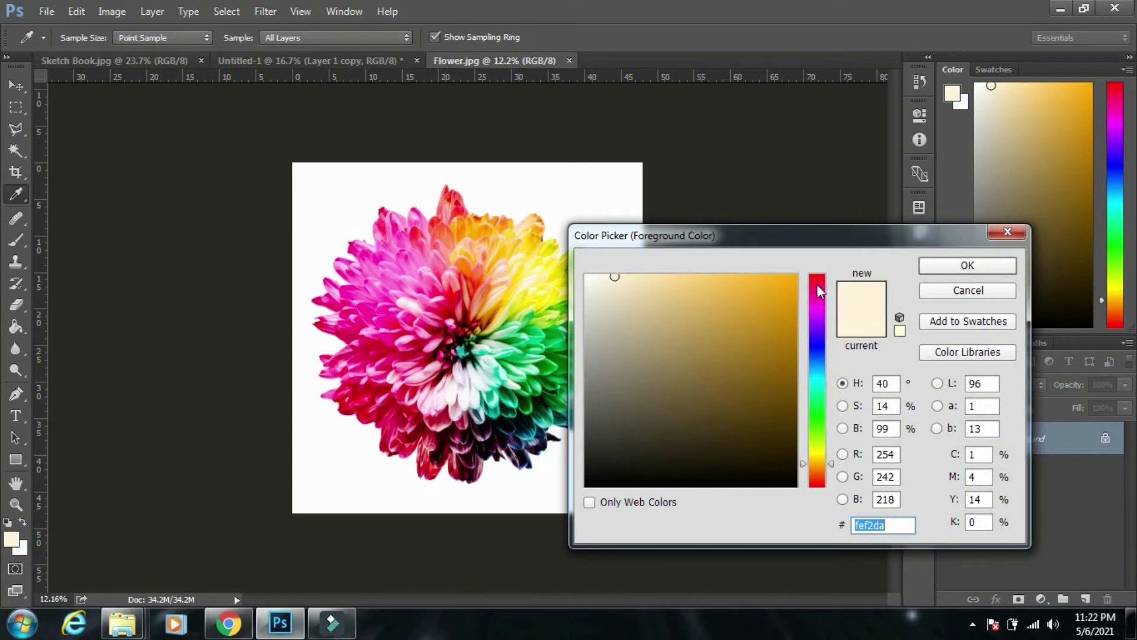
left_click_drag(816, 283, 817, 276)
left_click(949, 291)
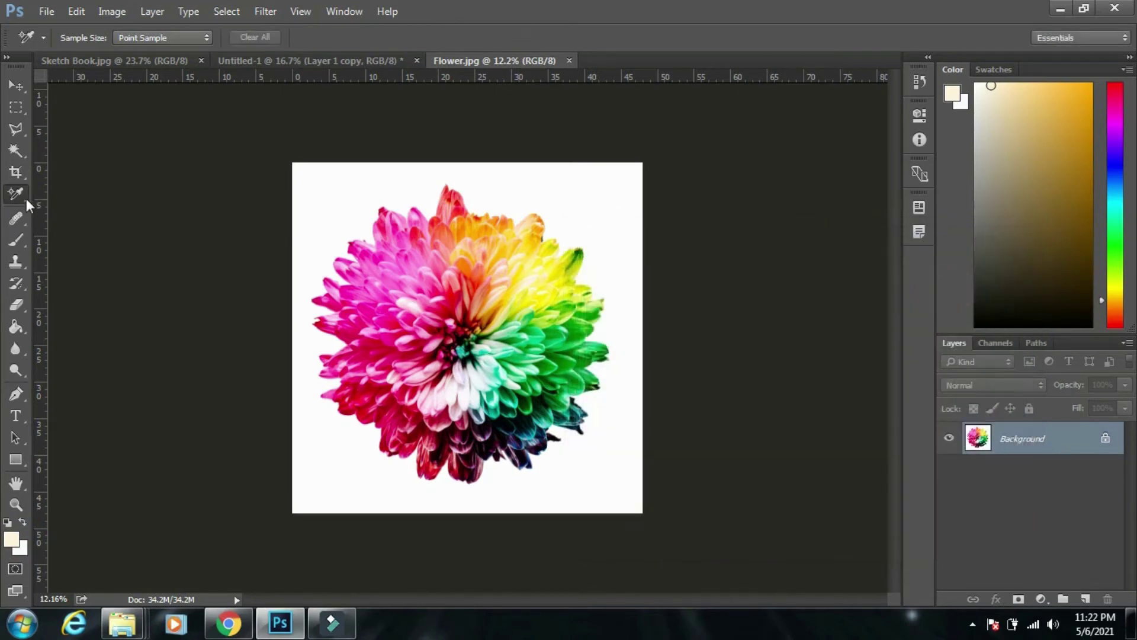
Step: Place Color Sampler point #1 on the pink petals (R144 G0 B0), then switch to Sketch Book.jpg
right_click(21, 201)
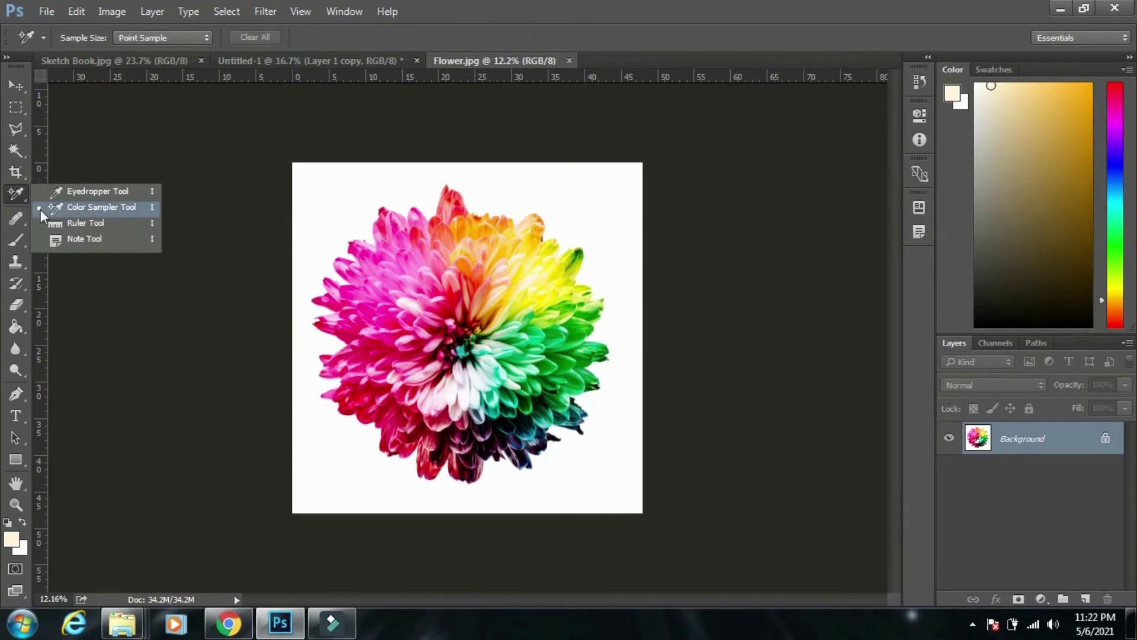
left_click(87, 211)
left_click_drag(422, 299, 511, 406)
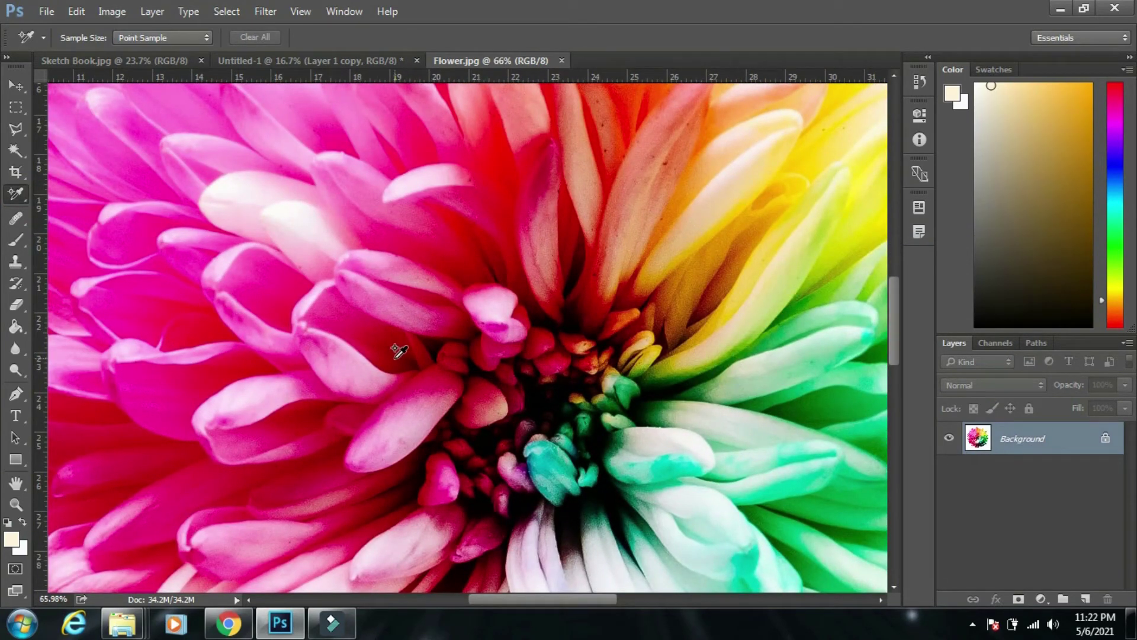
left_click(396, 354)
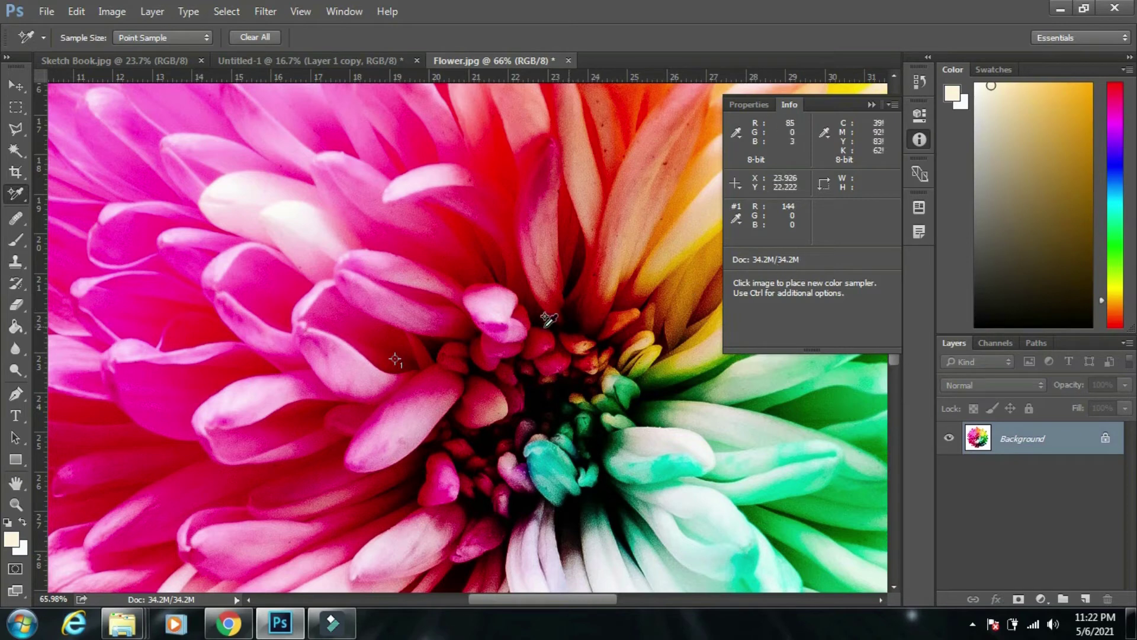
left_click(126, 63)
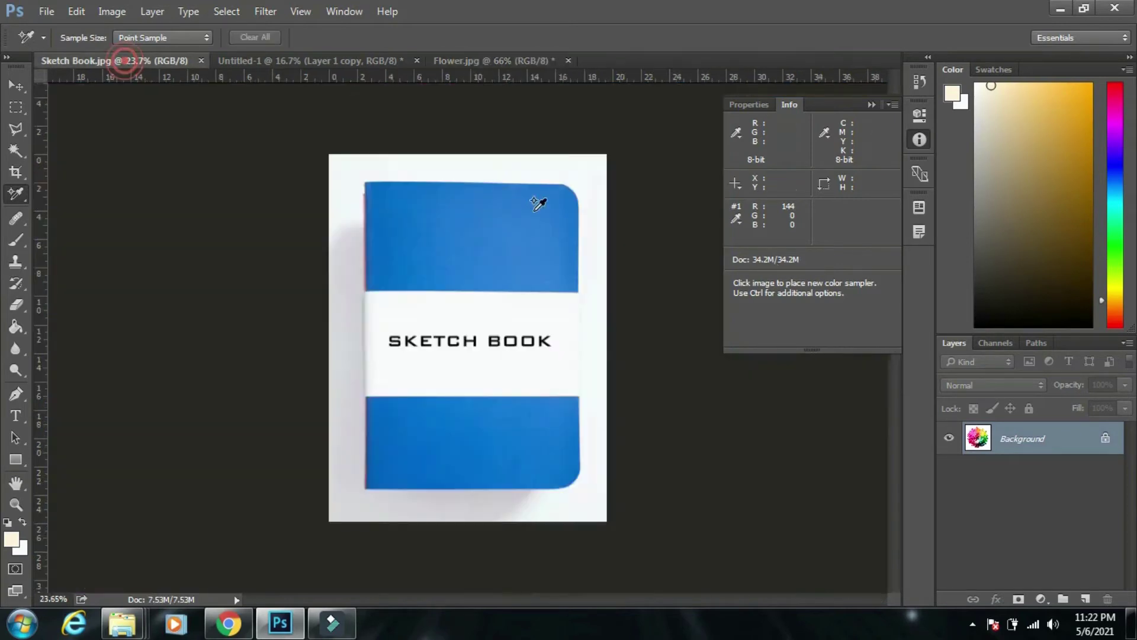
Step: Add sample point #1 on the blue cover, set foreground orange f3a200, and marquee the SKETCH BOOK title
left_click(504, 231)
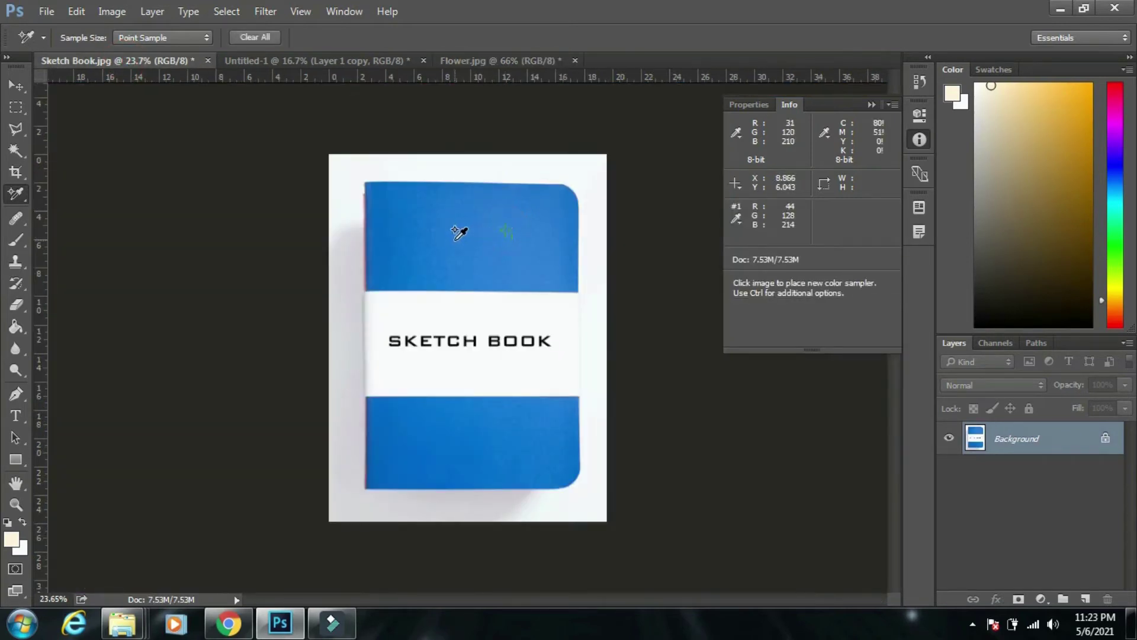
key("ctrl+space")
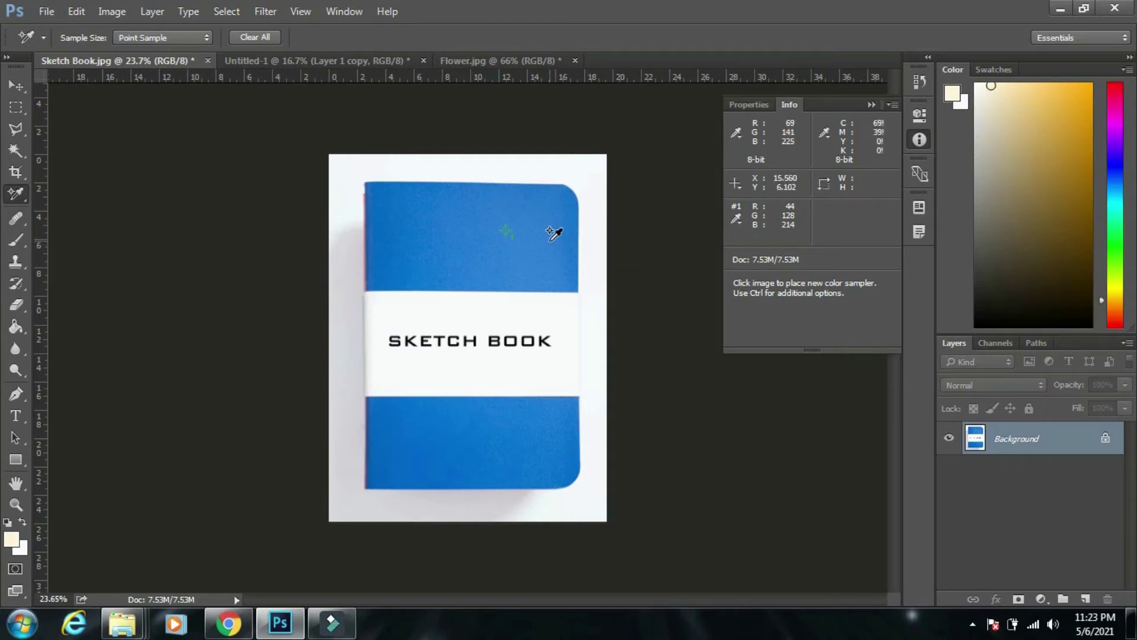
left_click(12, 538)
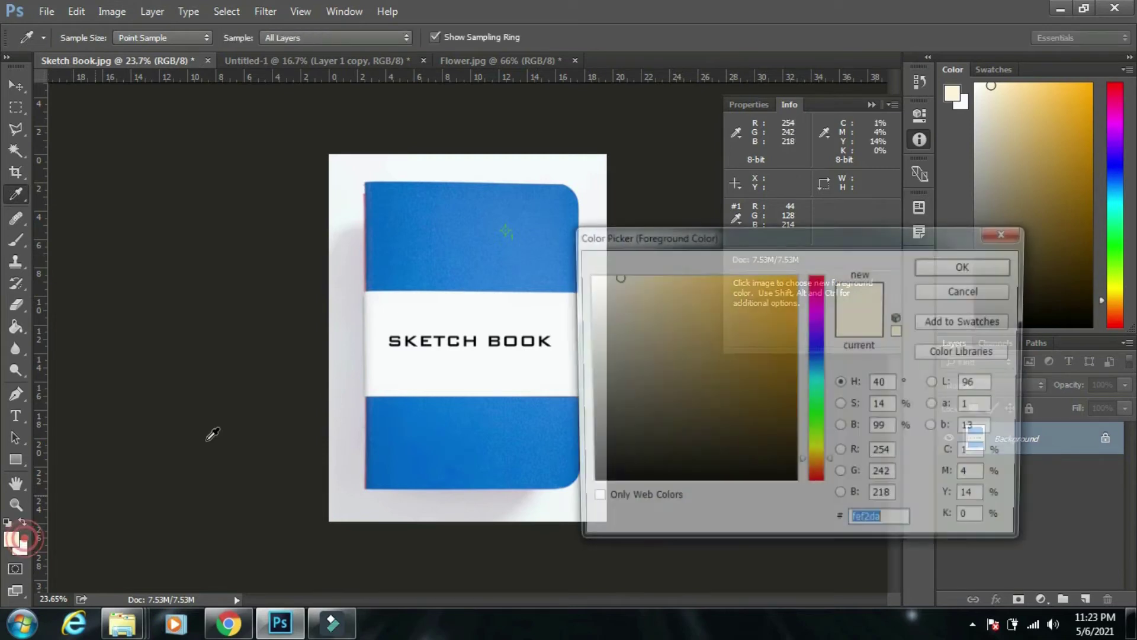
left_click_drag(760, 347, 795, 285)
left_click(992, 264)
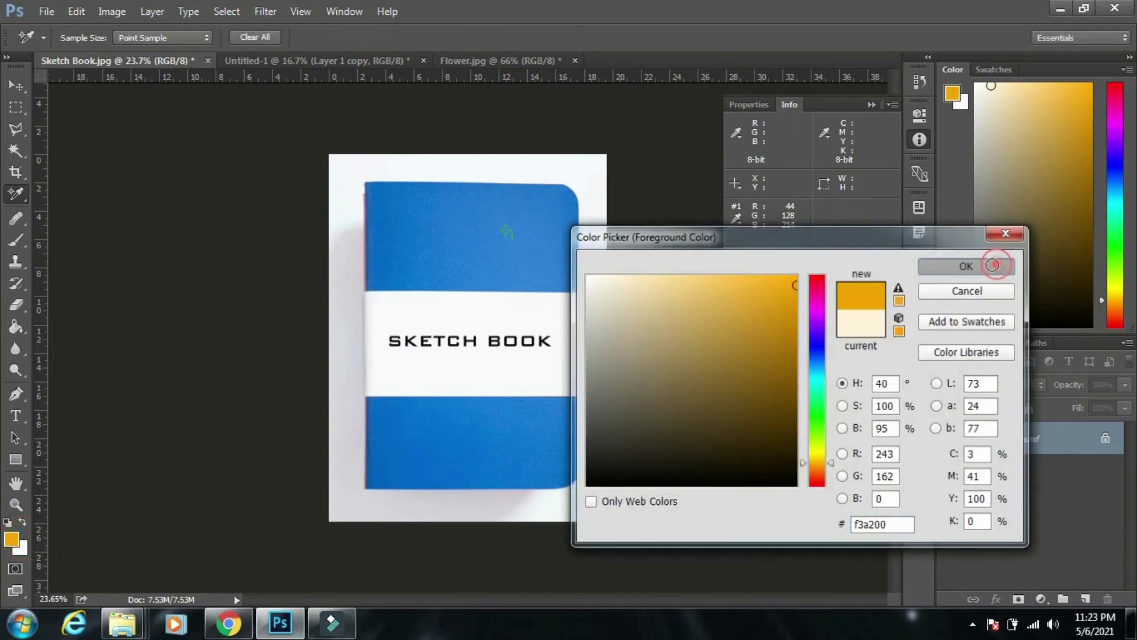
key("m")
left_click_drag(411, 305, 533, 393)
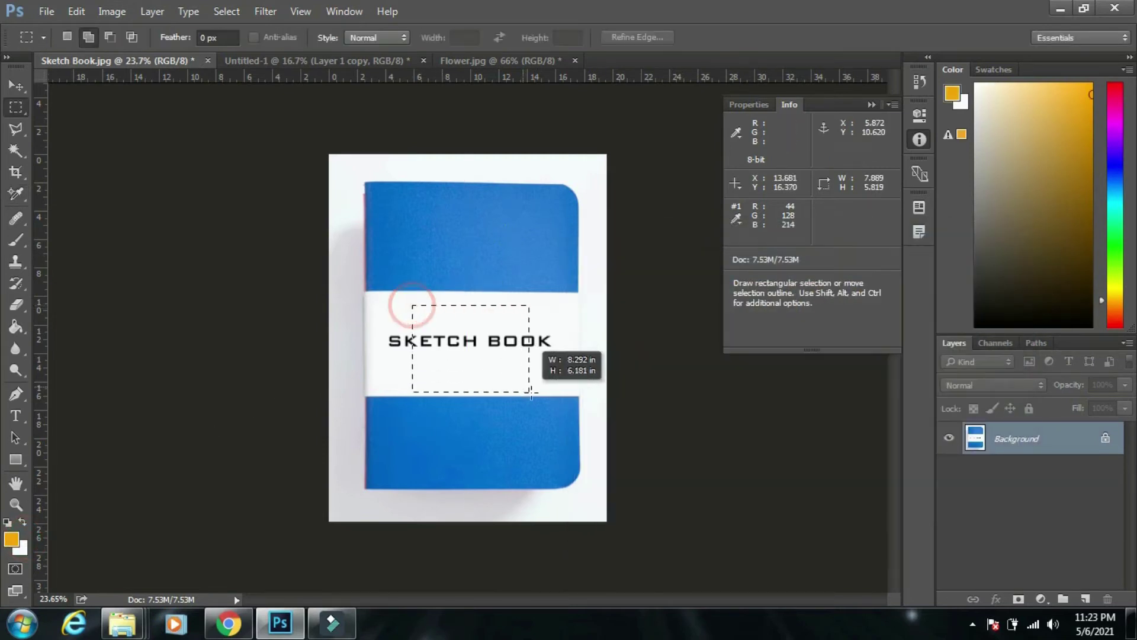
Step: Fill the marquee over SKETCH BOOK with orange and place a second colour sample point on it
key("g")
left_click(484, 364)
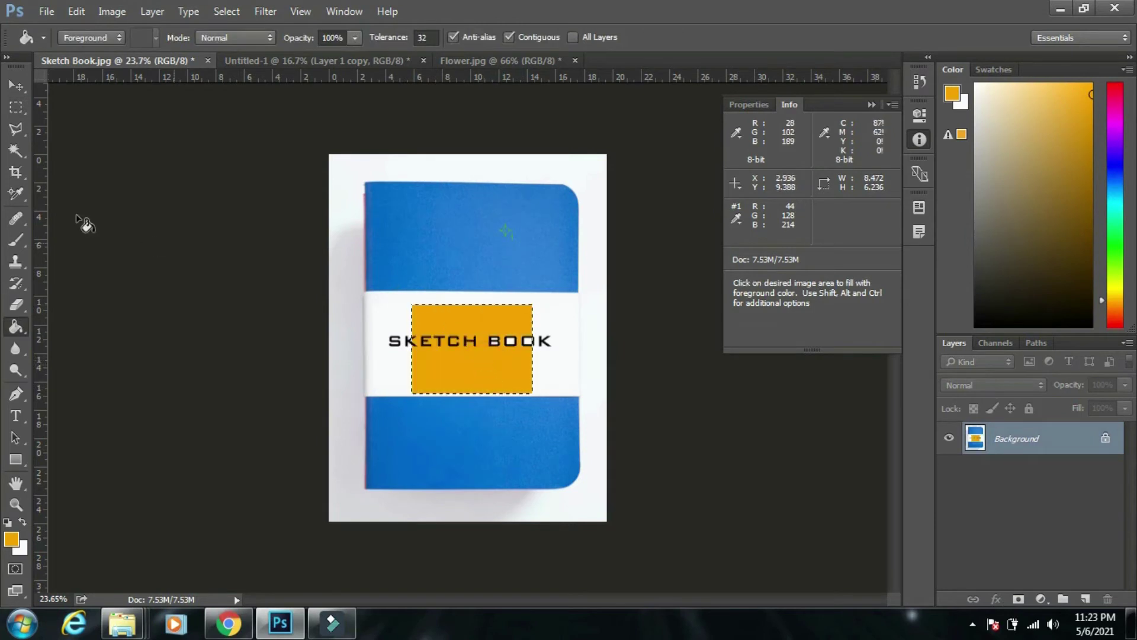
left_click(22, 240)
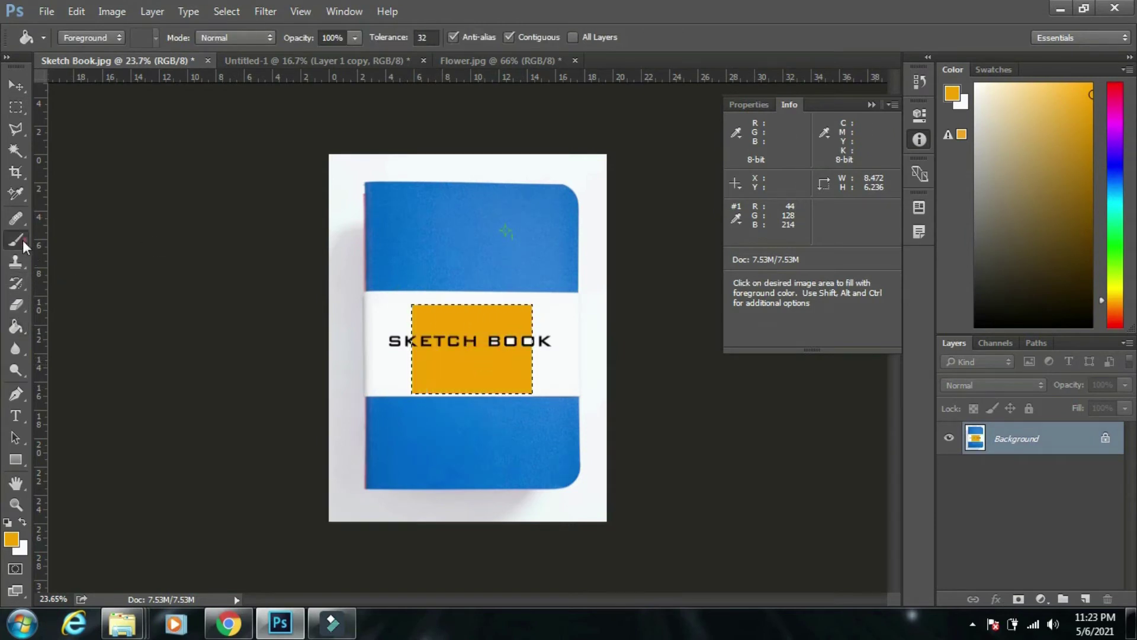
left_click(33, 244)
left_click(20, 215)
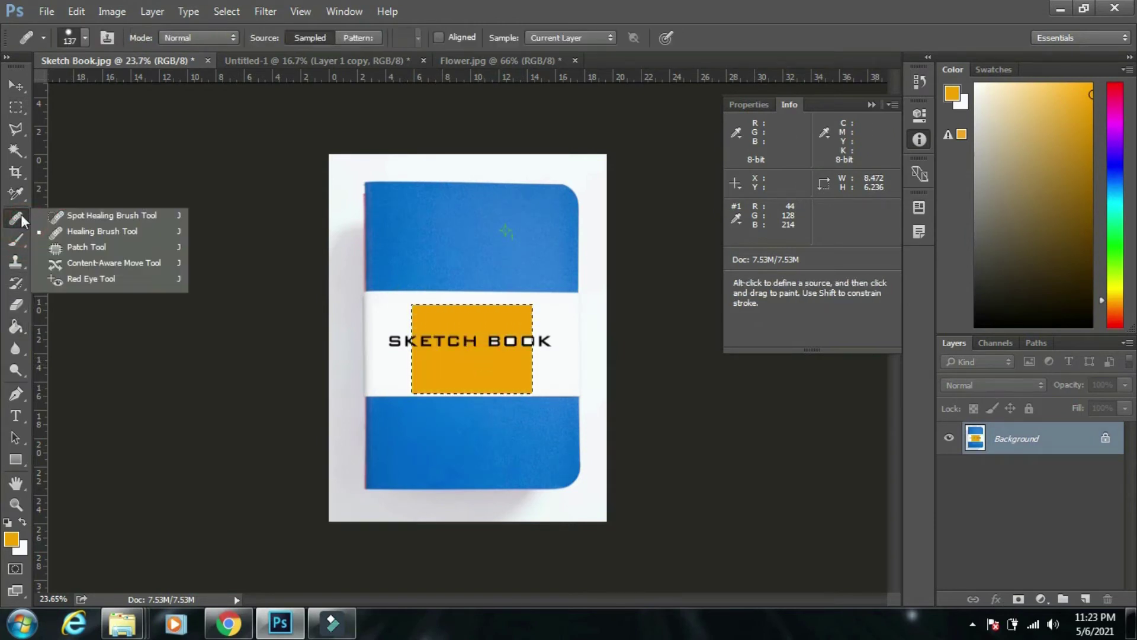
left_click(18, 193)
left_click(80, 209)
left_click(453, 325)
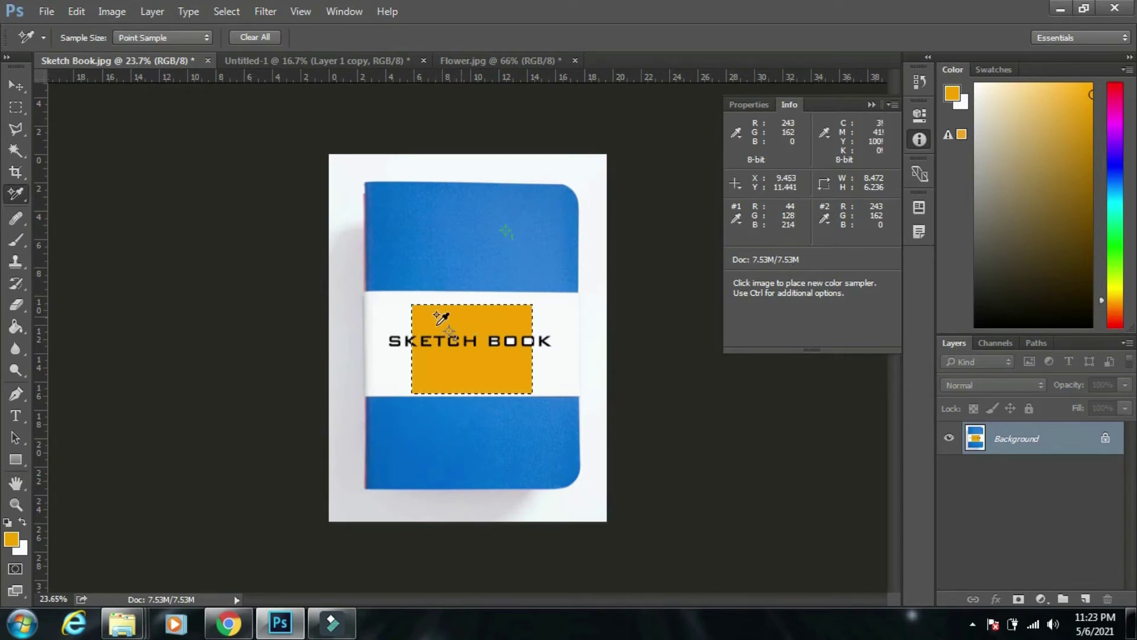
Step: Undo the second sample point and the orange fill, then deselect
key("ctrl+alt+z")
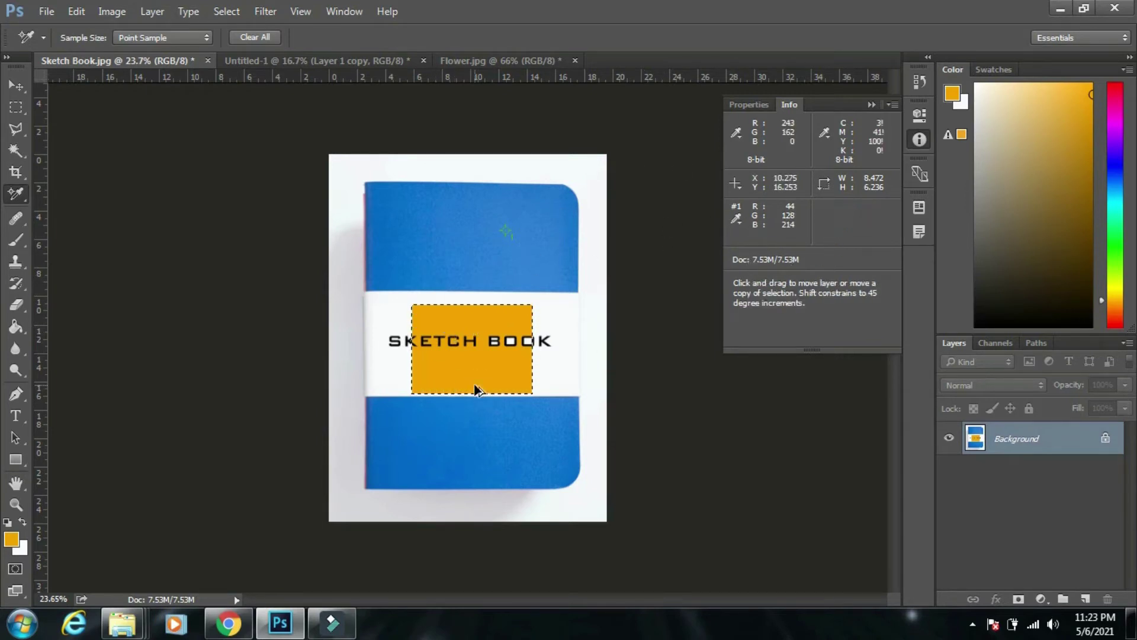
key("ctrl+alt+z")
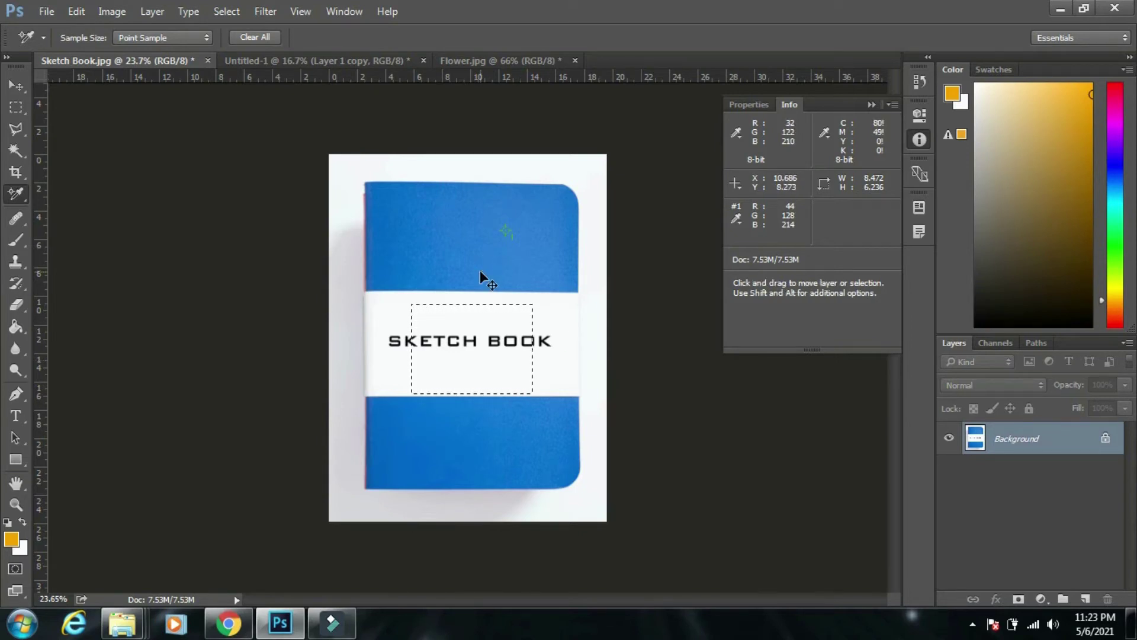
key("ctrl+d")
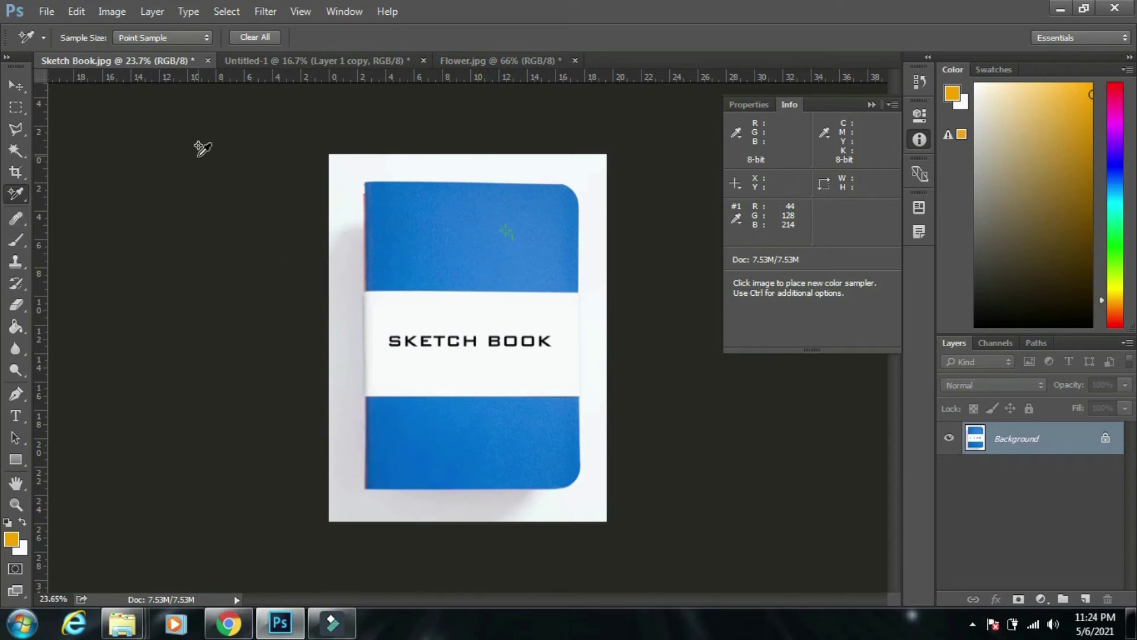
Step: Select the Ruler Tool and switch through the Untitled-1 and Flower.jpg documents
right_click(16, 193)
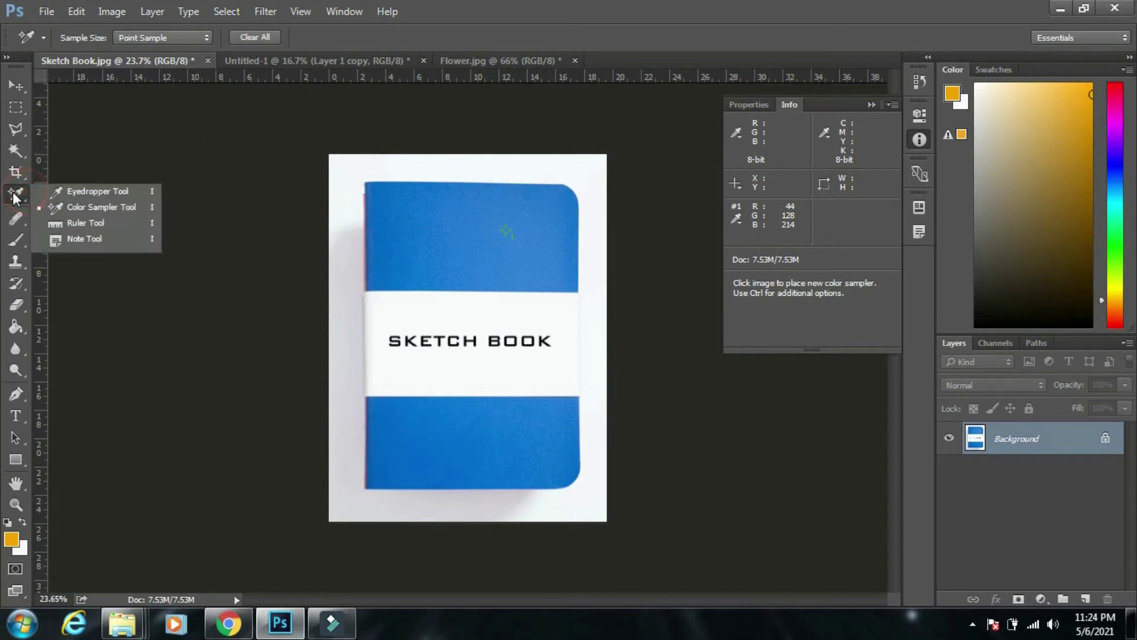
left_click(70, 222)
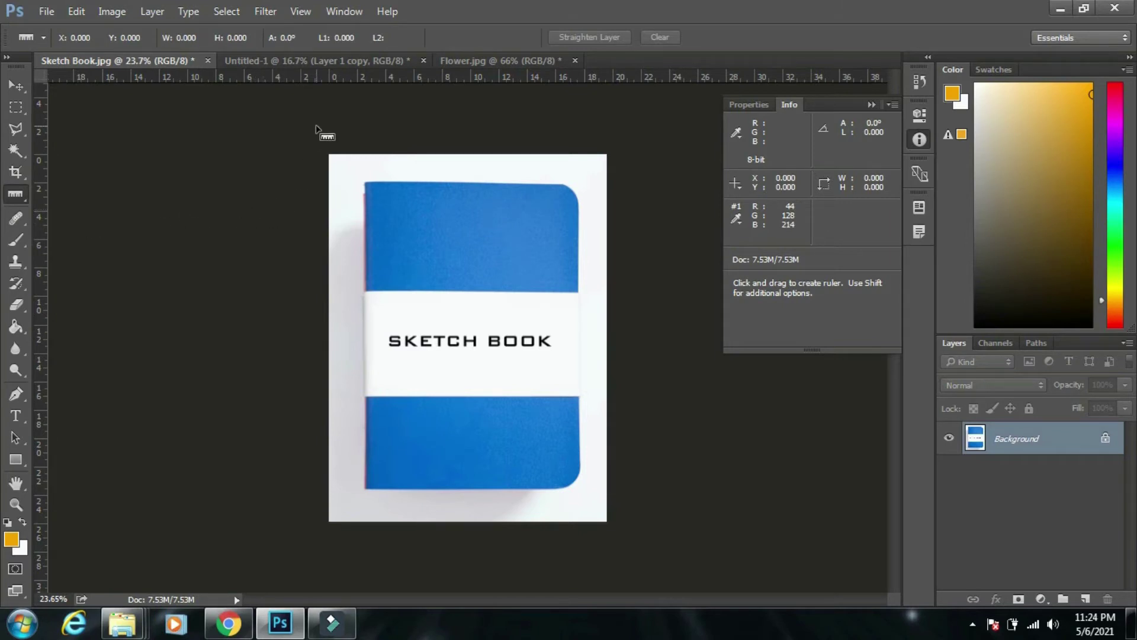
left_click(328, 62)
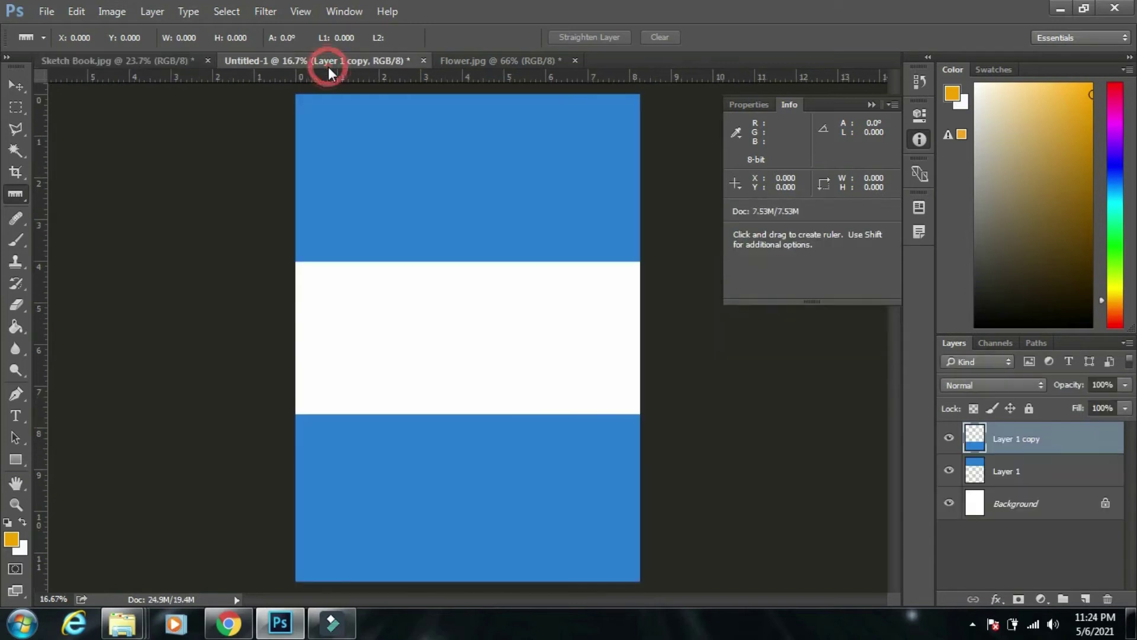
left_click(475, 61)
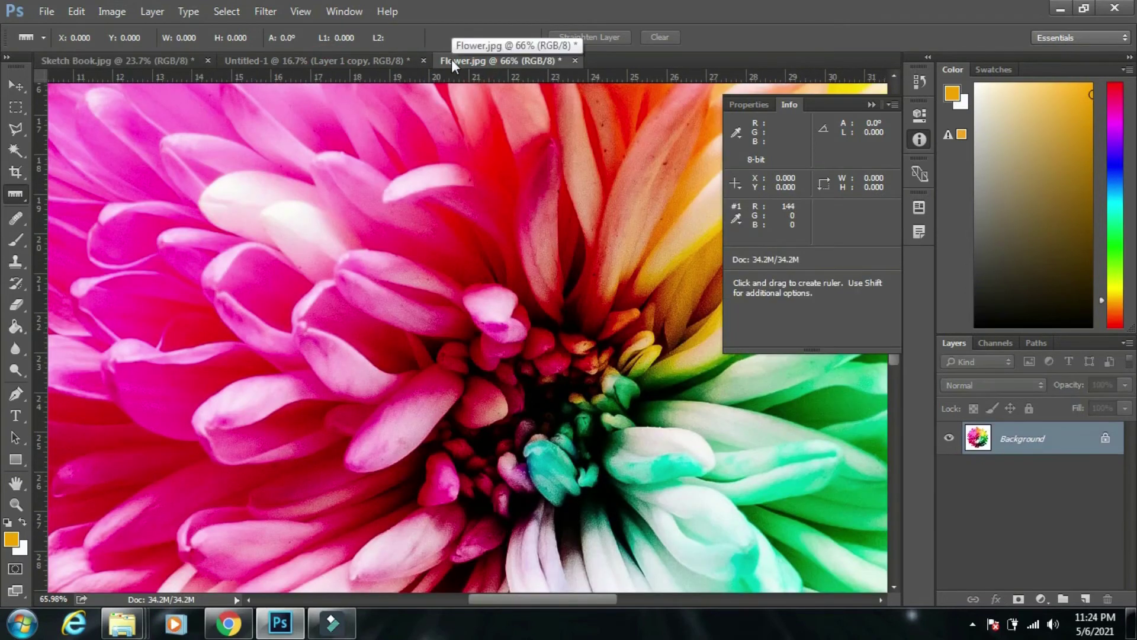
Step: Close Flower.jpg, Untitled-1 and Sketch Book.jpg without saving changes
left_click(574, 60)
left_click(624, 240)
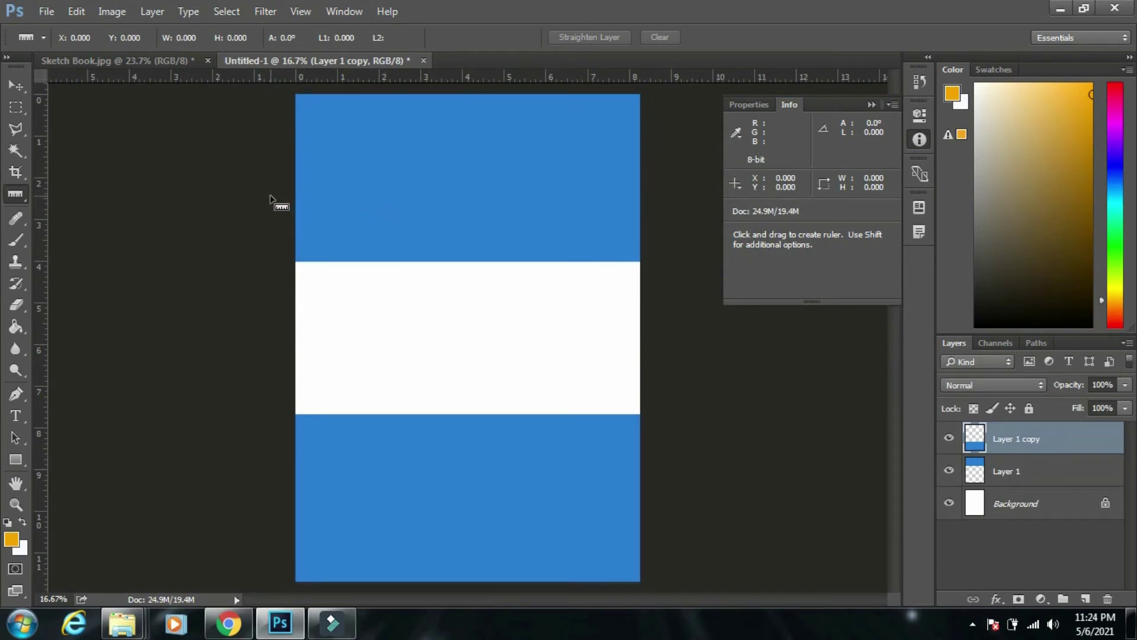
left_click(425, 61)
left_click(595, 235)
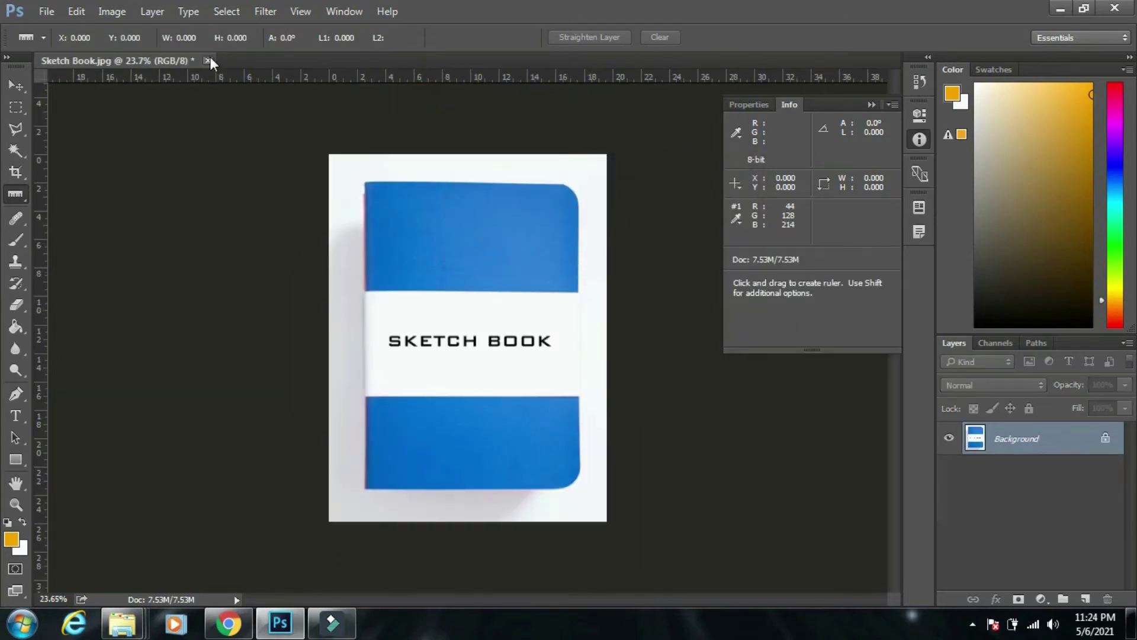
left_click(207, 60)
left_click(592, 236)
Step: Create a new International Paper A4 document with width in inches, and show the rulers
left_click(46, 13)
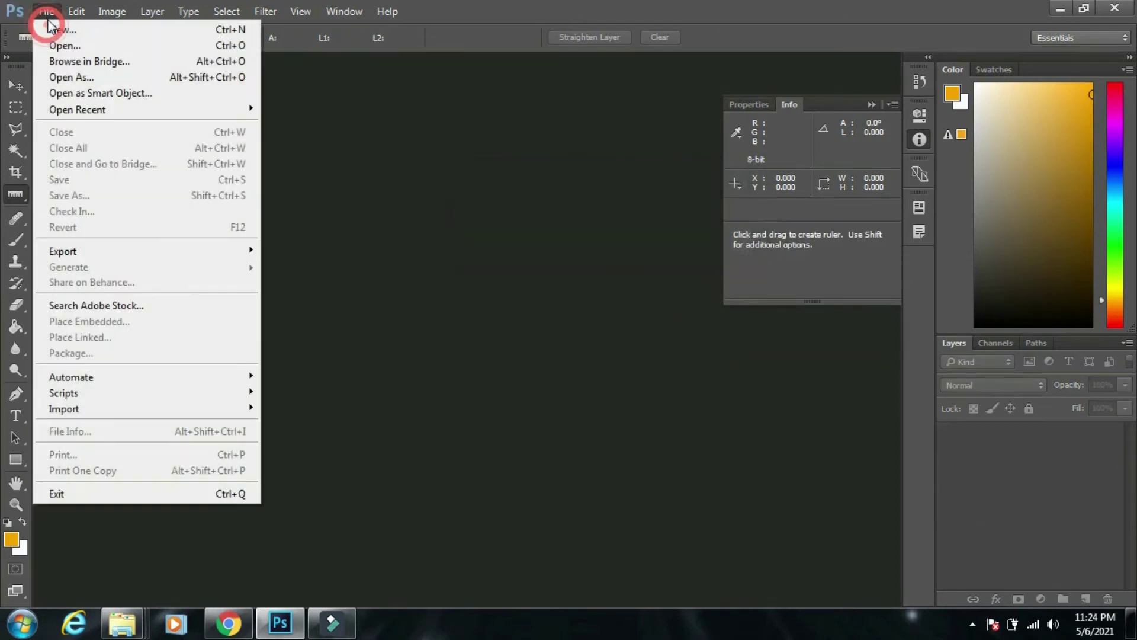
left_click(50, 31)
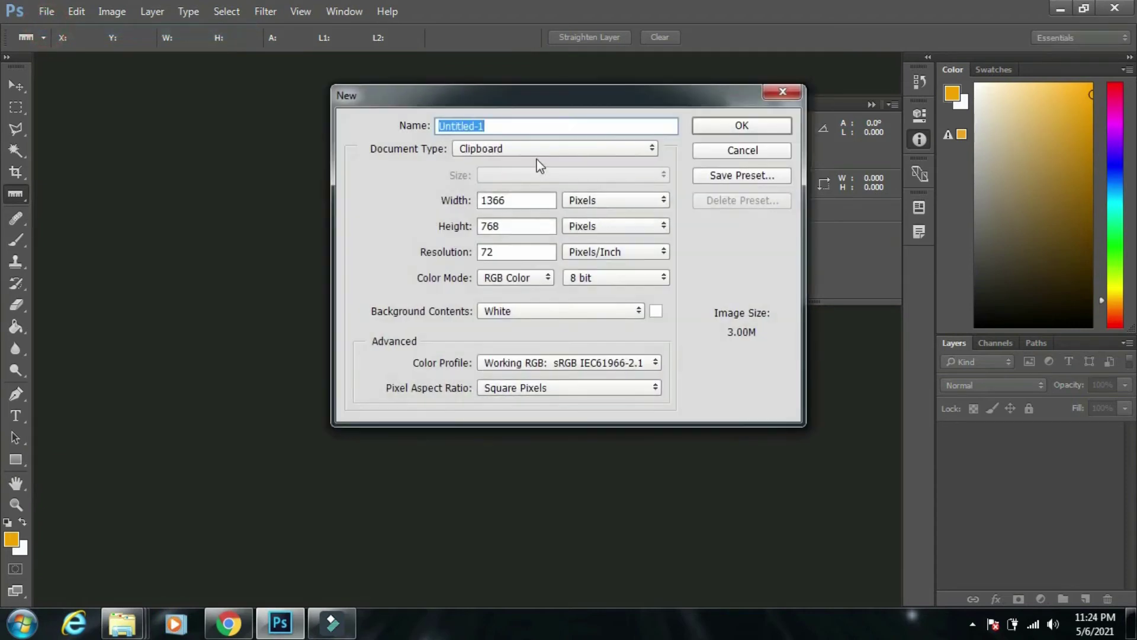
left_click(535, 150)
left_click(529, 211)
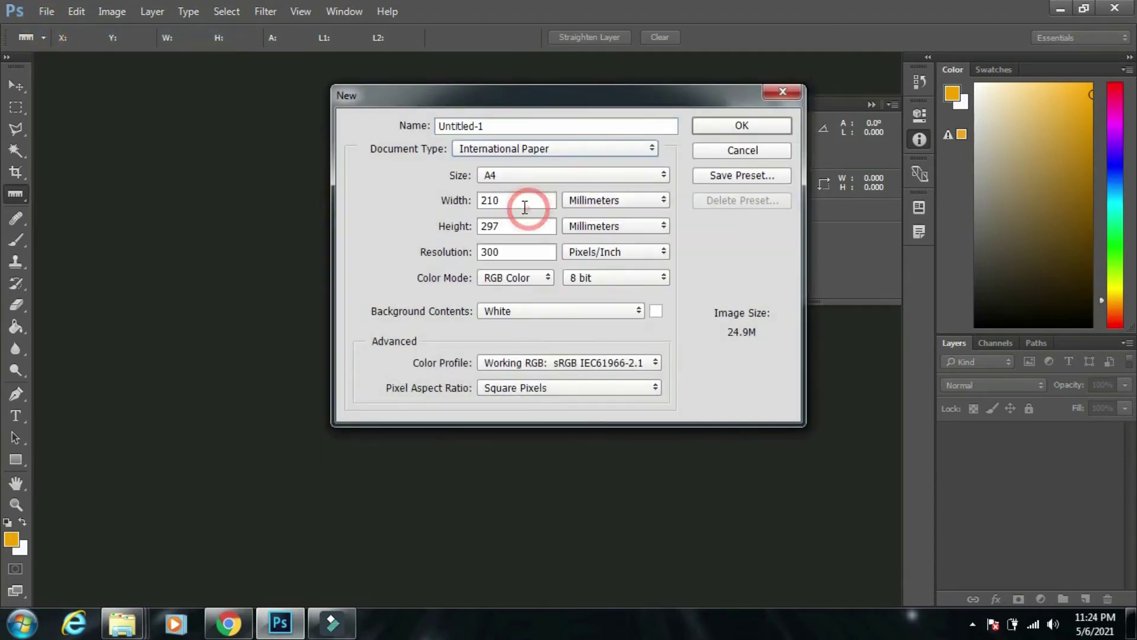
left_click(586, 200)
left_click(609, 229)
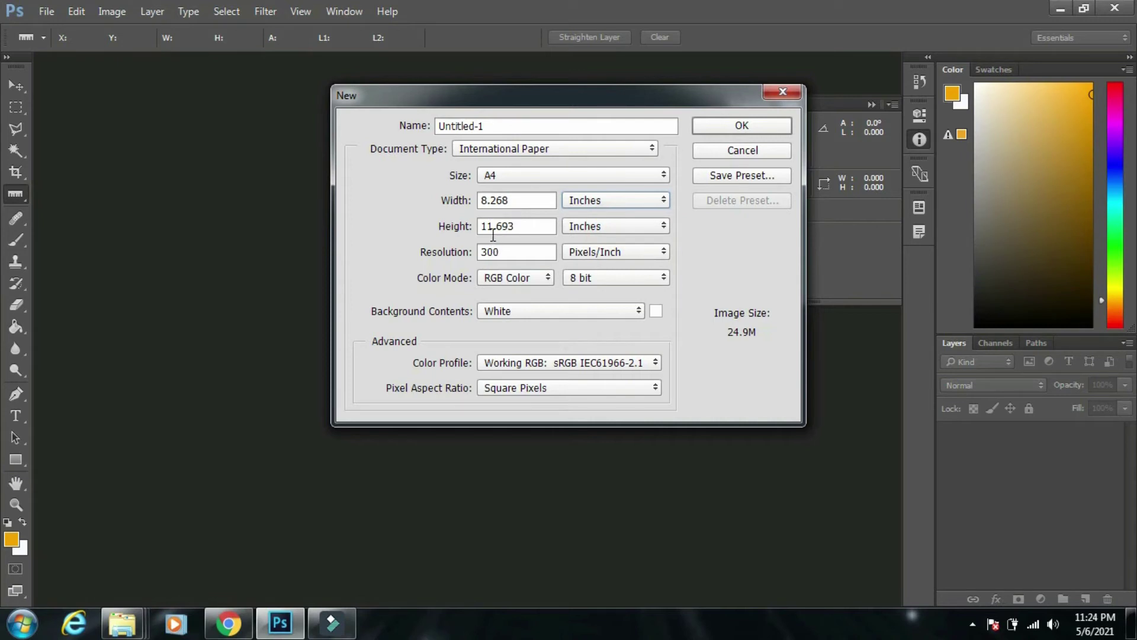
left_click(733, 124)
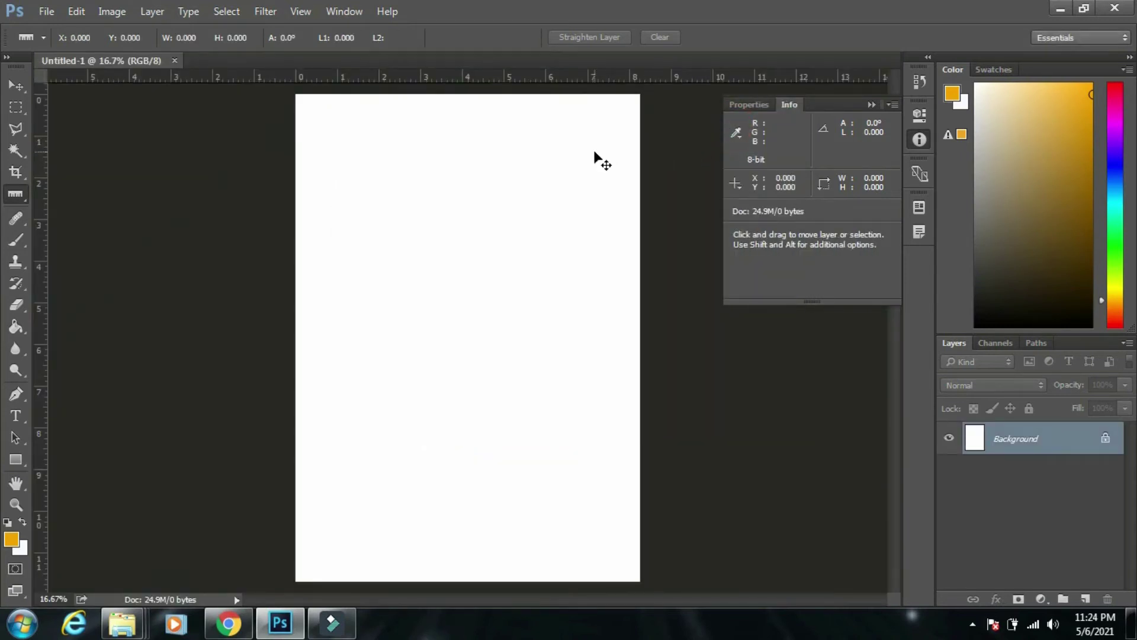
key("ctrl+r")
key("ctrl+r")
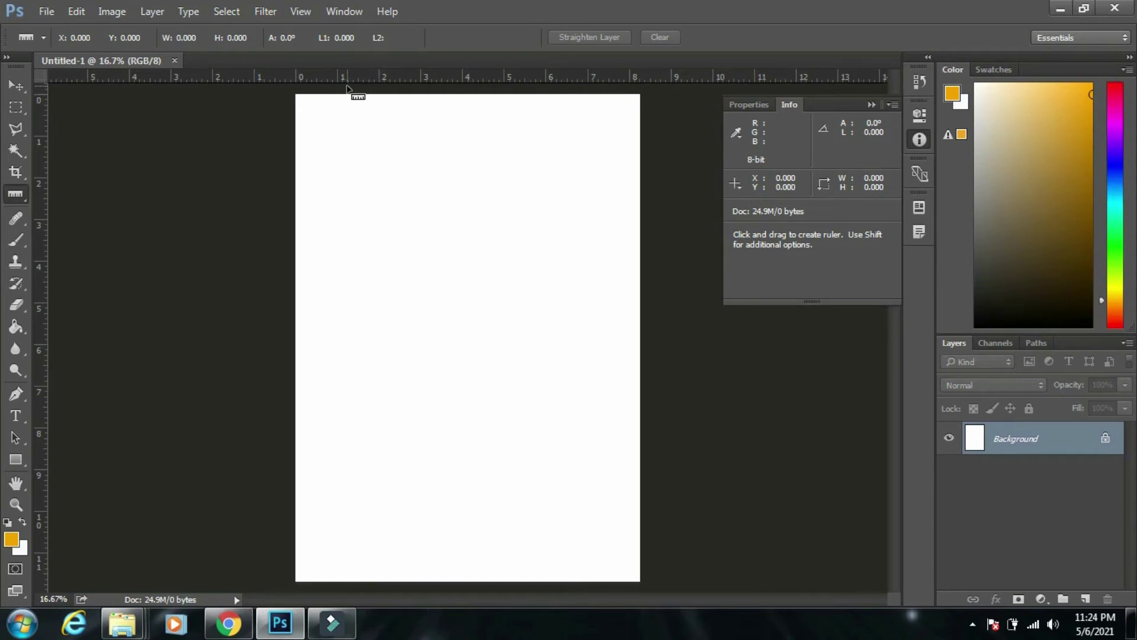
Step: Drag out a horizontal guide, remove the misplaced one, and place a guide about 1 inch down
left_click_drag(354, 77, 353, 180)
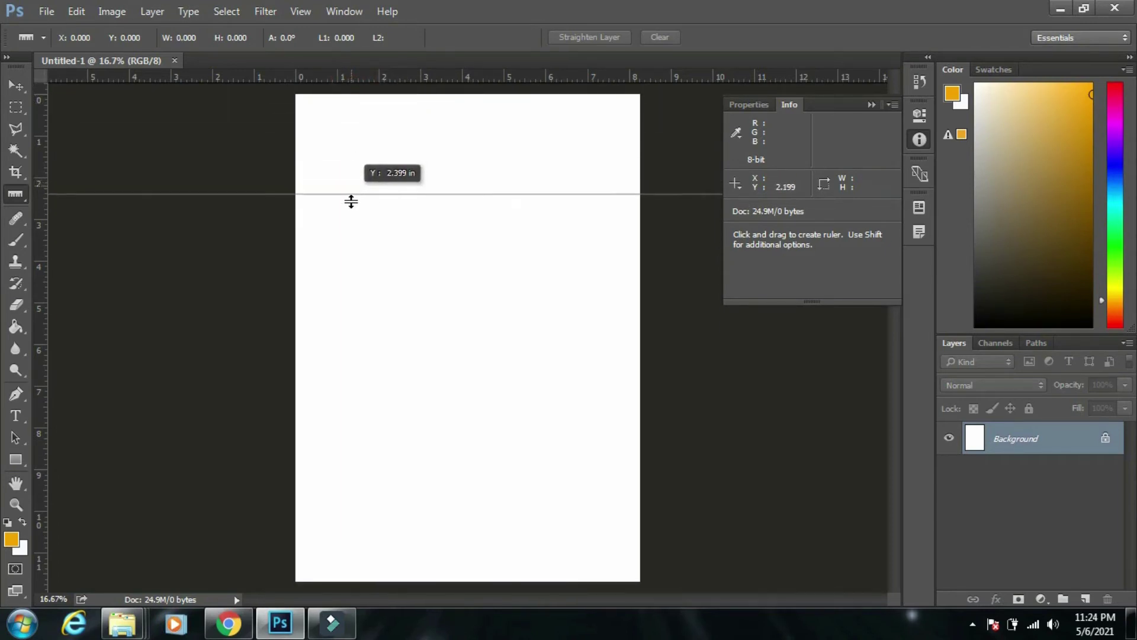
mouse_move(353, 180)
left_mouse_down()
mouse_move(354, 152)
mouse_move(370, 221)
left_mouse_up()
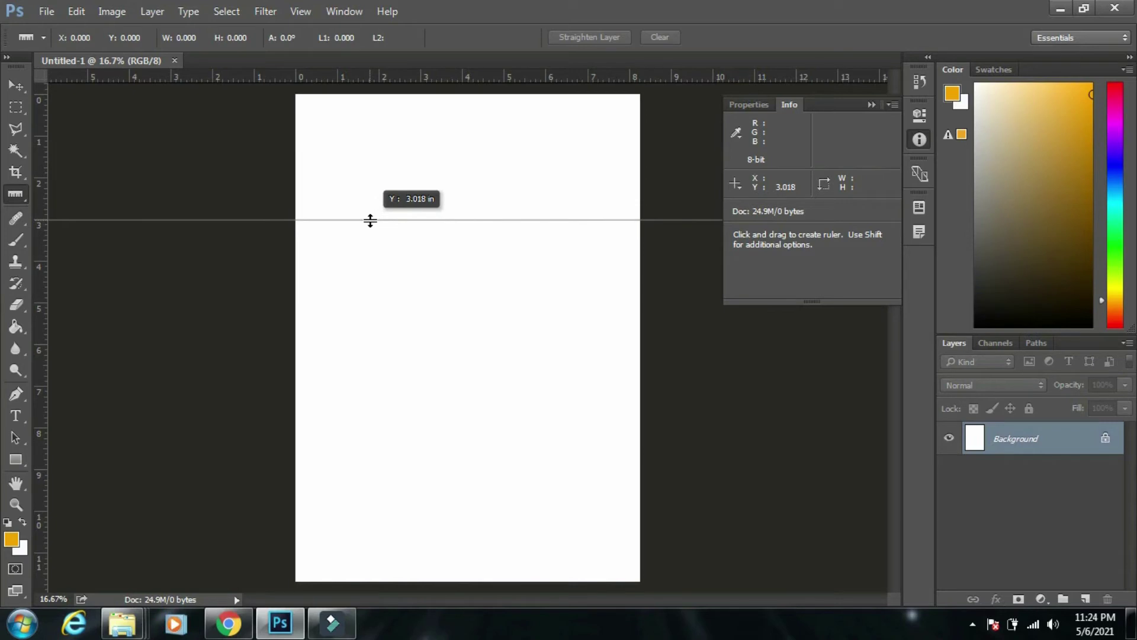
left_click_drag(370, 220, 370, 220)
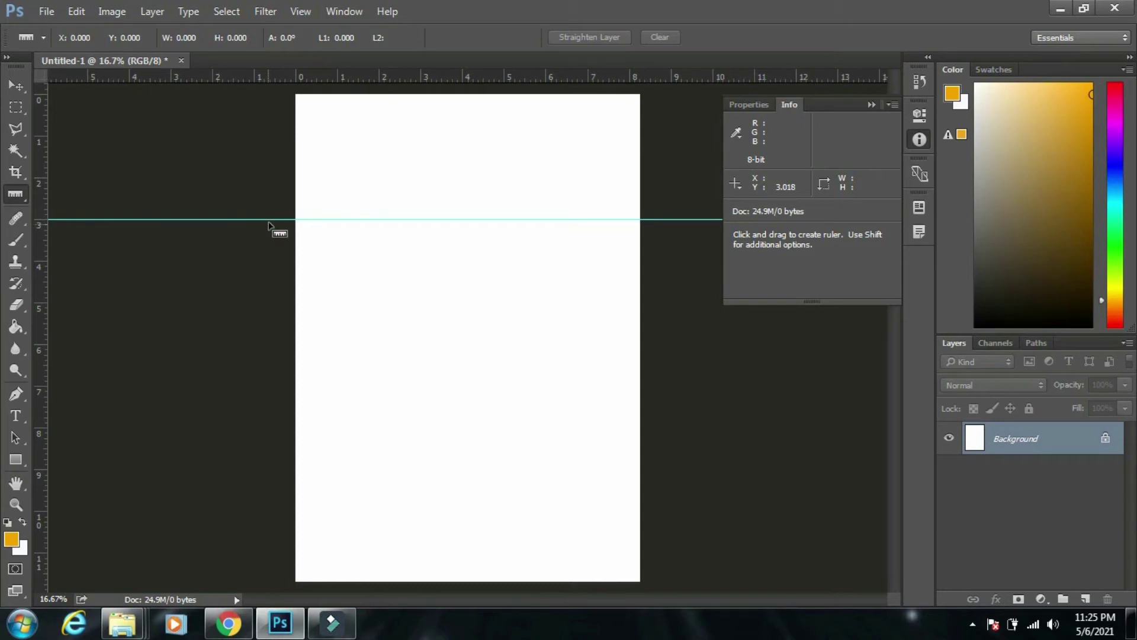
left_click(13, 85)
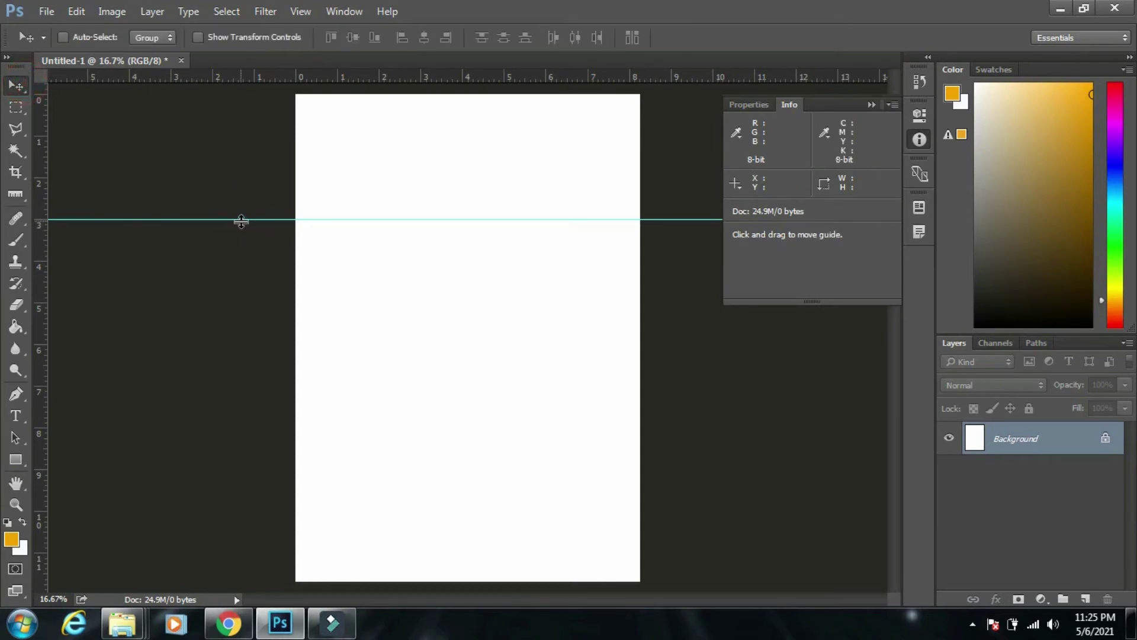
left_click_drag(241, 221, 265, 56)
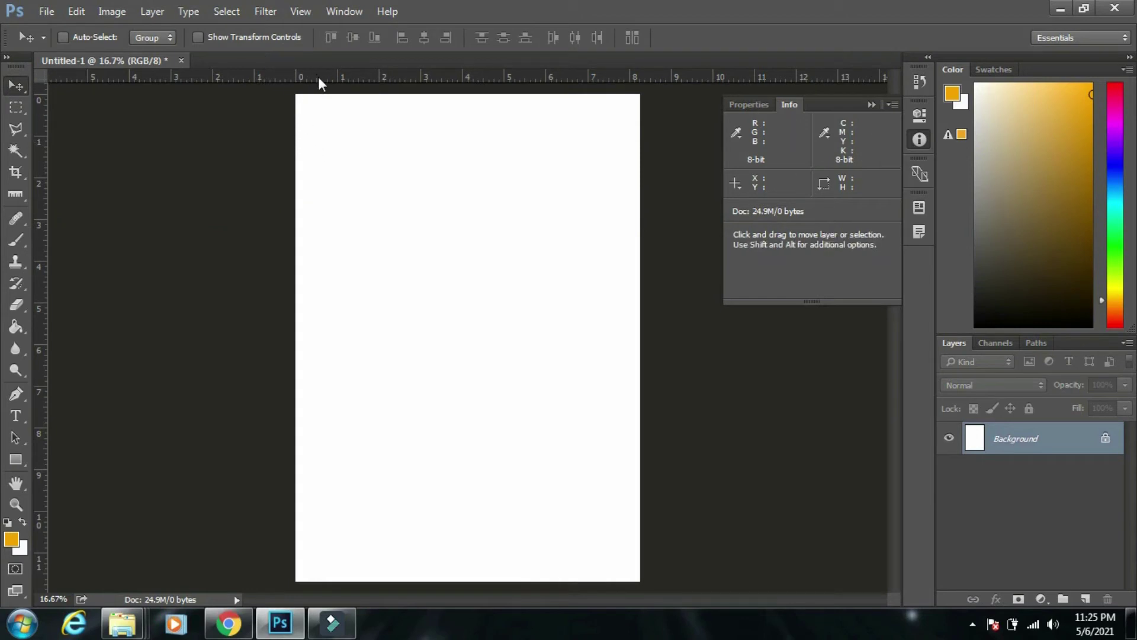
left_click_drag(318, 77, 325, 137)
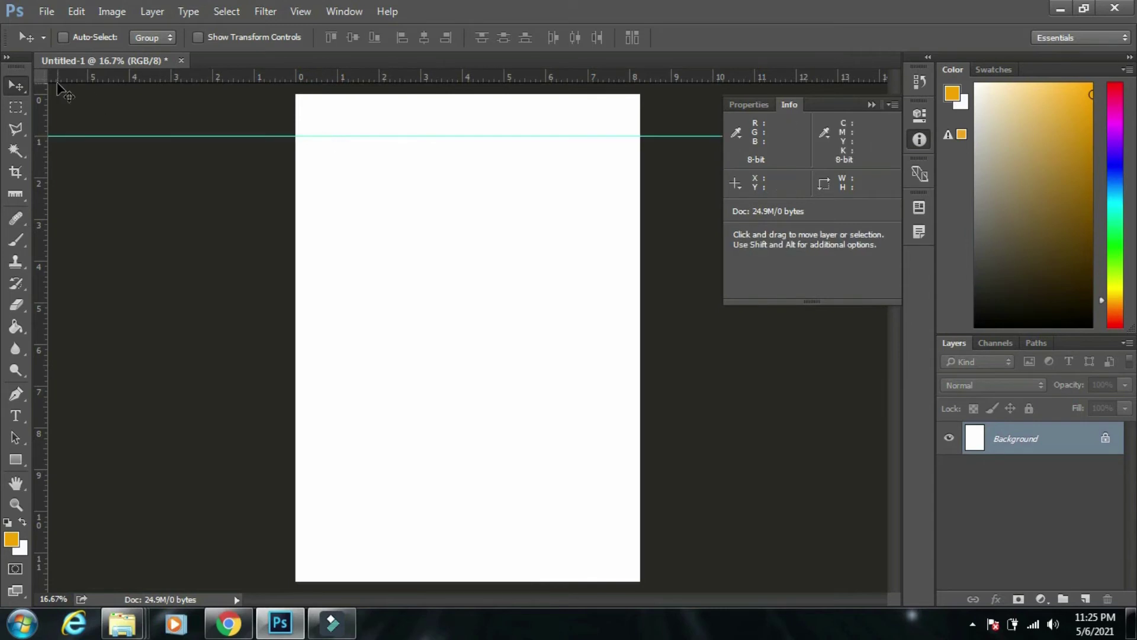
Step: On a new layer, add a guide near 3 in and fill the band between guides orange
left_click(16, 106)
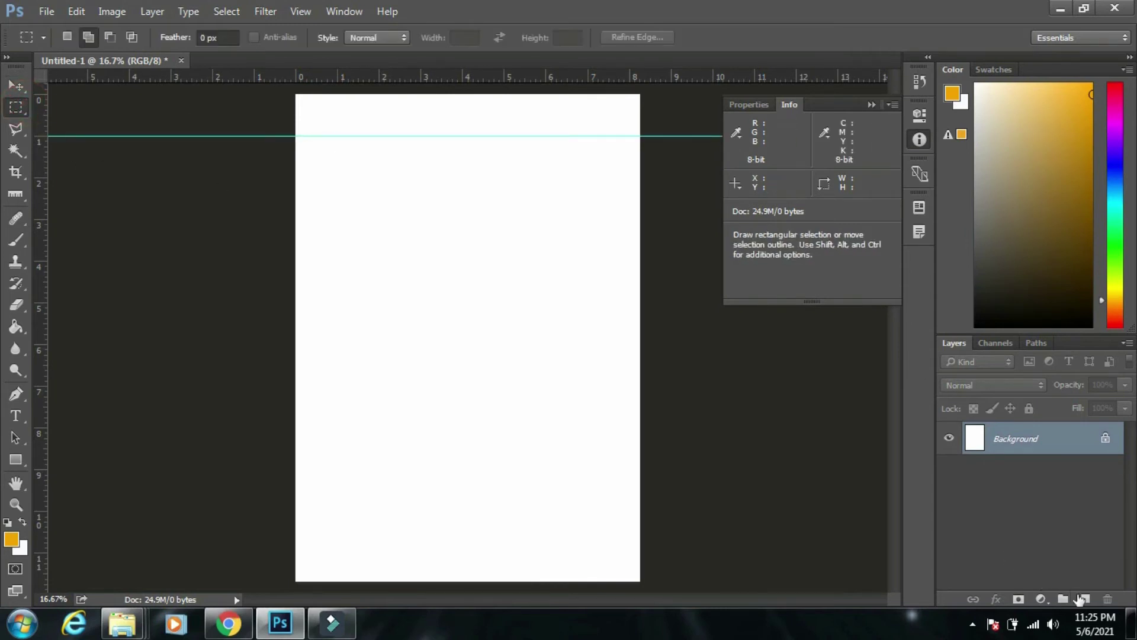
left_click(1085, 599)
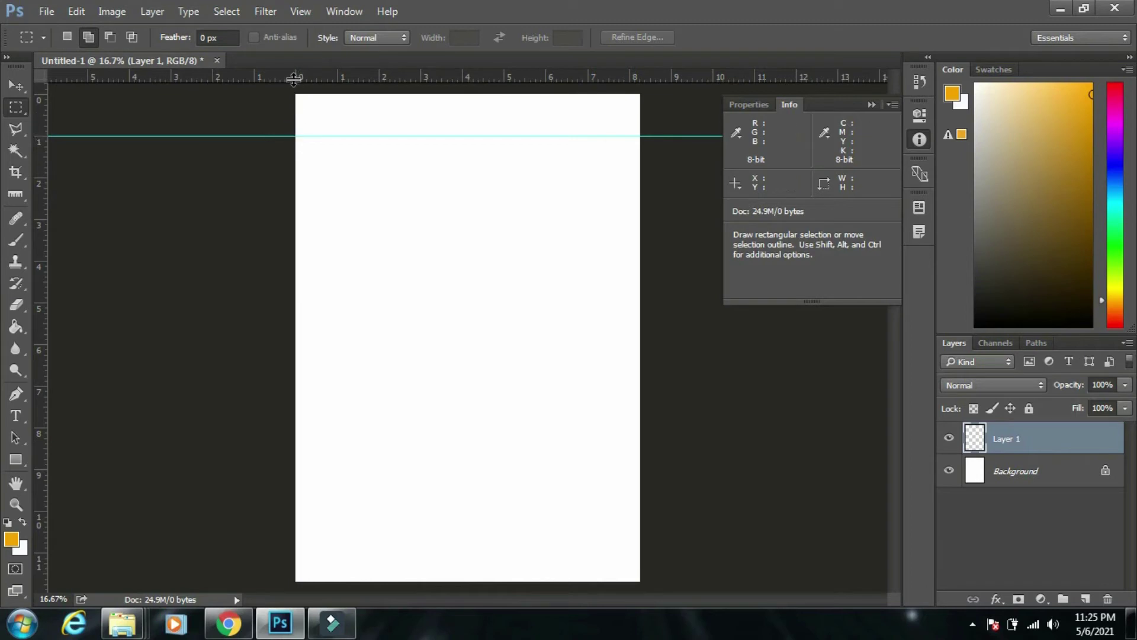
left_click_drag(294, 77, 280, 219)
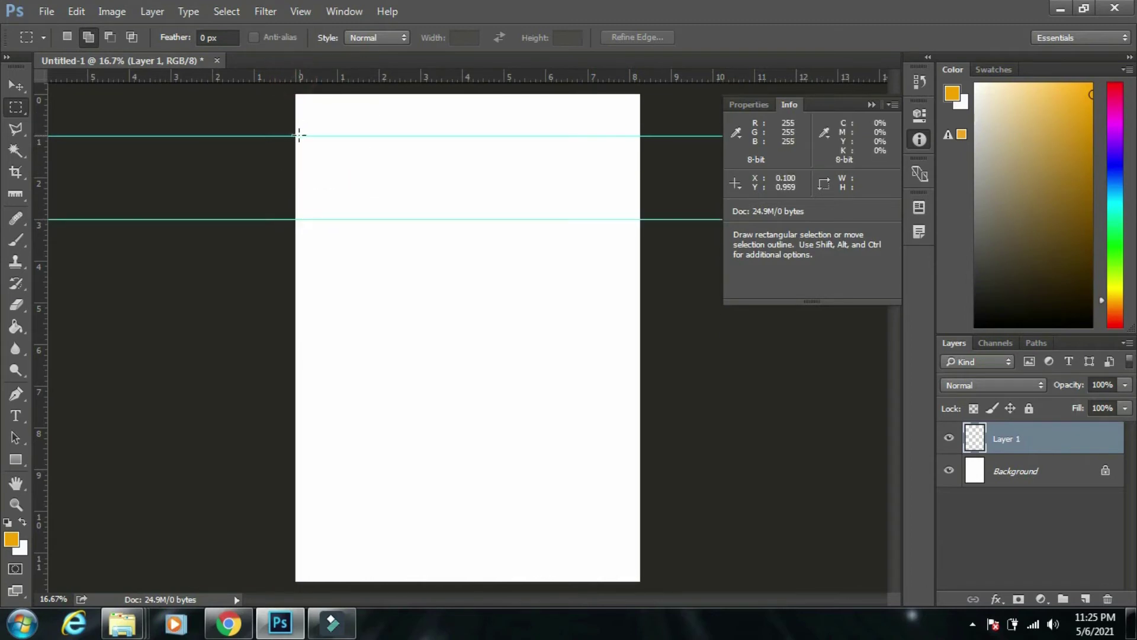
mouse_move(295, 136)
left_mouse_down()
mouse_move(314, 156)
mouse_move(640, 206)
mouse_move(640, 225)
left_mouse_up()
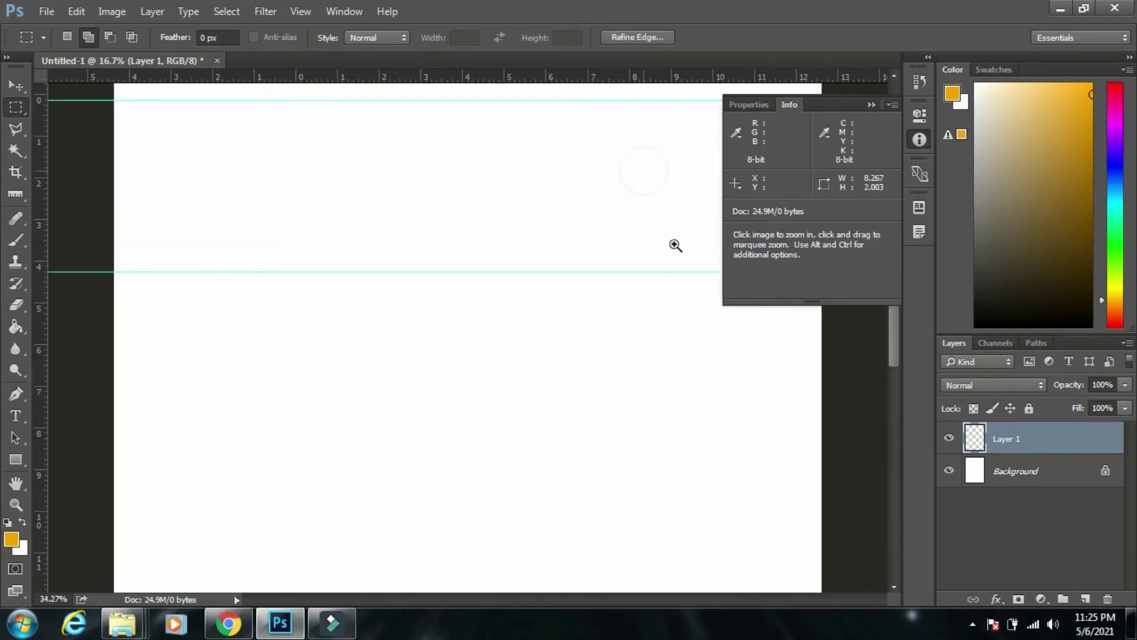
key("g")
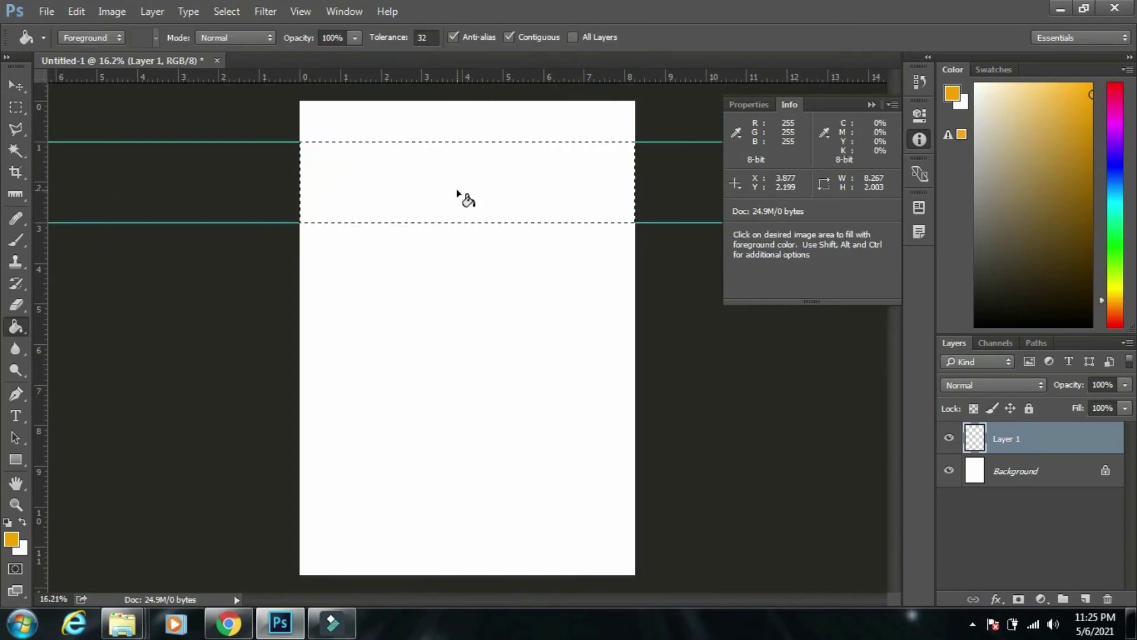
left_click(457, 190)
key("ctrl+d")
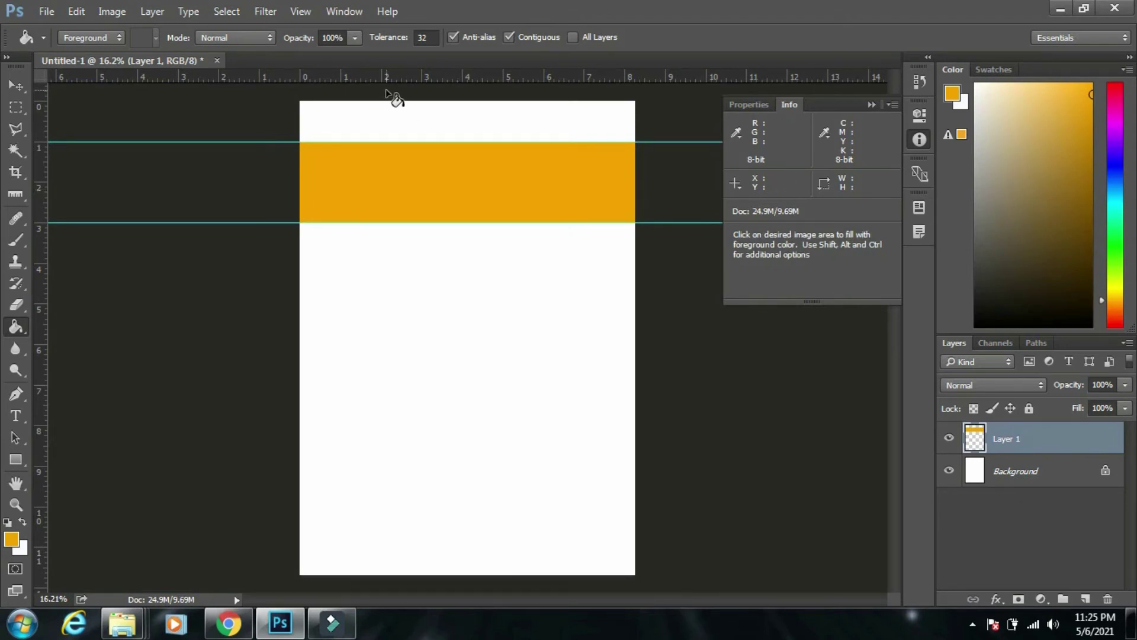
key("ctrl")
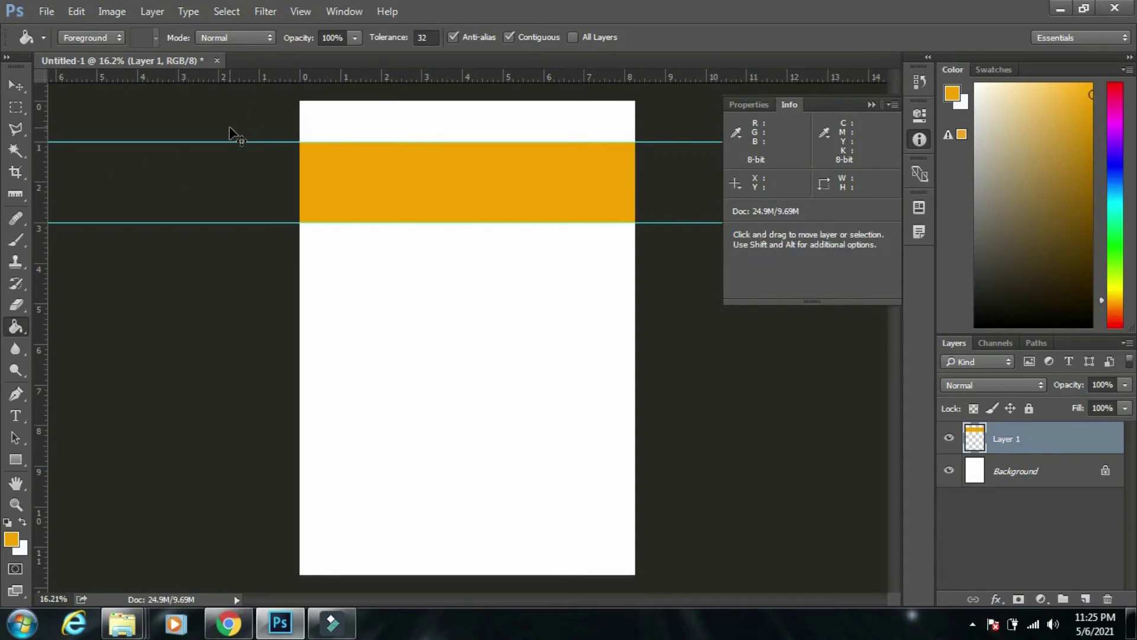
Step: Measure the orange band's height with the Ruler tool, then zoom out on the page
left_click(17, 197)
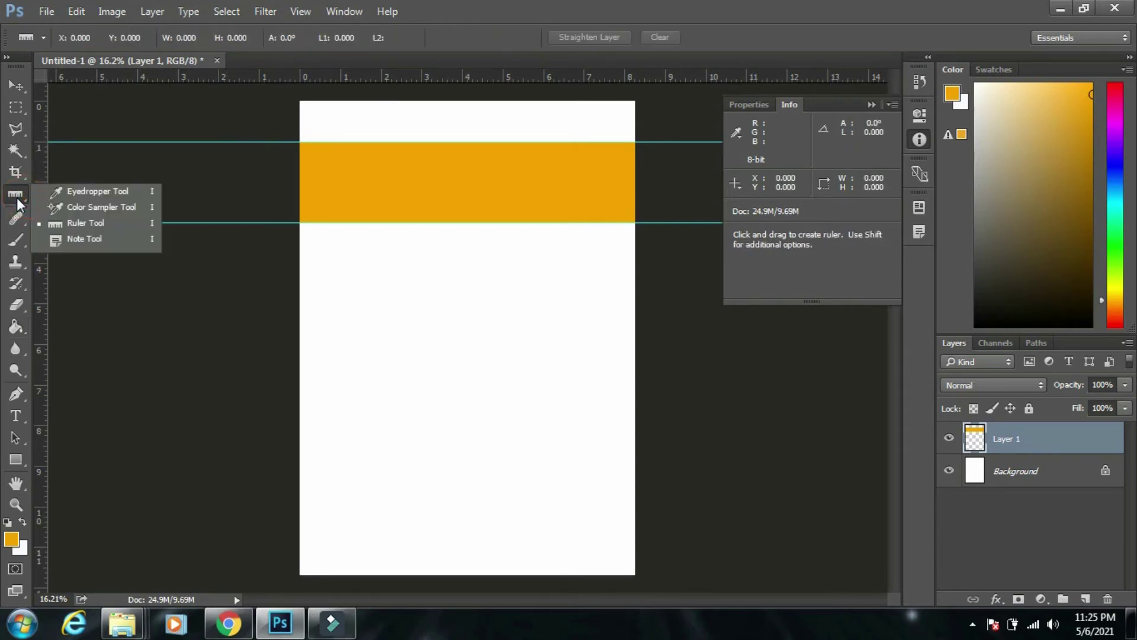
left_click(100, 223)
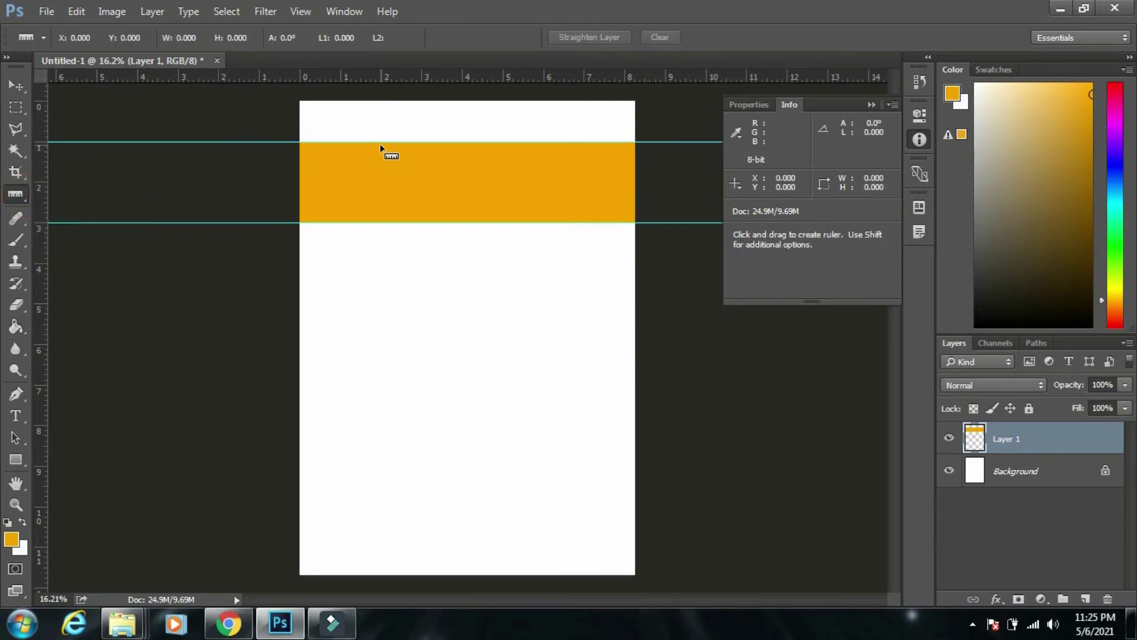
scroll(383, 125, "up", 3)
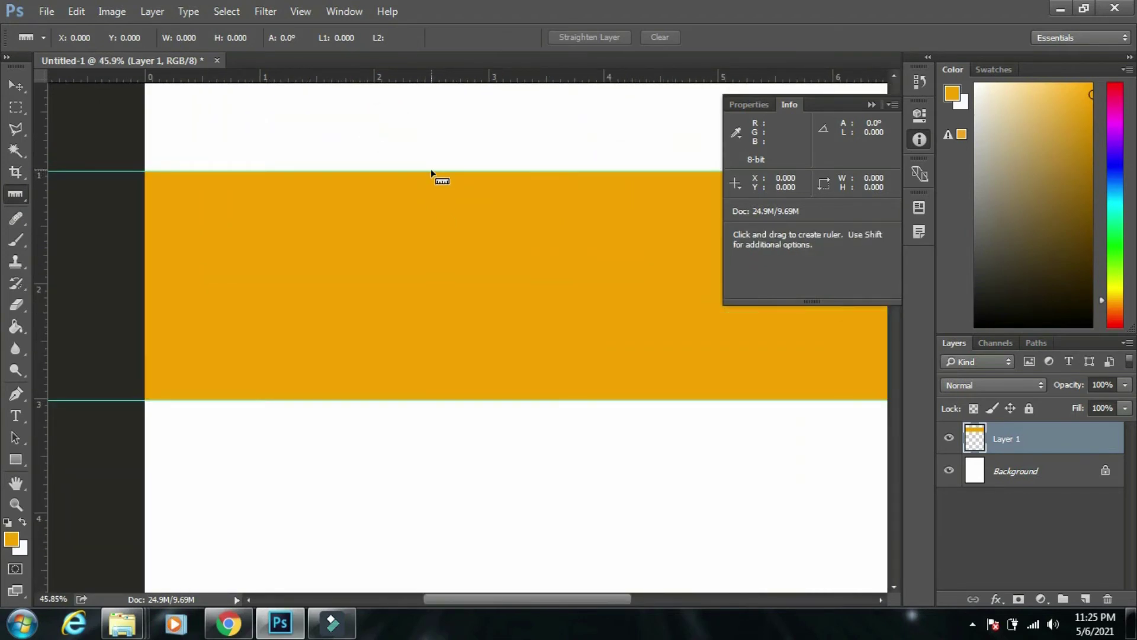
mouse_move(431, 172)
left_mouse_down()
mouse_move(454, 393)
mouse_move(430, 397)
left_mouse_up()
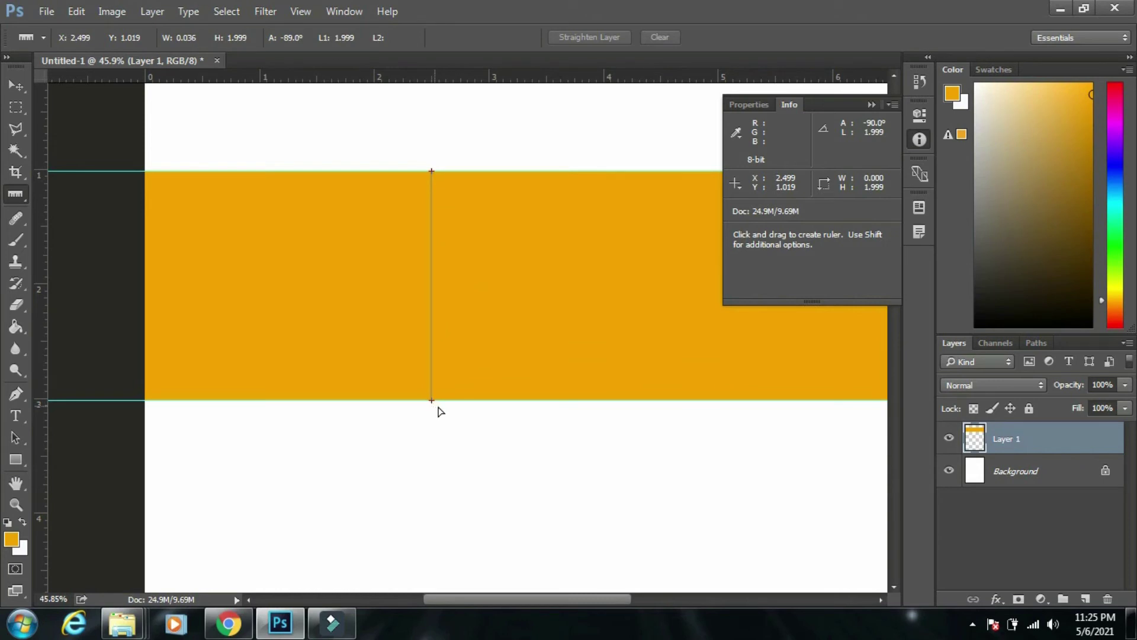
left_click_drag(433, 403, 432, 401)
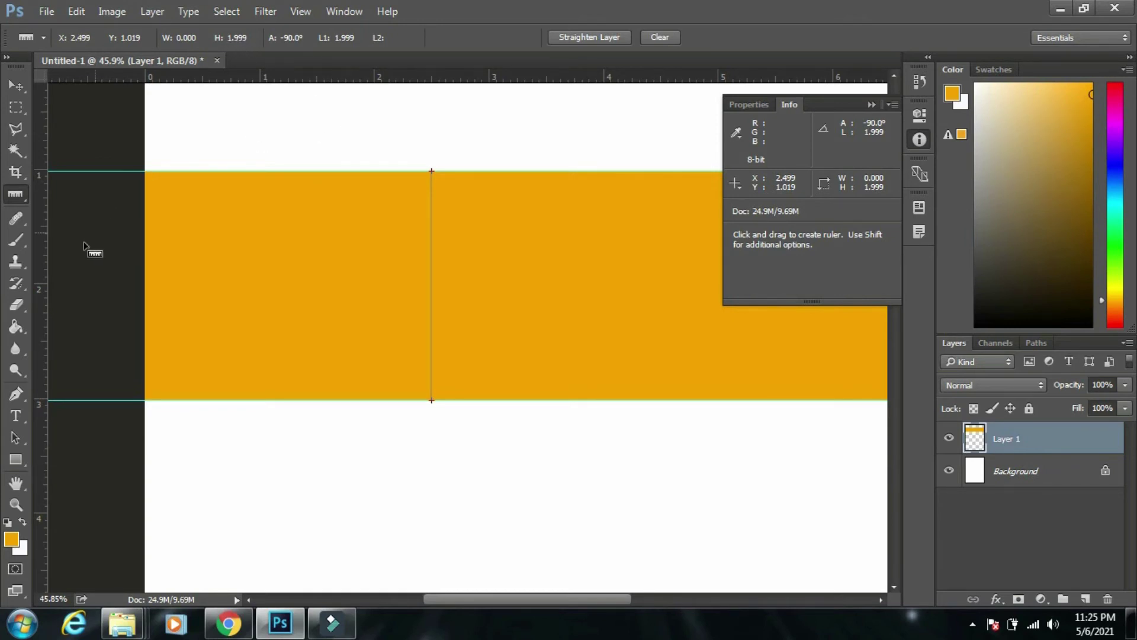
right_click(23, 195)
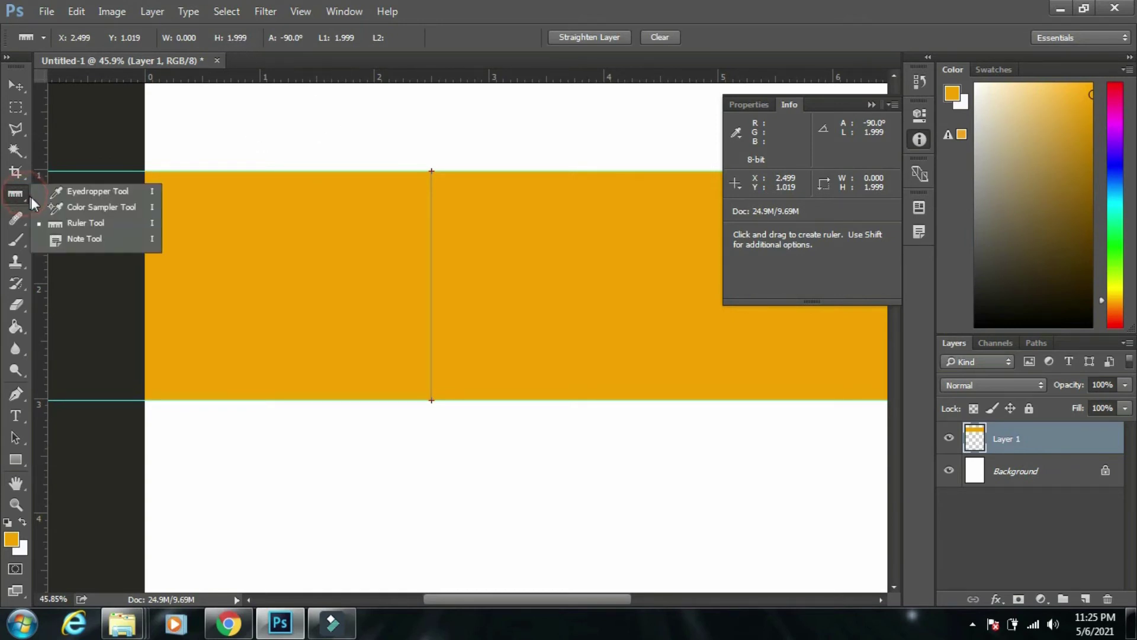
left_click(83, 227)
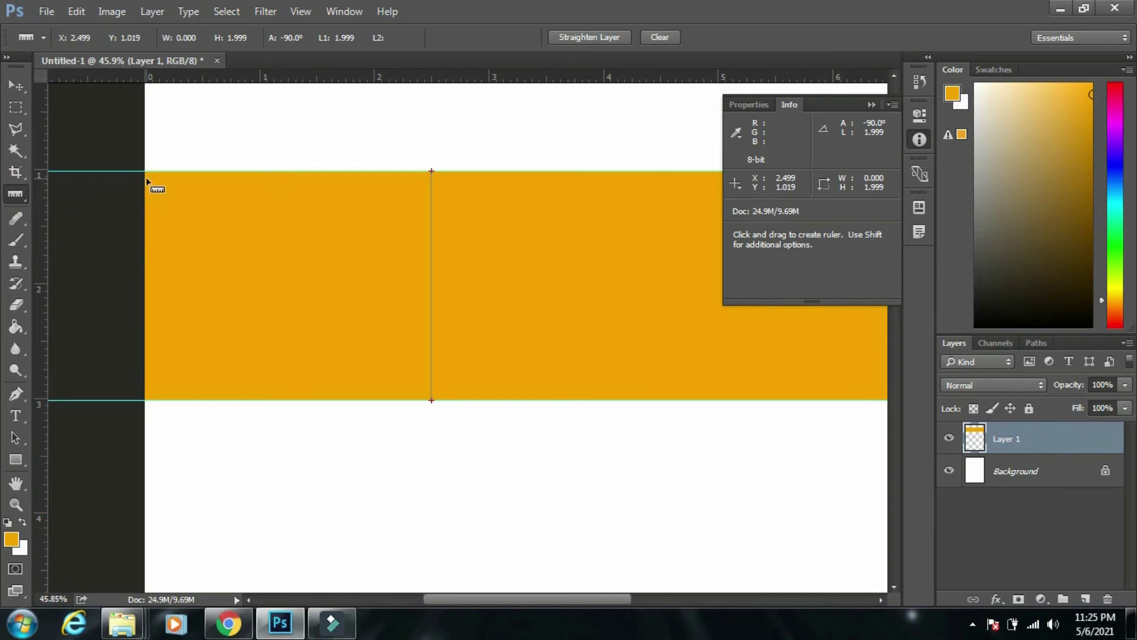
key("z")
left_click(84, 242)
Step: Measure the band's full width and several diagonal distances, then select the Note Tool
mouse_move(126, 253)
left_mouse_down()
mouse_move(414, 288)
mouse_move(551, 253)
left_mouse_up()
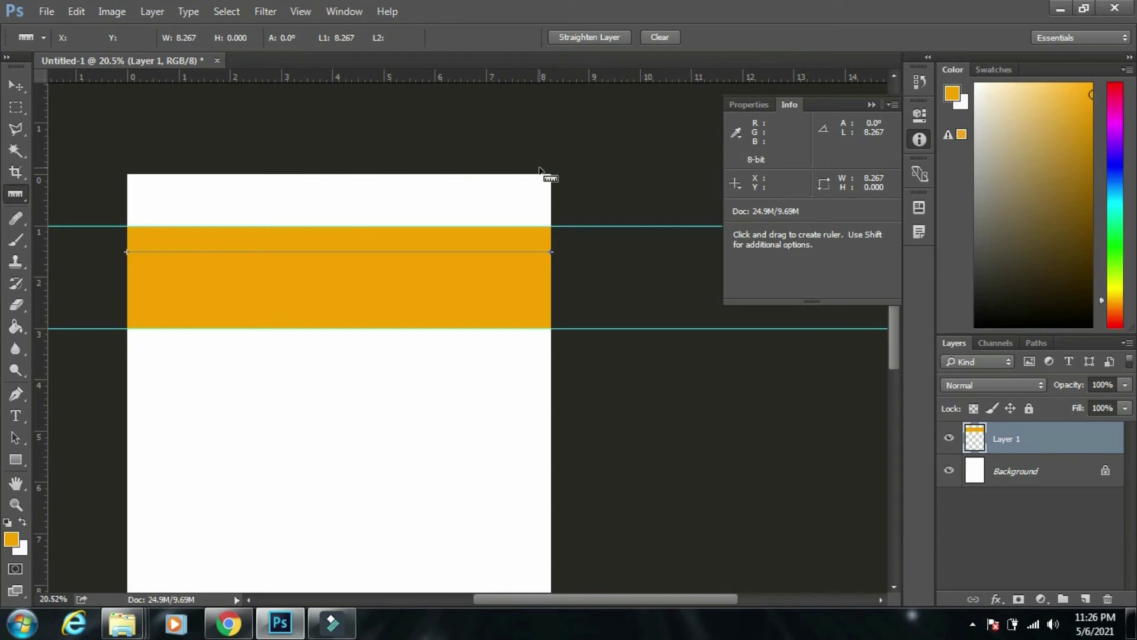
left_click(217, 271, "ctrl")
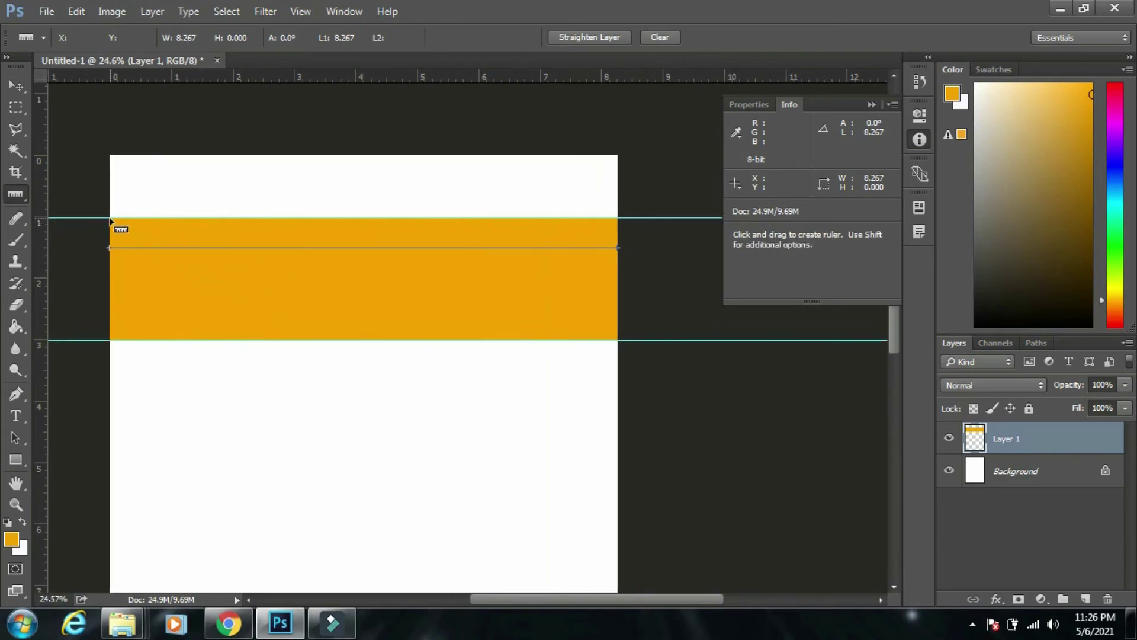
left_click_drag(110, 219, 617, 340)
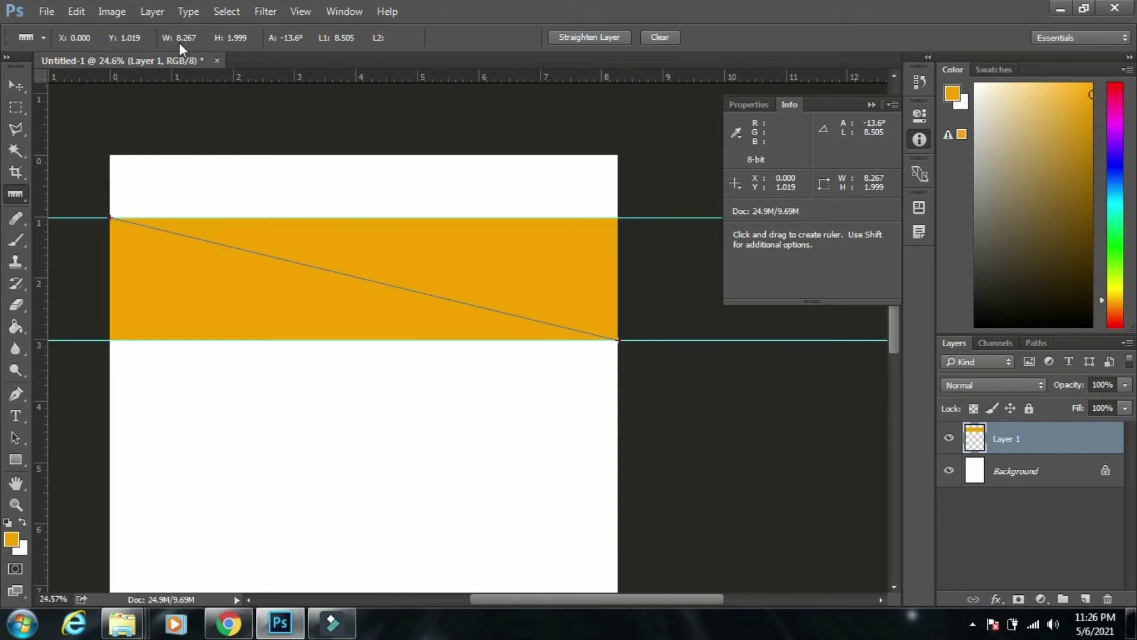
left_click_drag(178, 274, 311, 325)
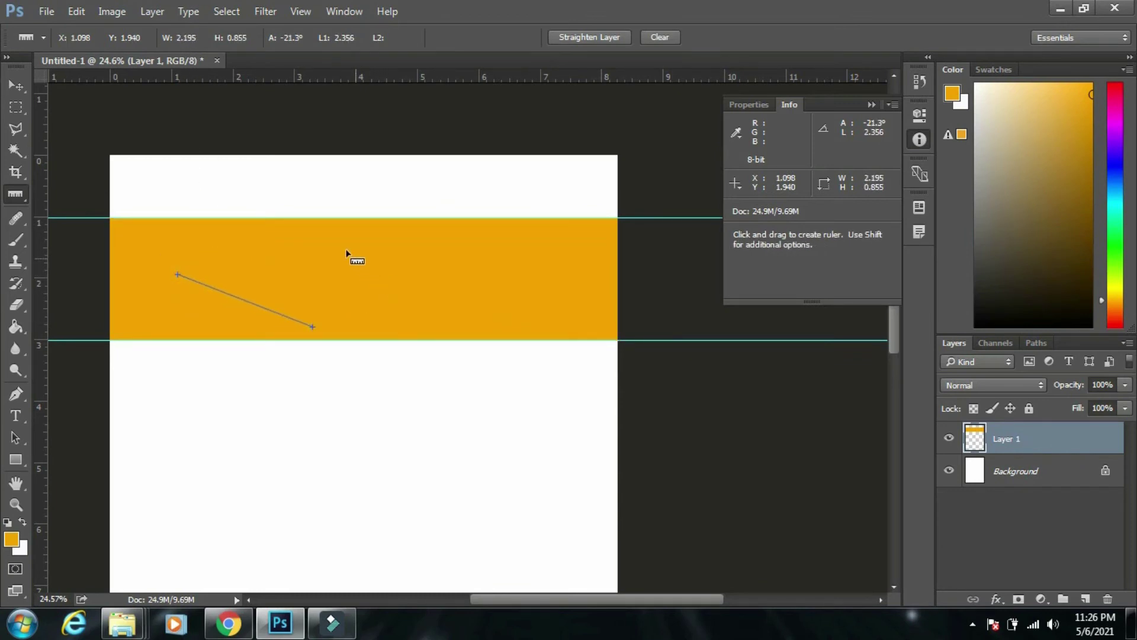
mouse_move(346, 250)
left_mouse_down()
mouse_move(373, 291)
mouse_move(273, 314)
left_mouse_up()
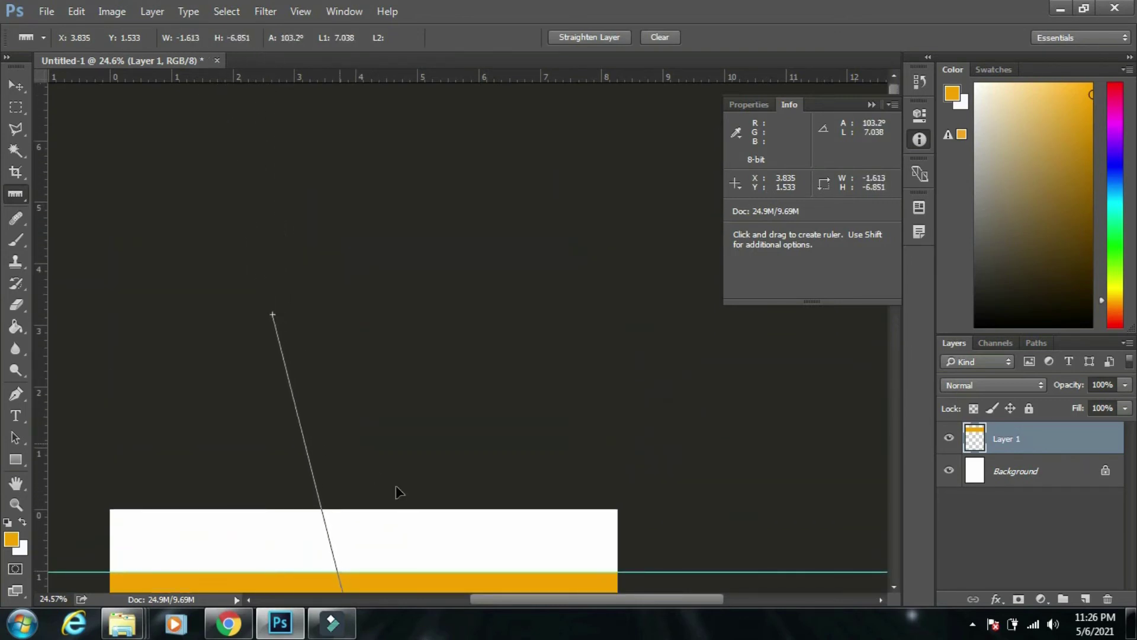
mouse_move(396, 492)
left_mouse_down()
mouse_move(418, 325)
mouse_move(325, 473)
left_mouse_up()
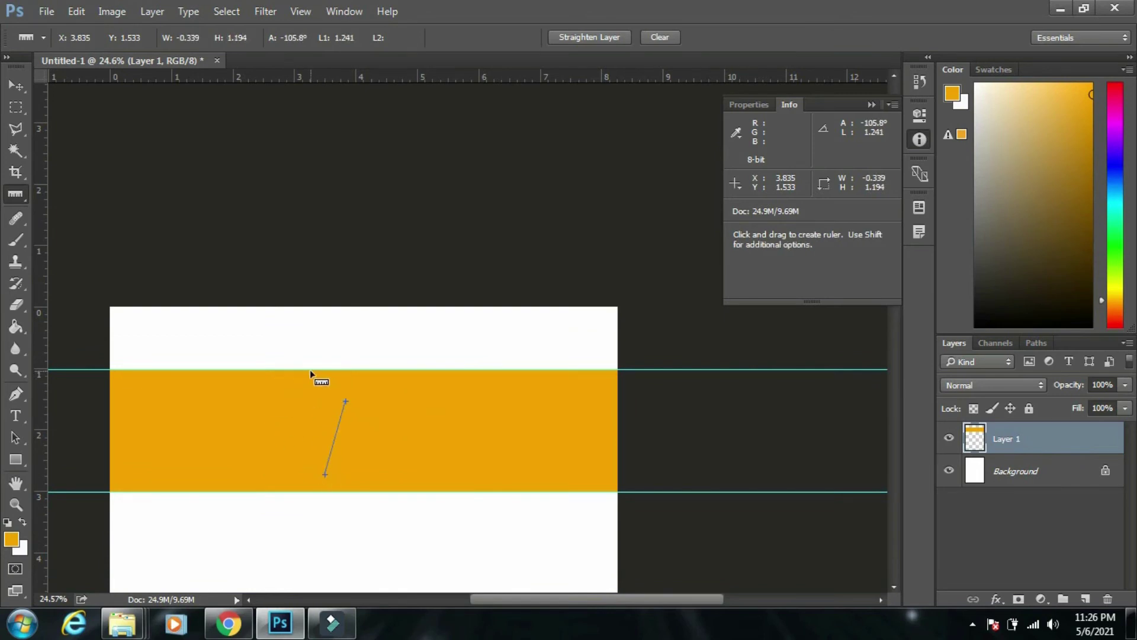
scroll(450, 317, "down", 3)
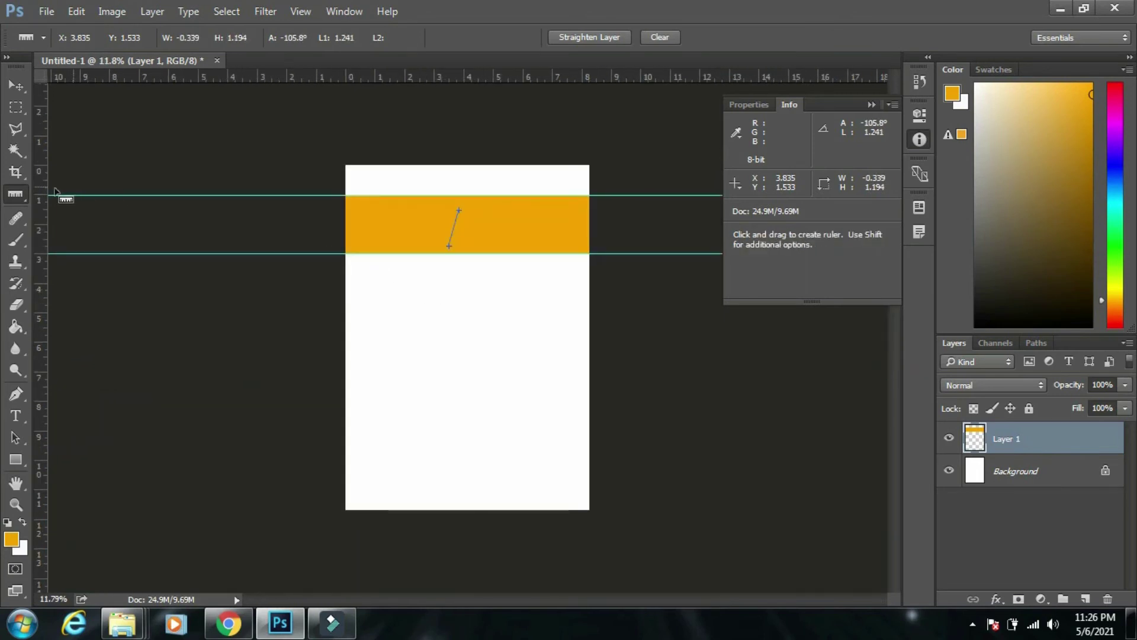
right_click(16, 194)
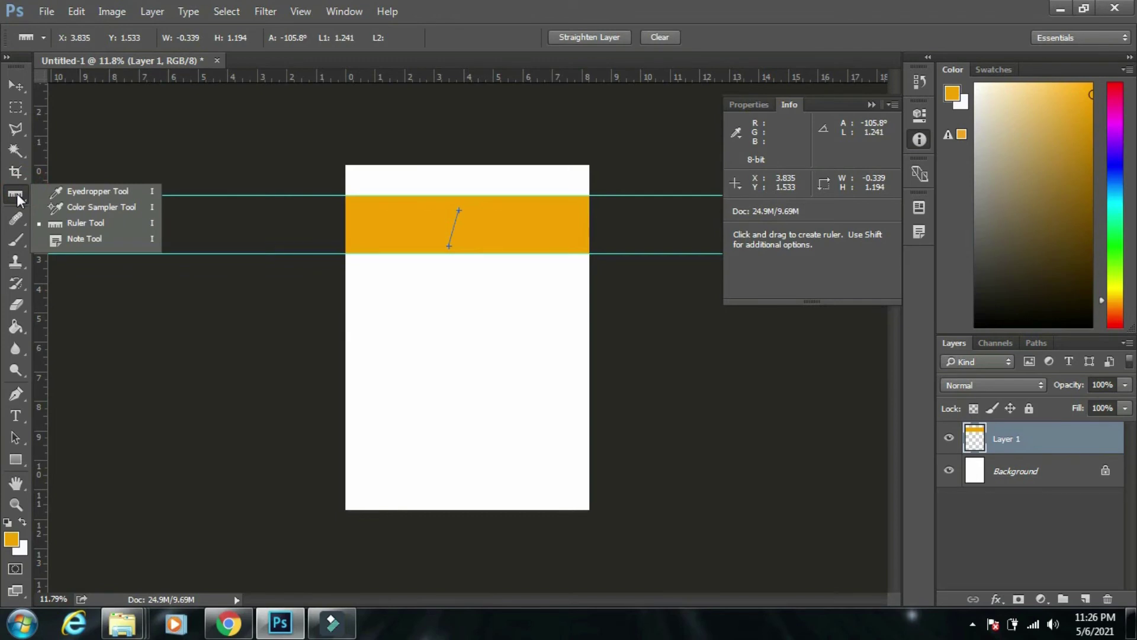
left_click(71, 238)
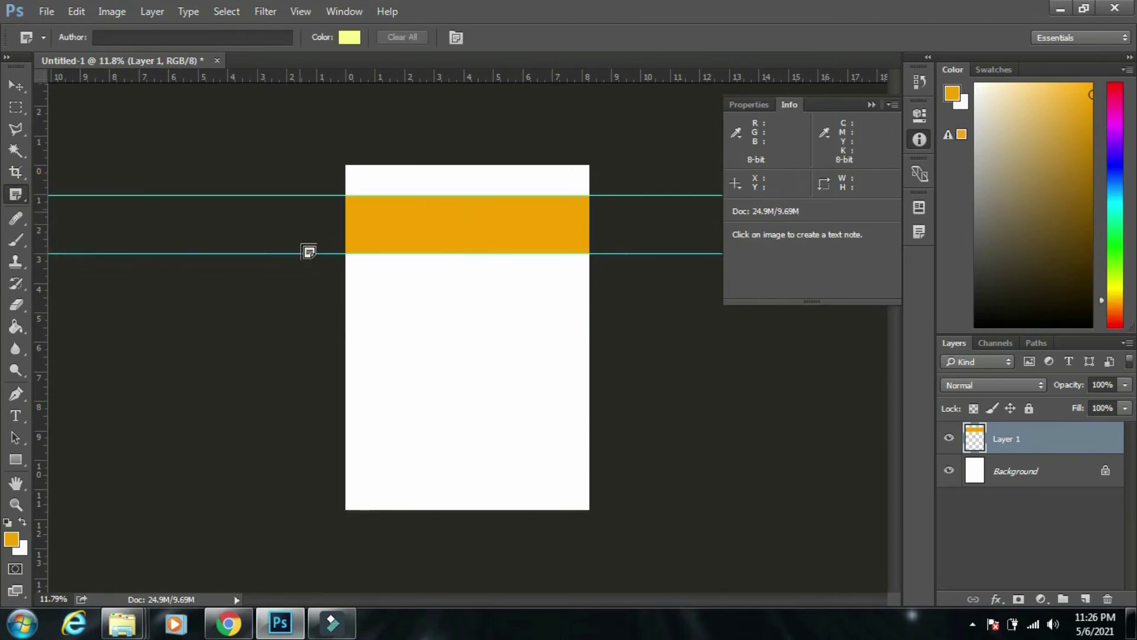
Step: Open pexels-philipp-birmes-830891.jpg from the Ref Image folder with Adobe Photoshop CC 2015
left_click(131, 624)
left_click(456, 535)
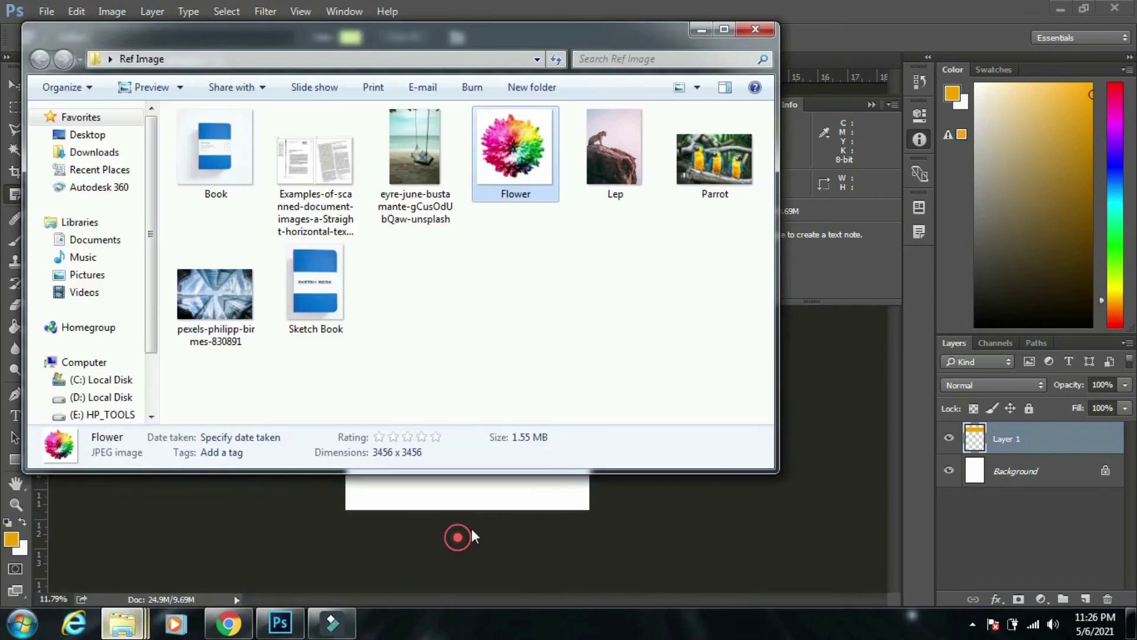
left_click(431, 154)
left_click(205, 289)
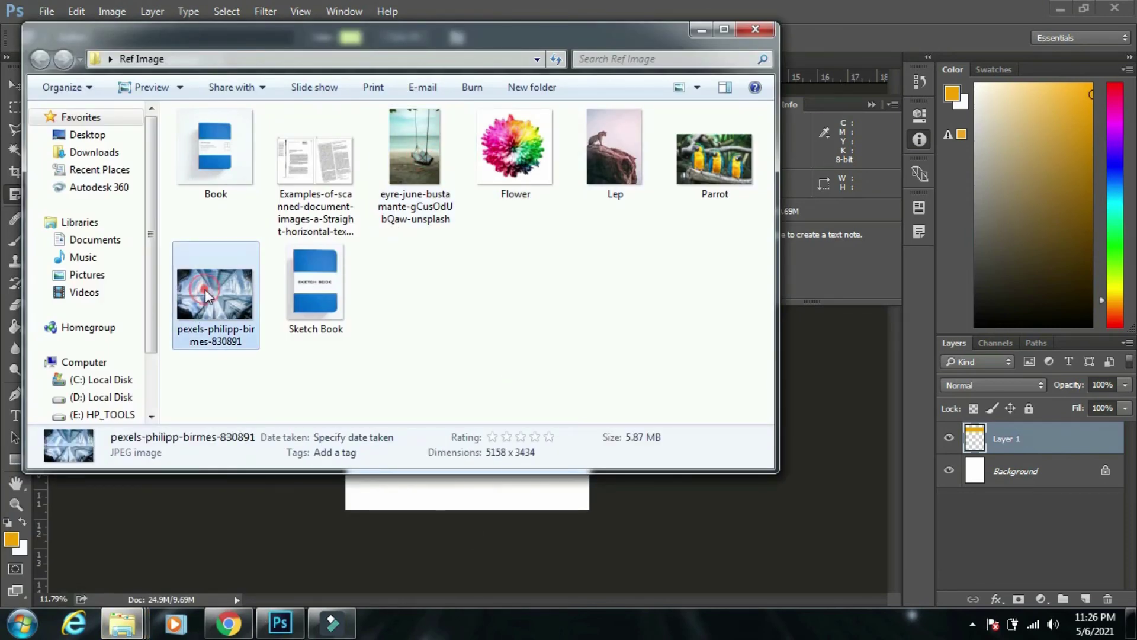
right_click(205, 289)
mouse_move(257, 322)
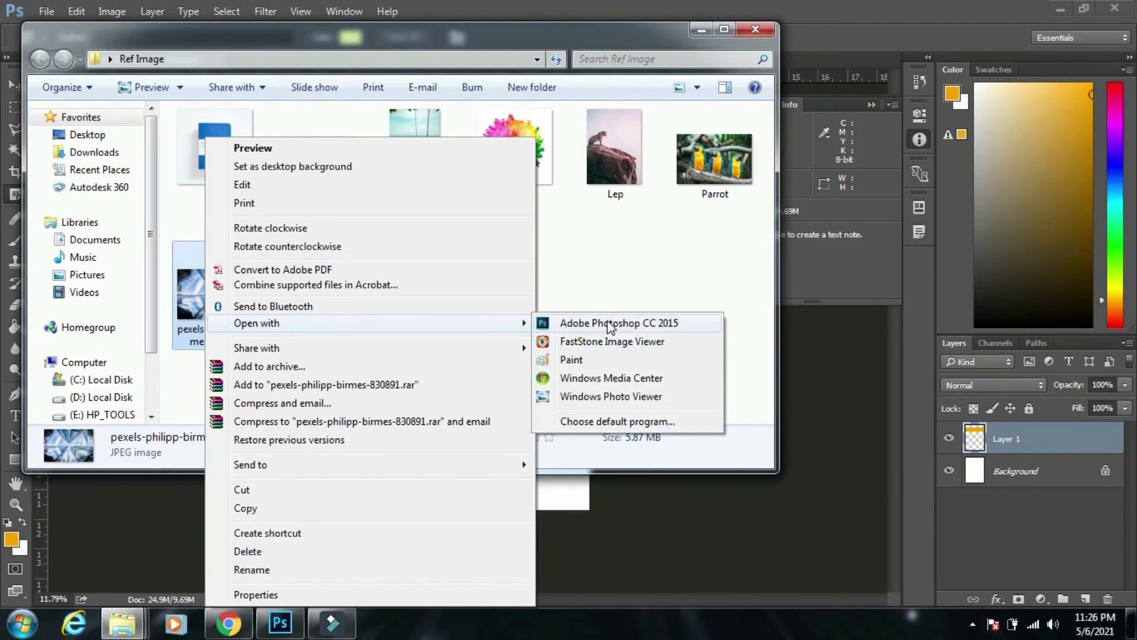
left_click(613, 326)
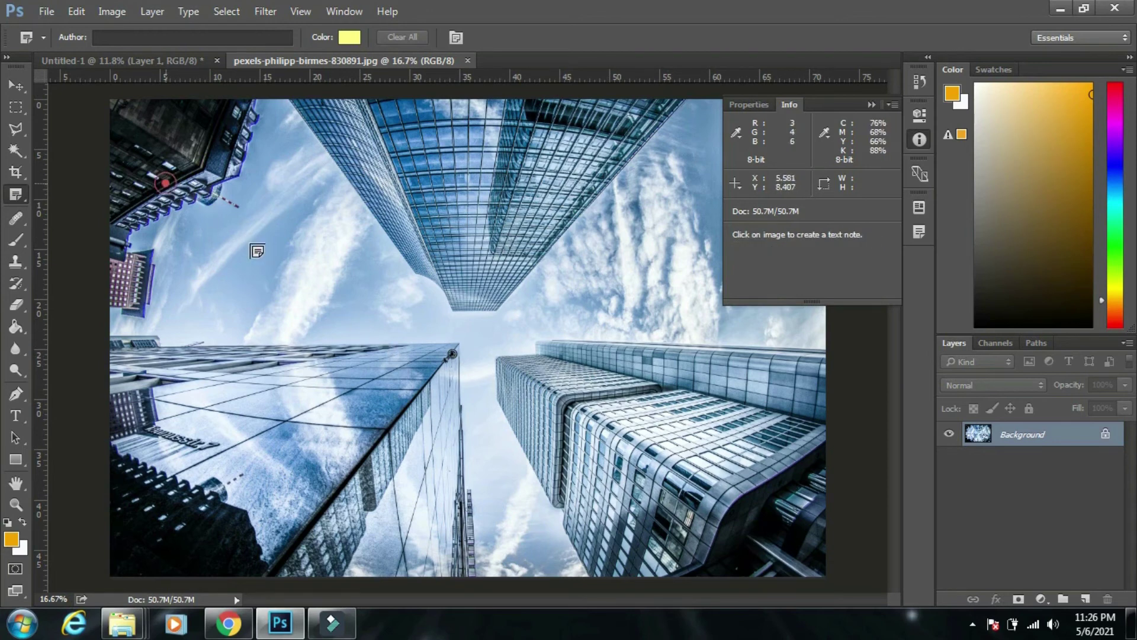
Step: Add a 'PRINT BLACK N WHITE' note on the upper-left building and an empty note on the right one
left_click(170, 188)
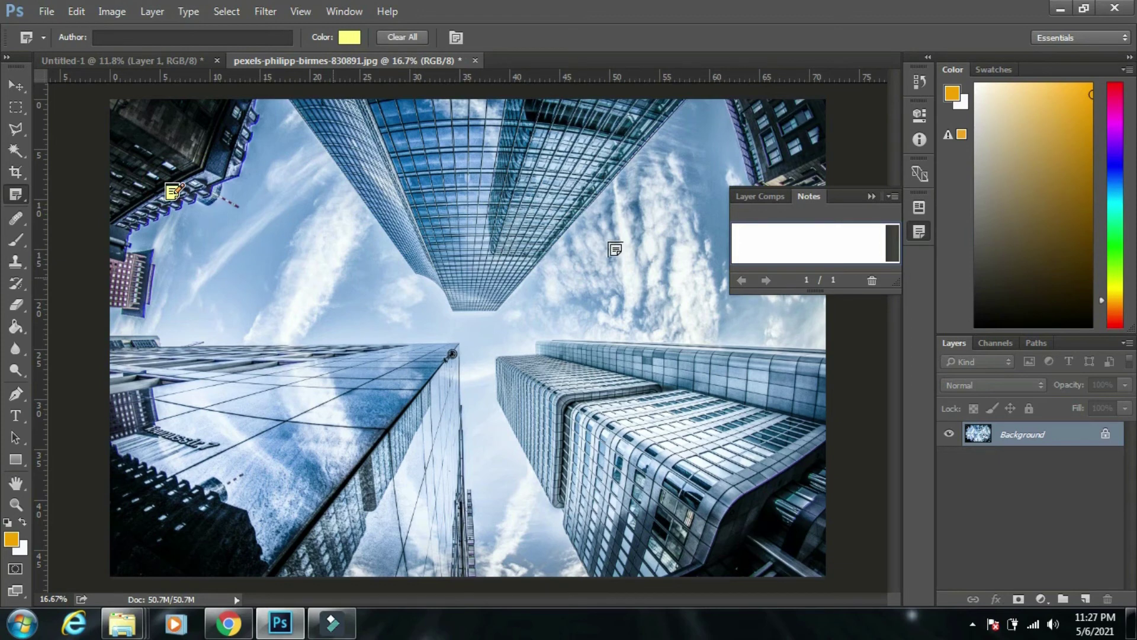
type("PRI")
type("NT BLACK")
type(" N WHITEW")
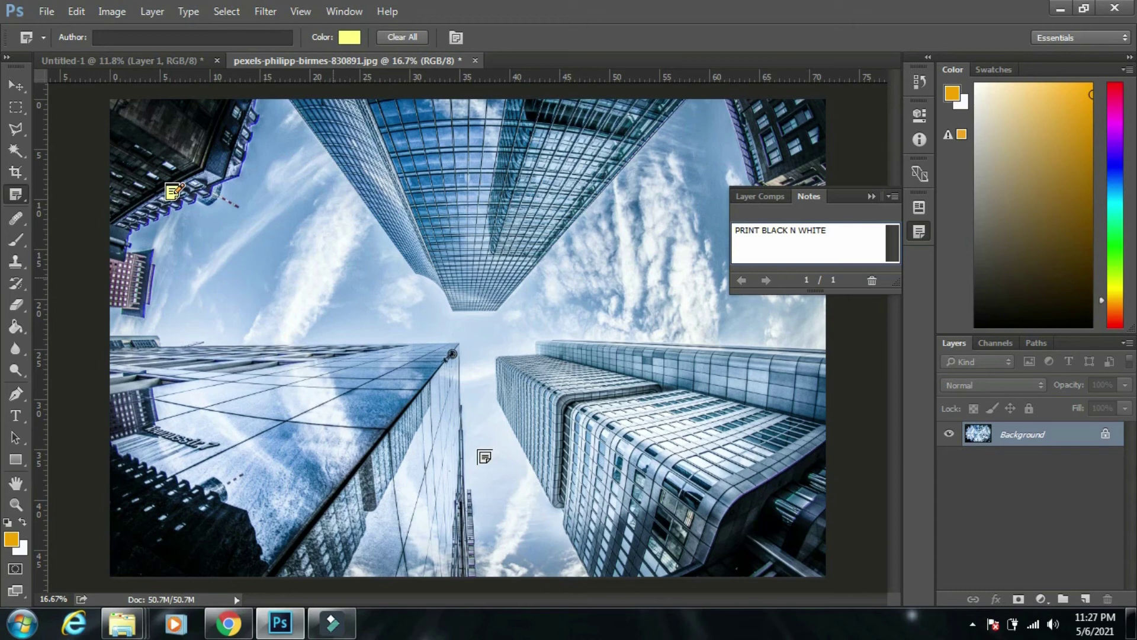
left_click(650, 462)
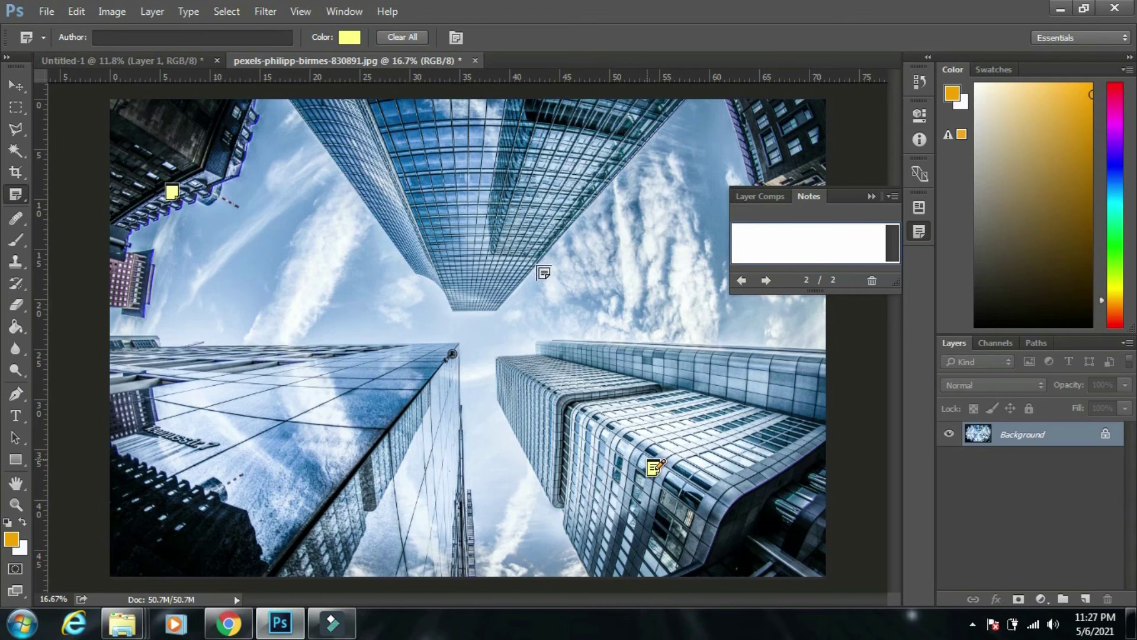
left_click(870, 194)
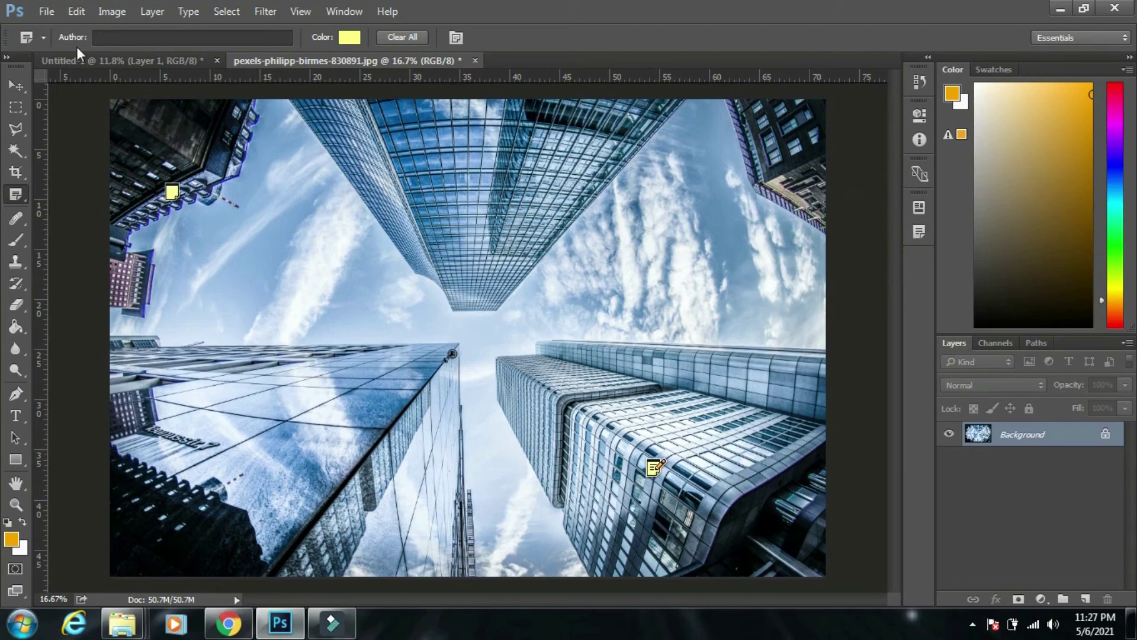
left_click(44, 10)
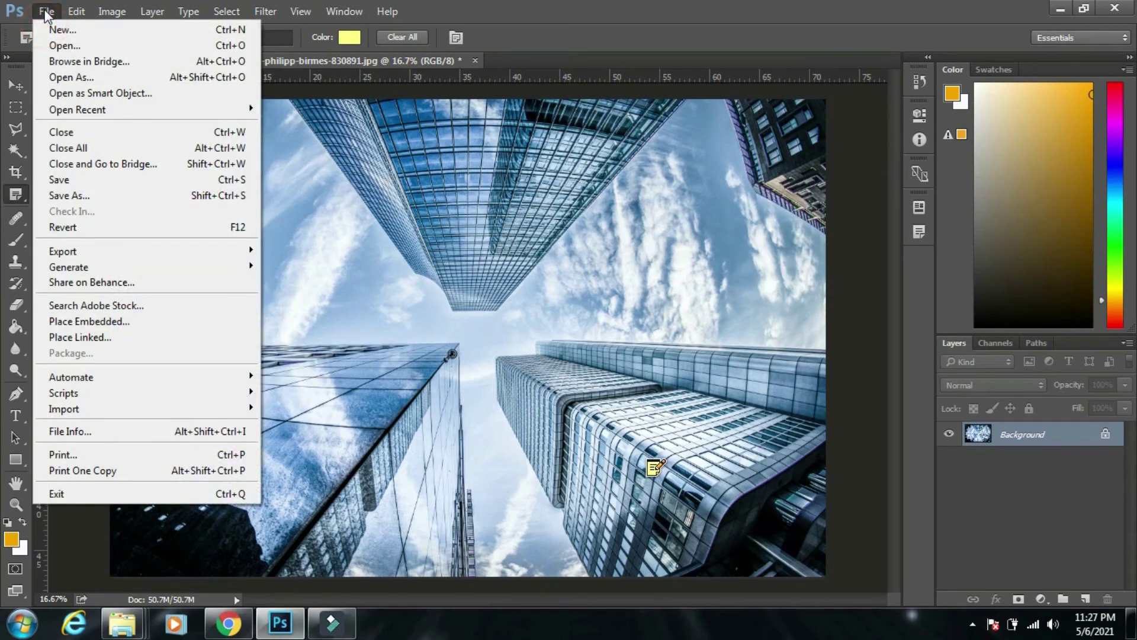
Step: Save the annotated photo to the Desktop as 1.psd with its notes
left_click(73, 194)
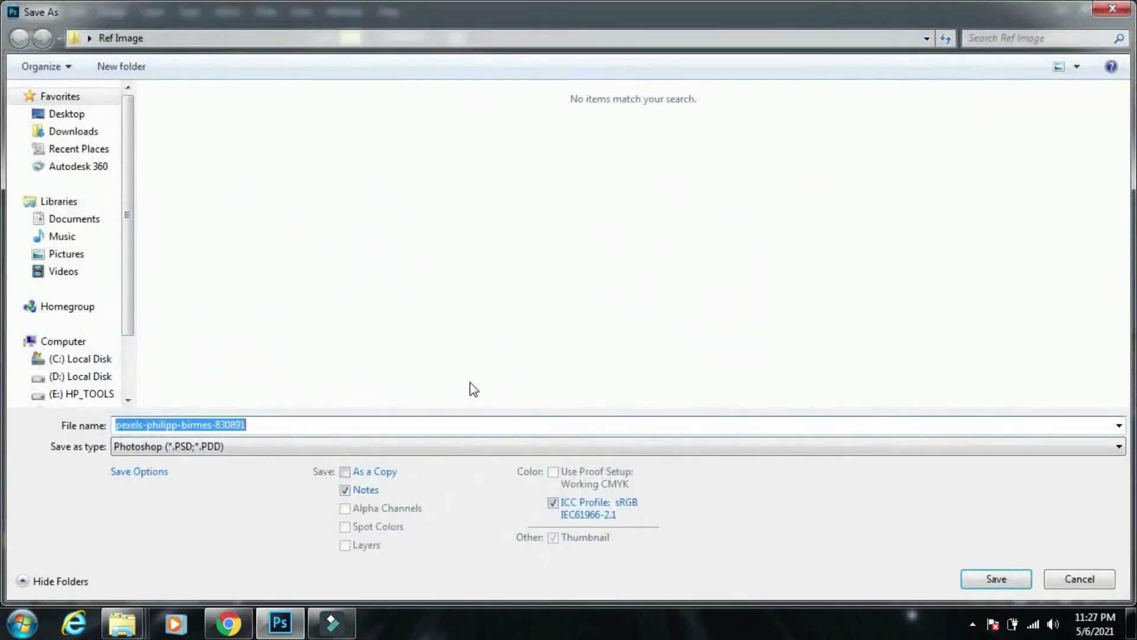
left_click(67, 114)
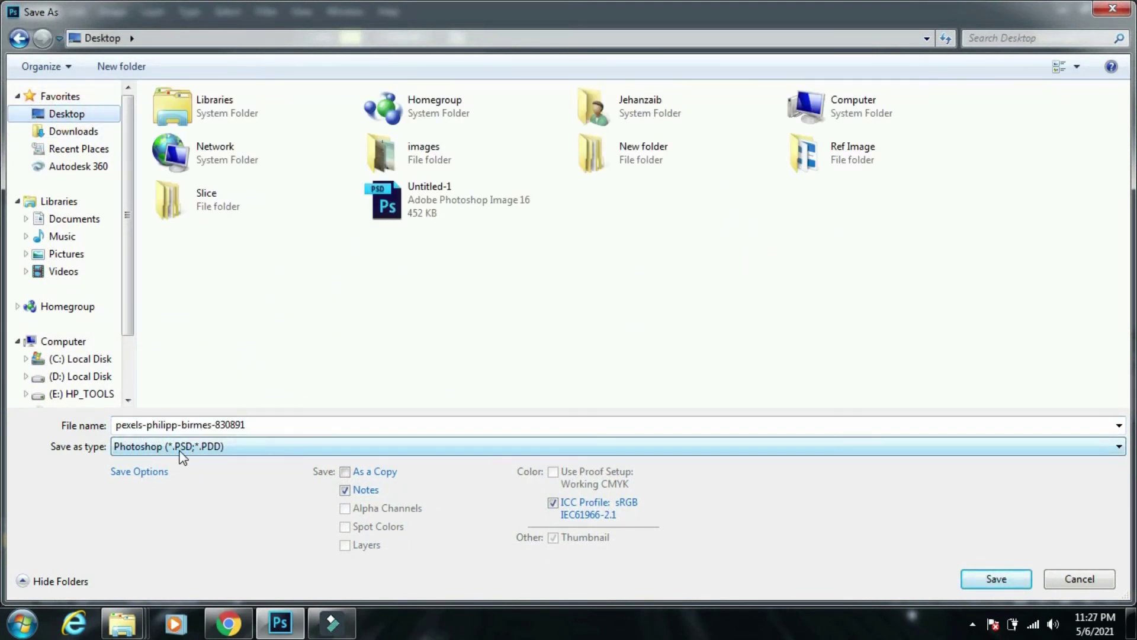
left_click(263, 339)
double_click(571, 427)
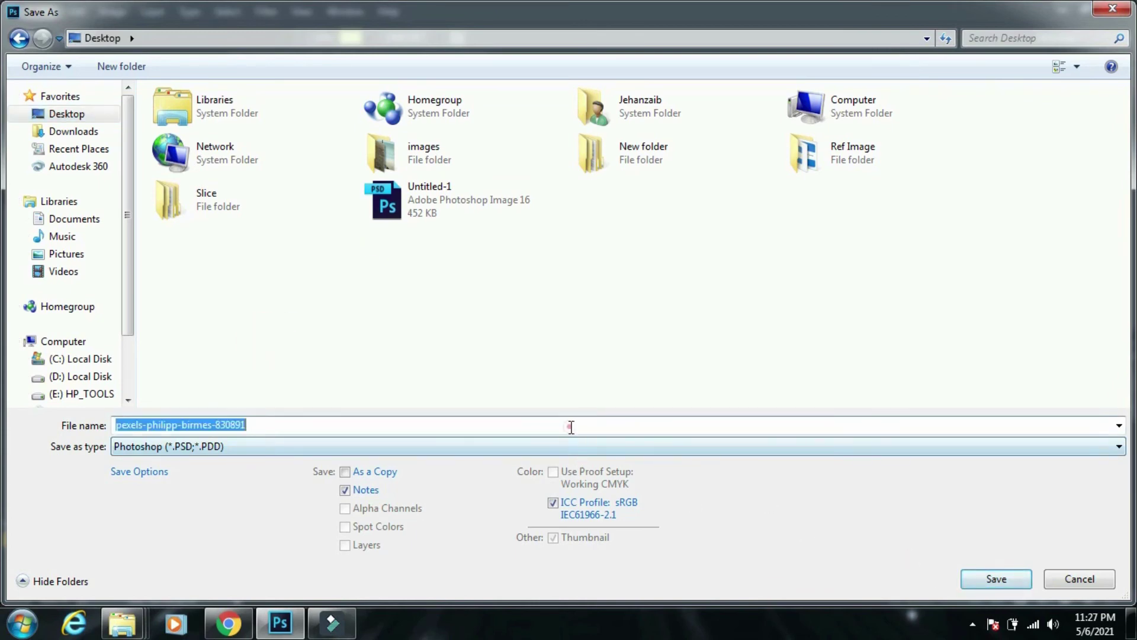
type("1")
left_click(1001, 580)
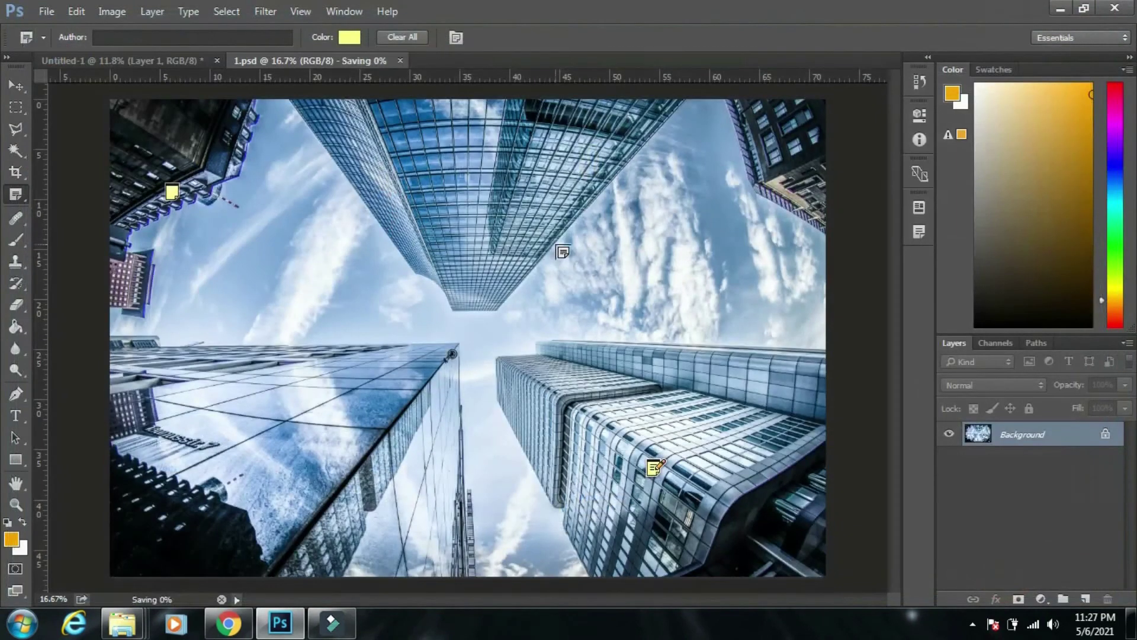
Step: Close both documents, minimize the windows and reopen 1.psd from the desktop
left_click(347, 61)
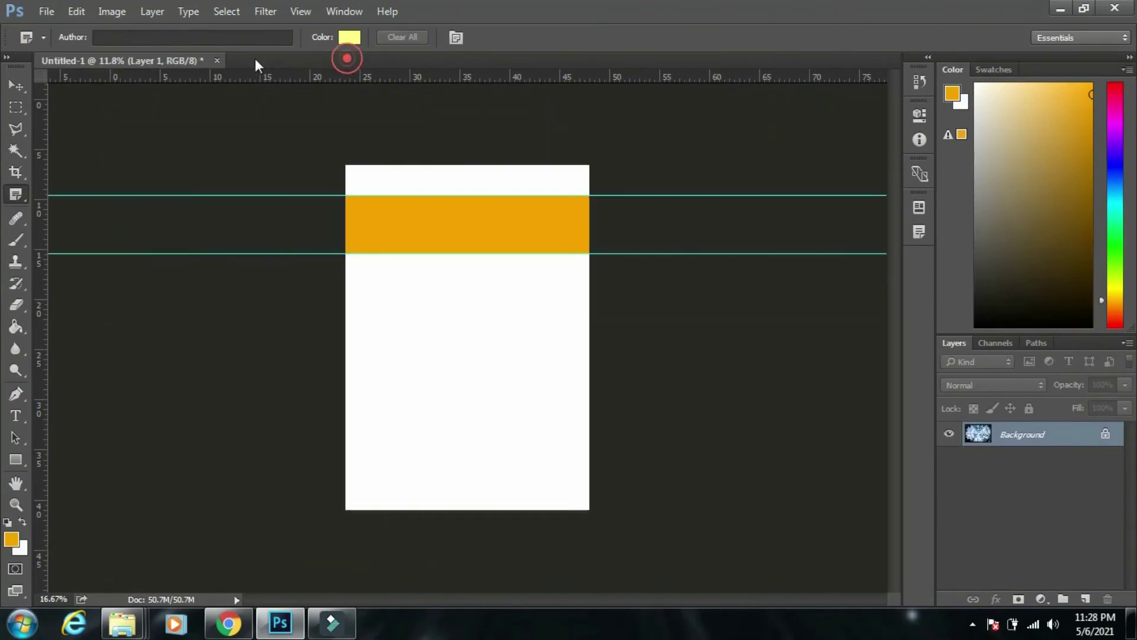
left_click(216, 60)
left_click(1057, 8)
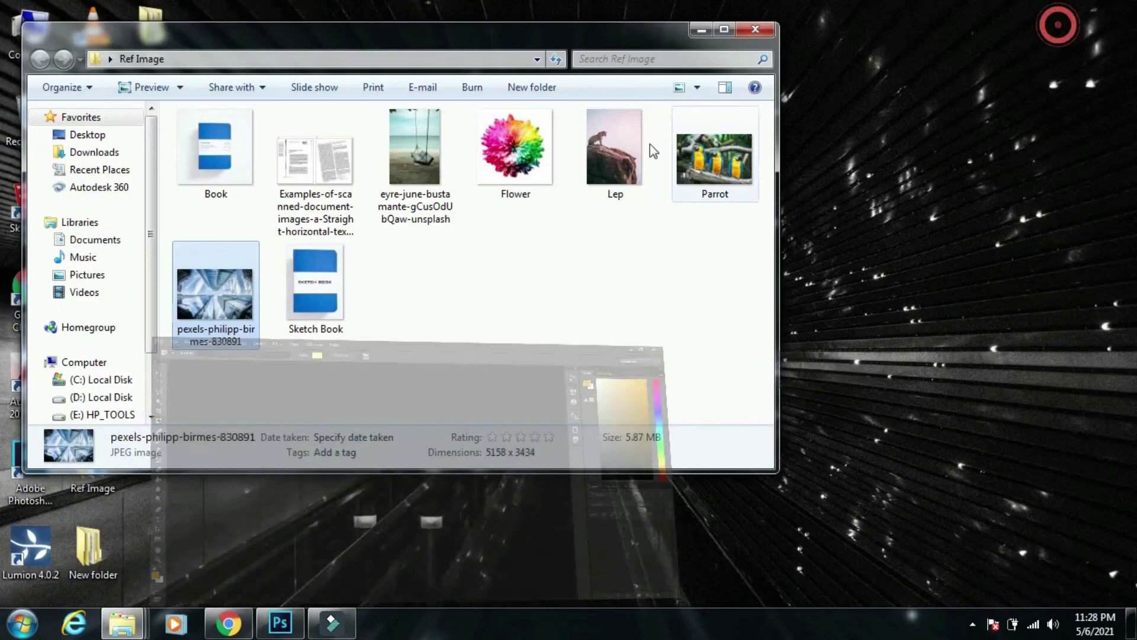
left_click(694, 24)
left_click(278, 513)
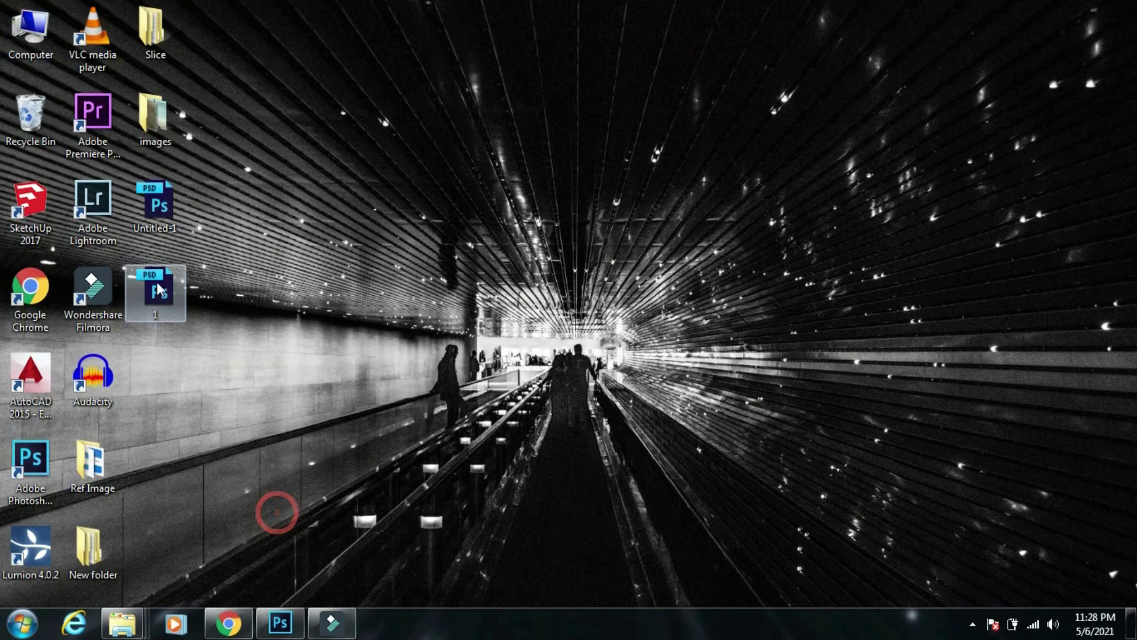
double_click(156, 295)
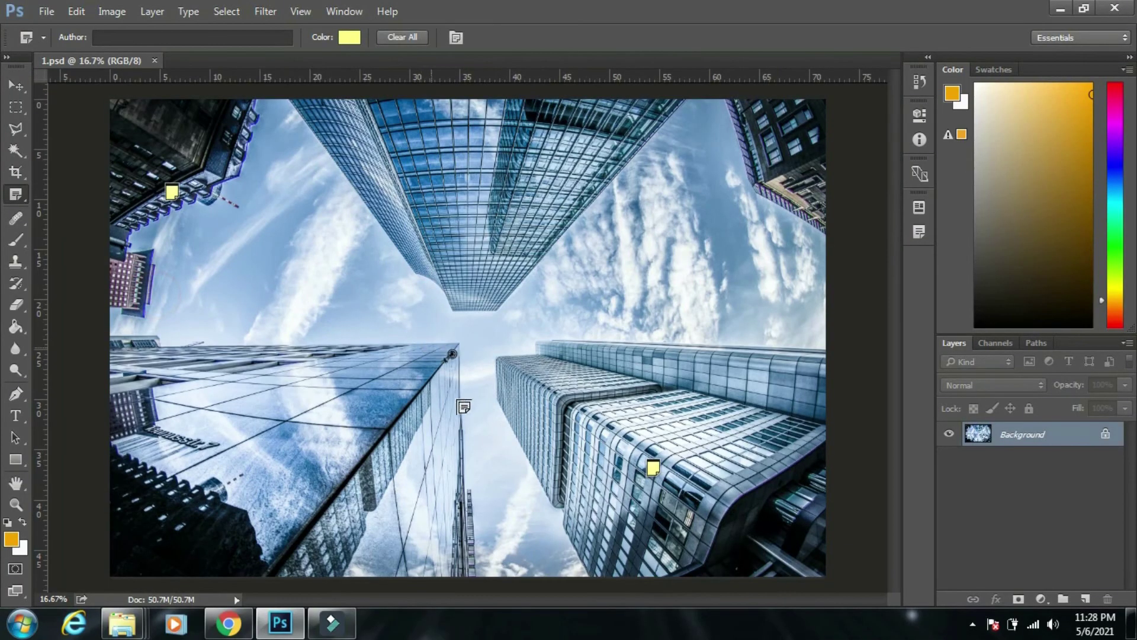
Step: Open both notes on 1.psd, confirming the first still reads PRINT BLACK N WHITE
left_click(16, 86)
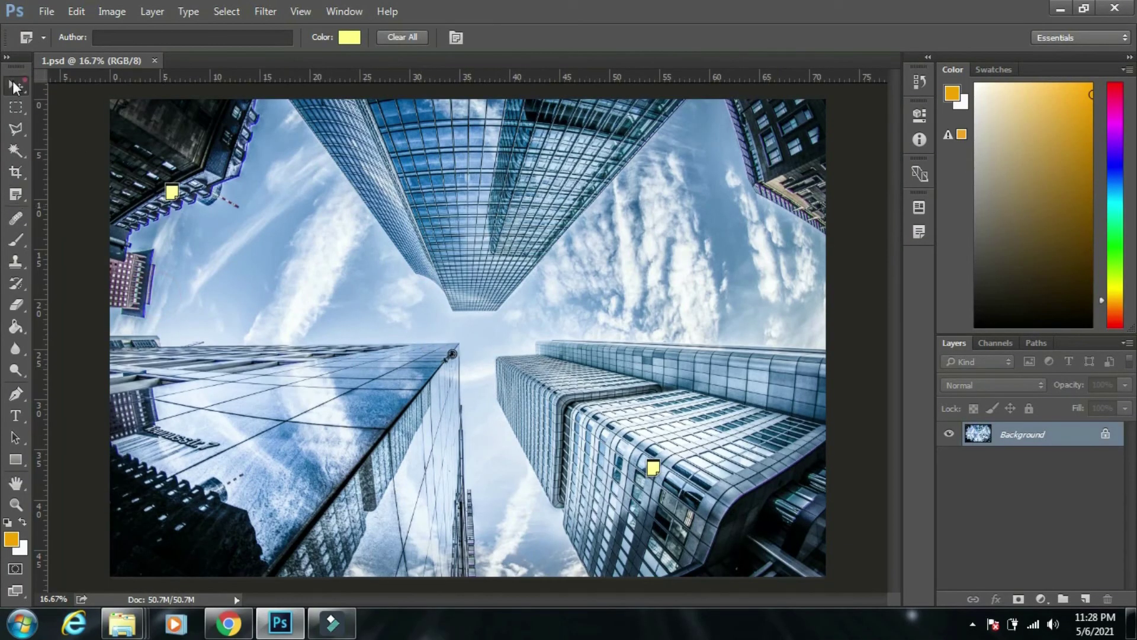
left_click(172, 191)
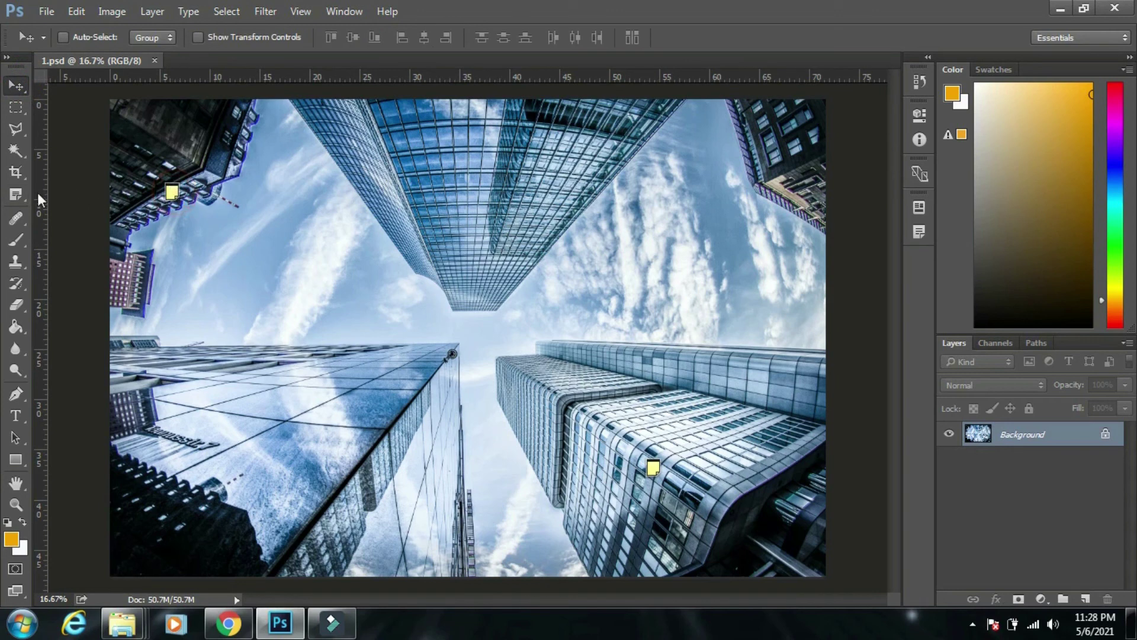
left_click(18, 194)
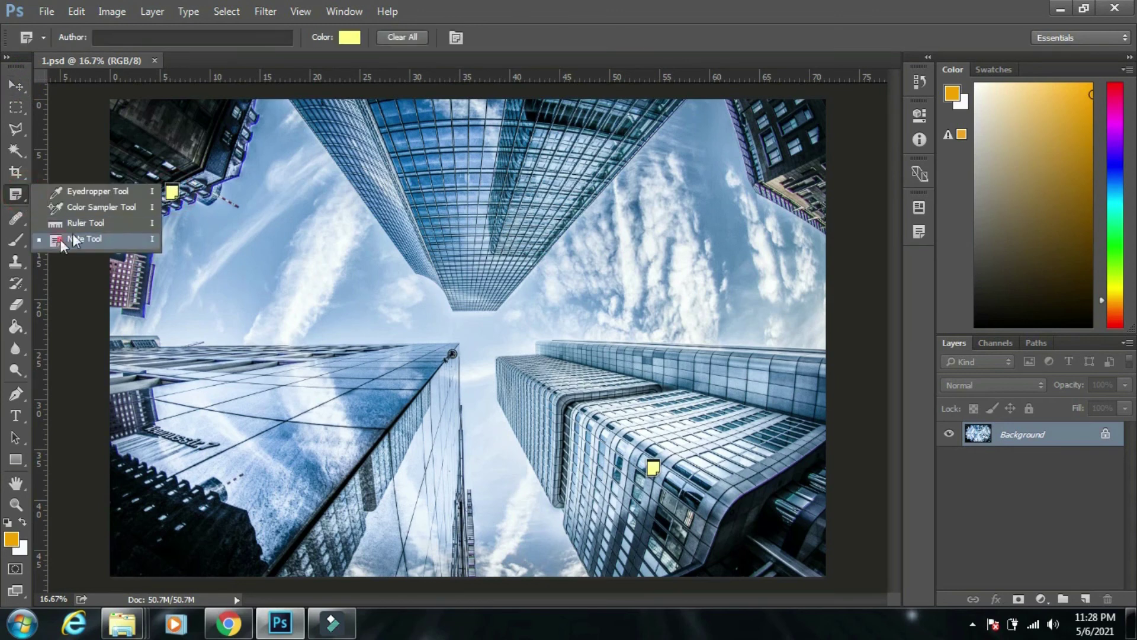
left_click(83, 238)
double_click(174, 191)
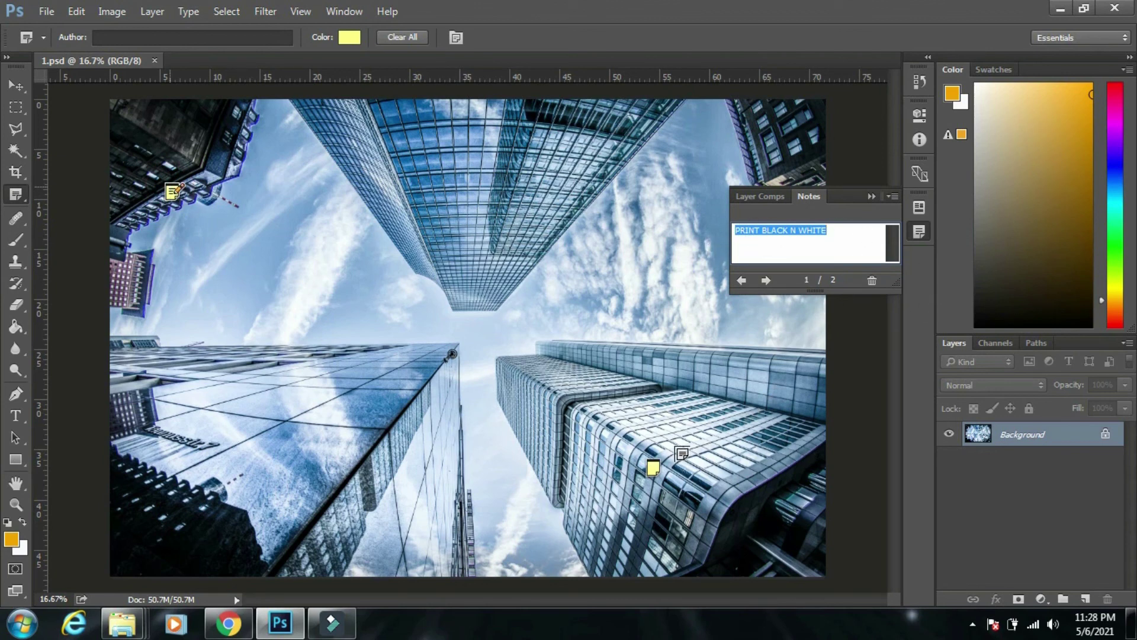
left_click(654, 468)
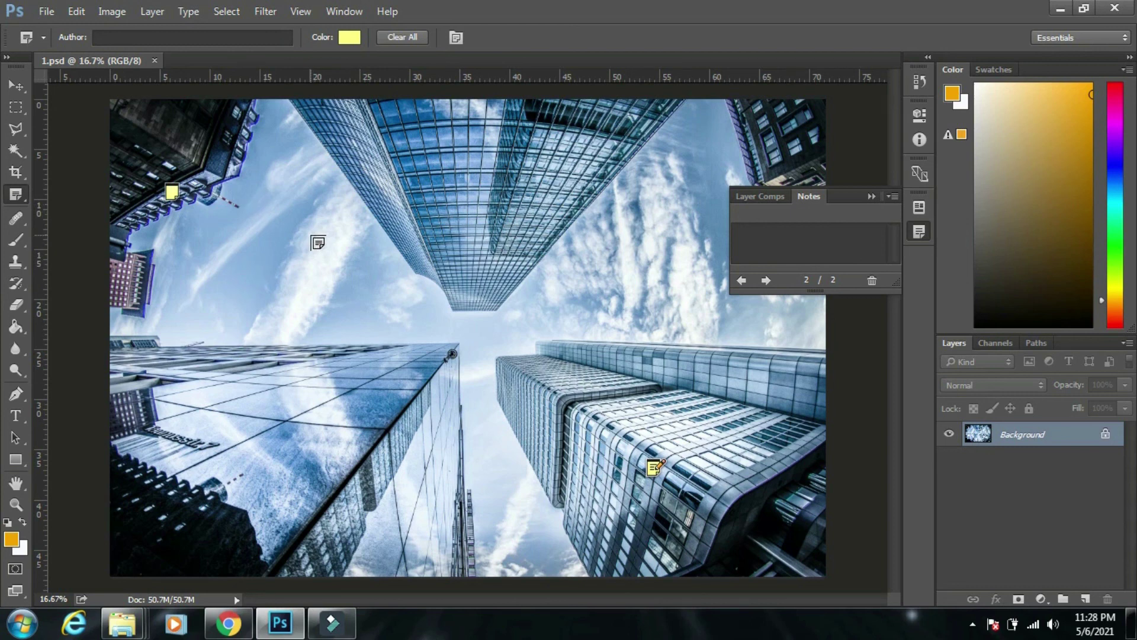
right_click(15, 197)
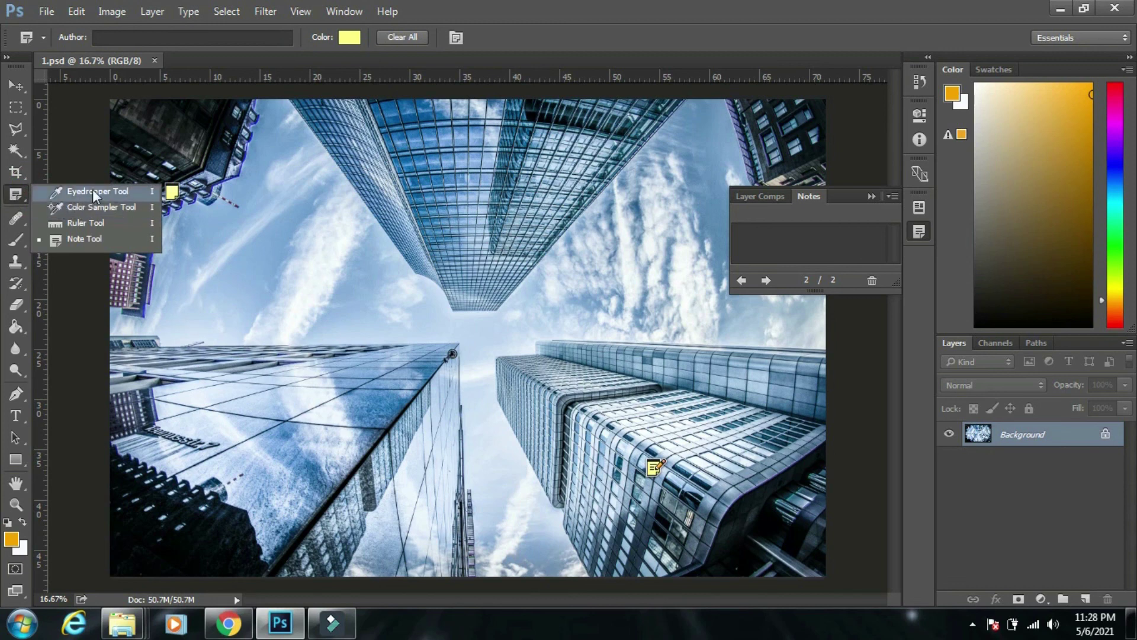
left_click(107, 239)
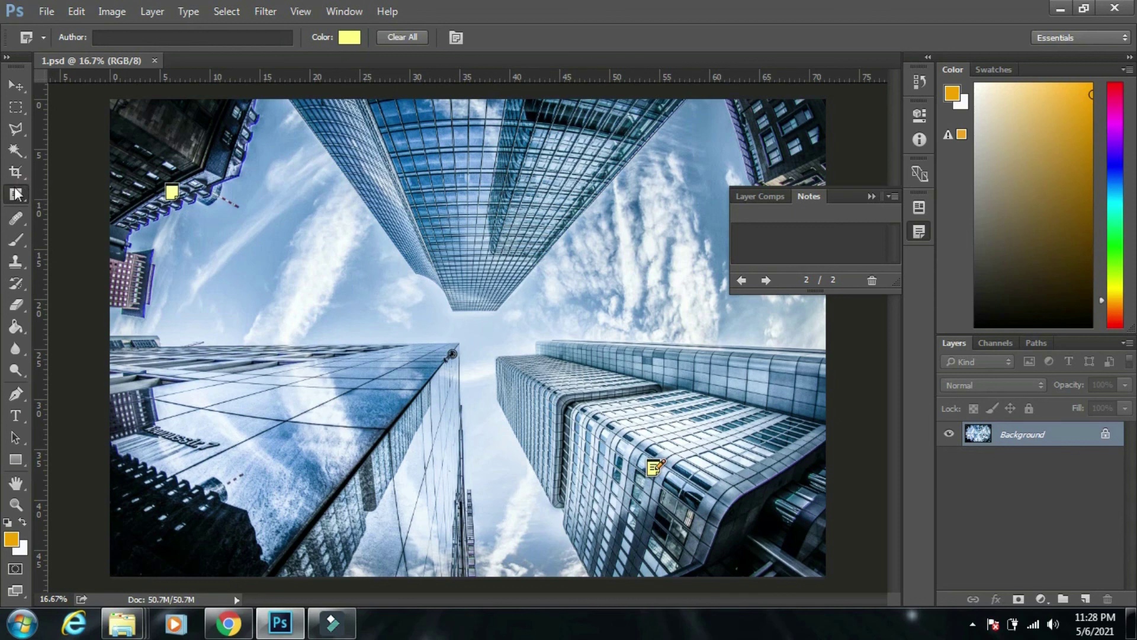
right_click(17, 194)
left_click(17, 191)
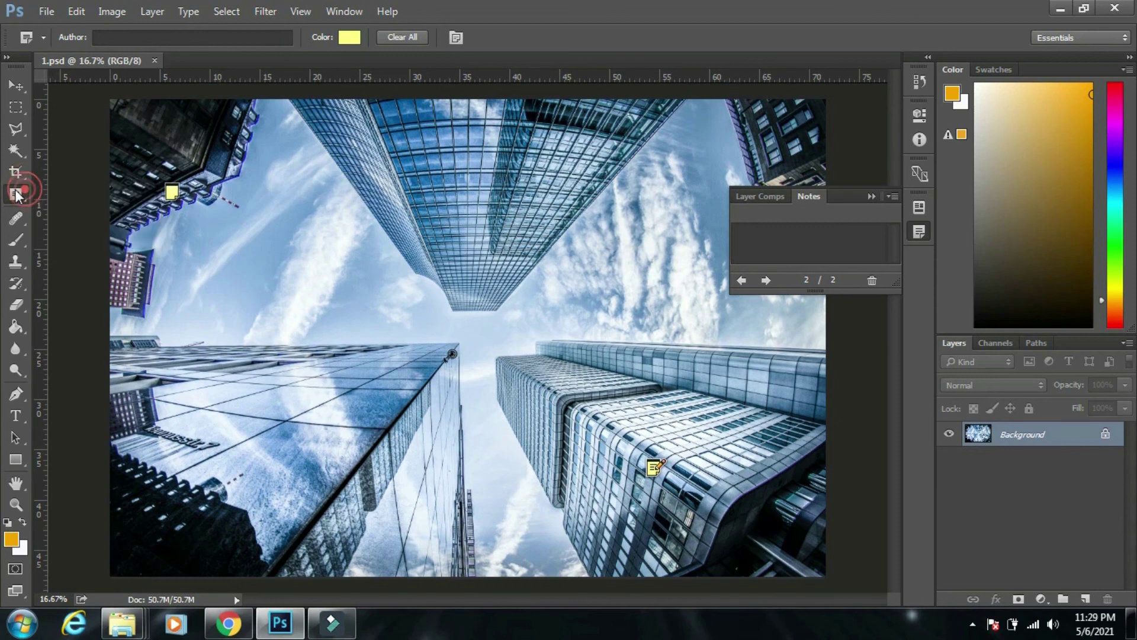